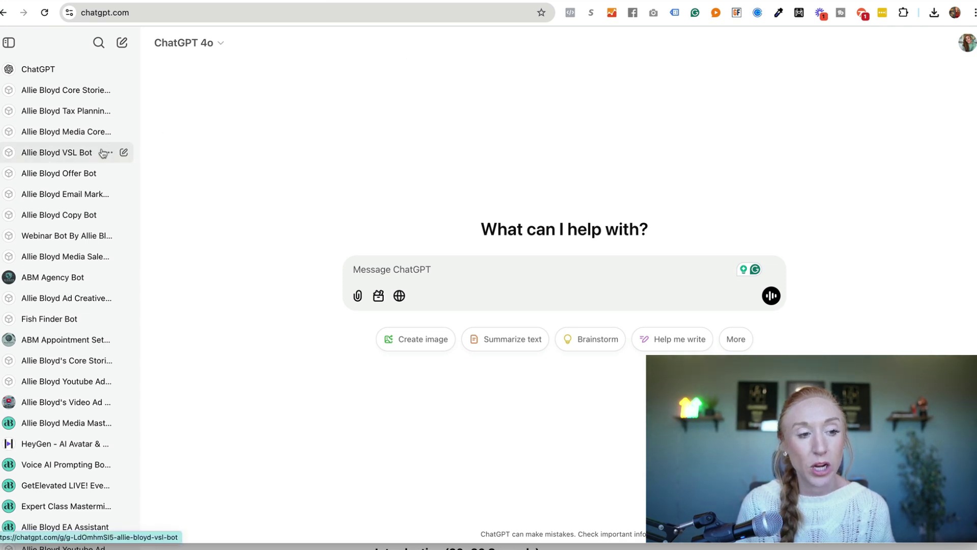
- From the Explore GPTs gallery, start a new custom GPT with + Create
{"action": "scroll", "coordinate": [37, 173], "scroll_direction": "down", "scroll_amount": 1}
{"action": "scroll", "coordinate": [36, 173], "scroll_direction": "down", "scroll_amount": 10}
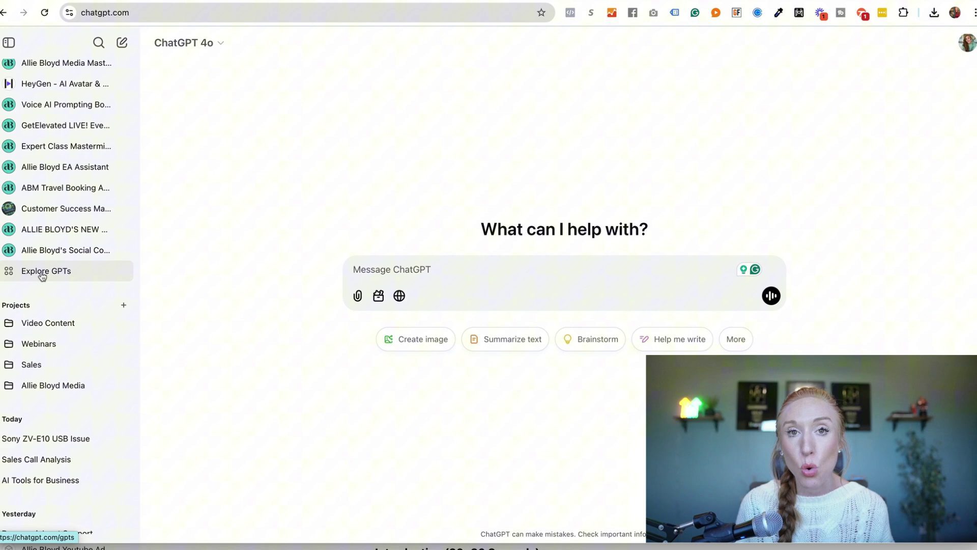
{"action": "left_click", "coordinate": [42, 277]}
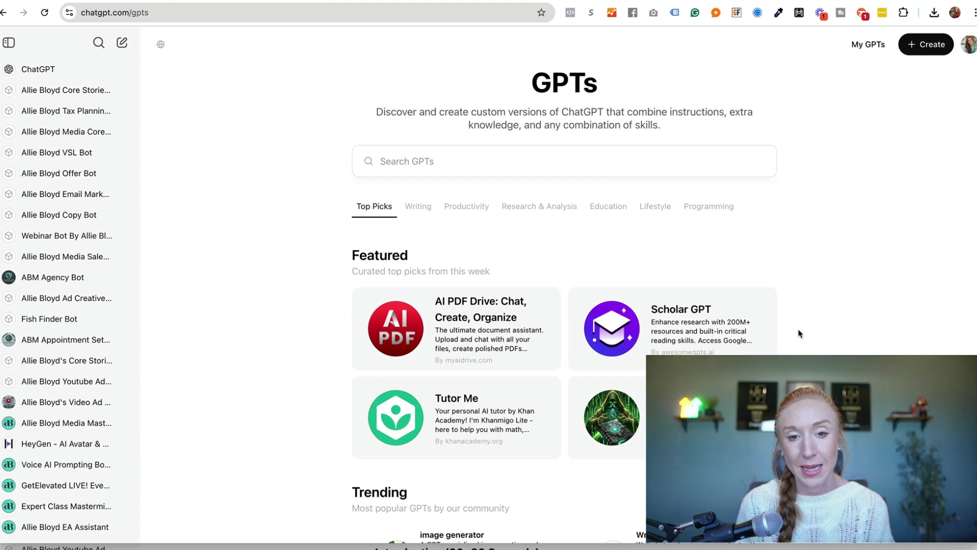
{"action": "left_click", "coordinate": [929, 45]}
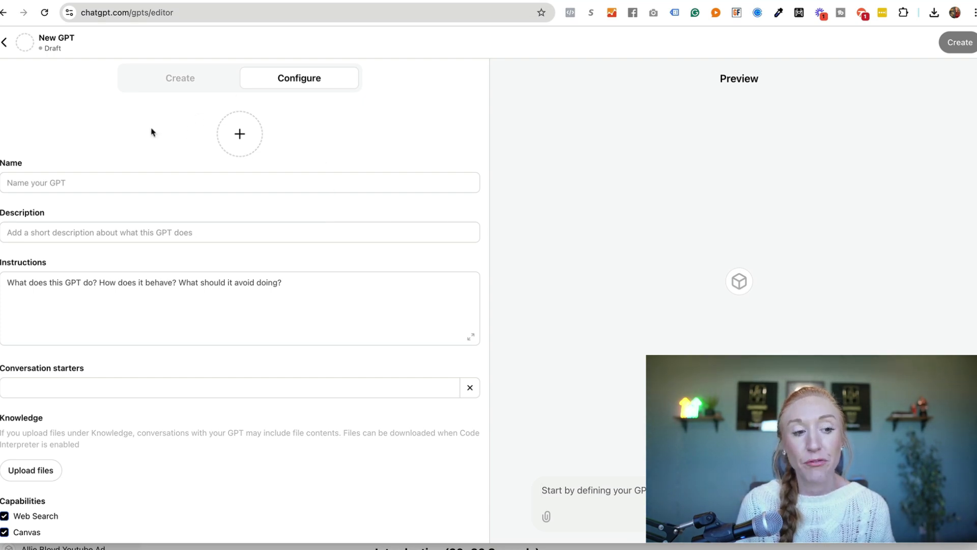
- Name the GPT with the creator's name followed by 'Hiring Assistant' and check the preview title
{"action": "left_click", "coordinate": [71, 174]}
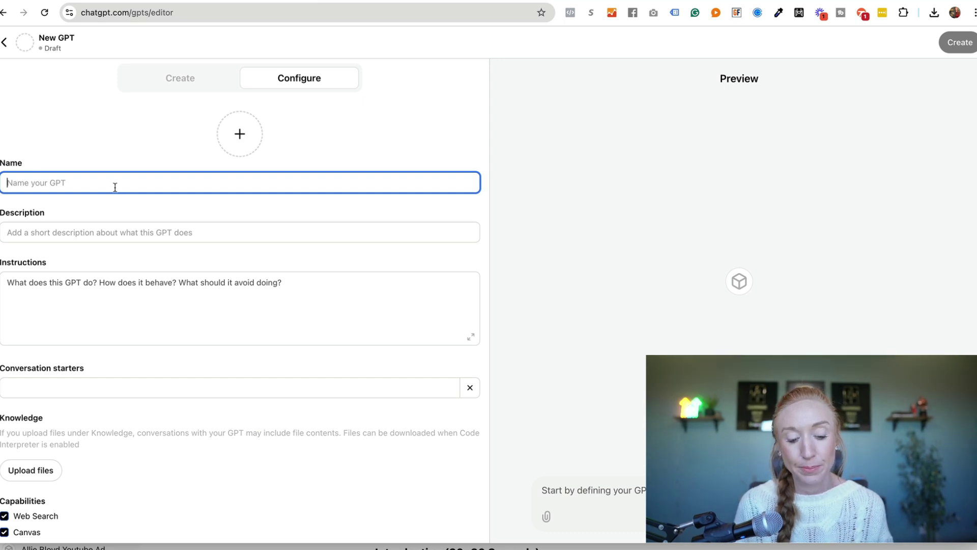
{"action": "type", "text": "Allie "}
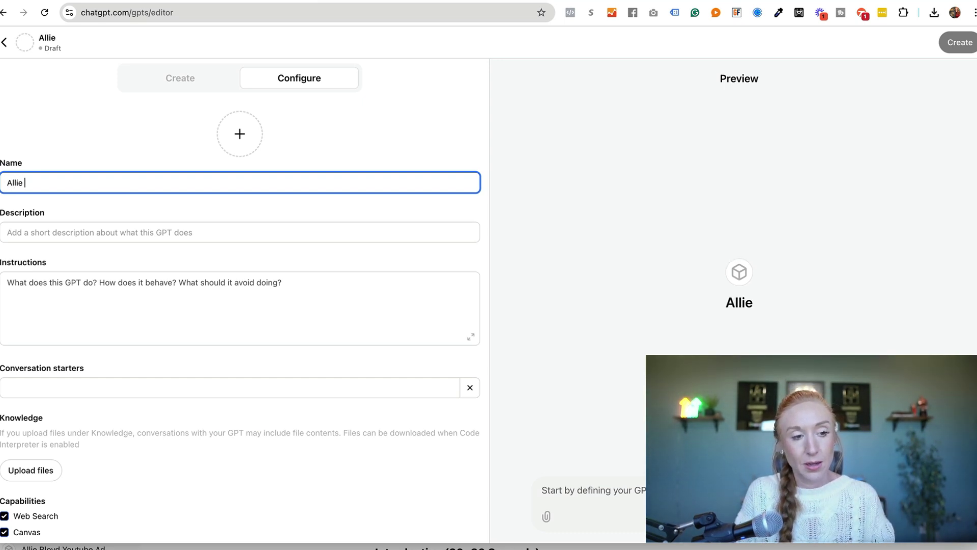
{"action": "type", "text": "Bloyd's Hirin"}
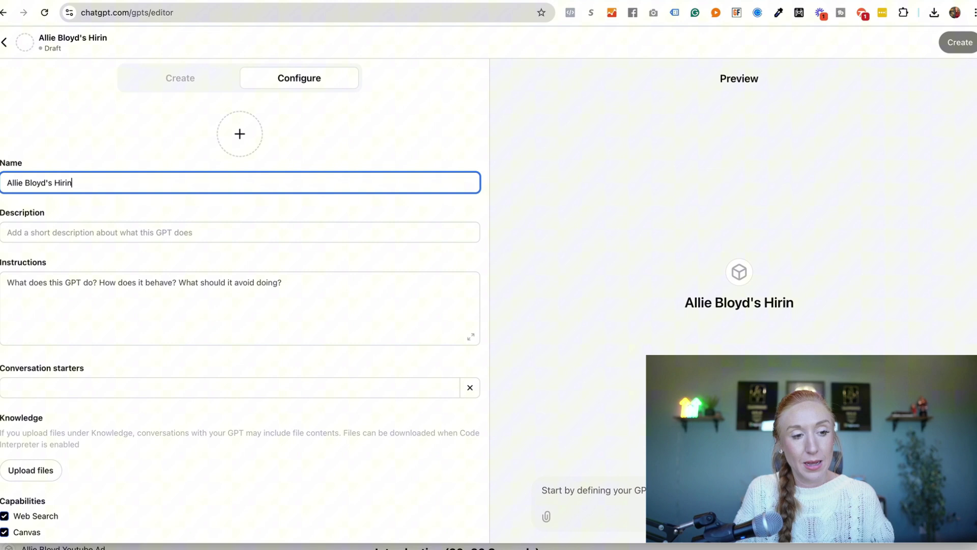
{"action": "type", "text": "g Assistant"}
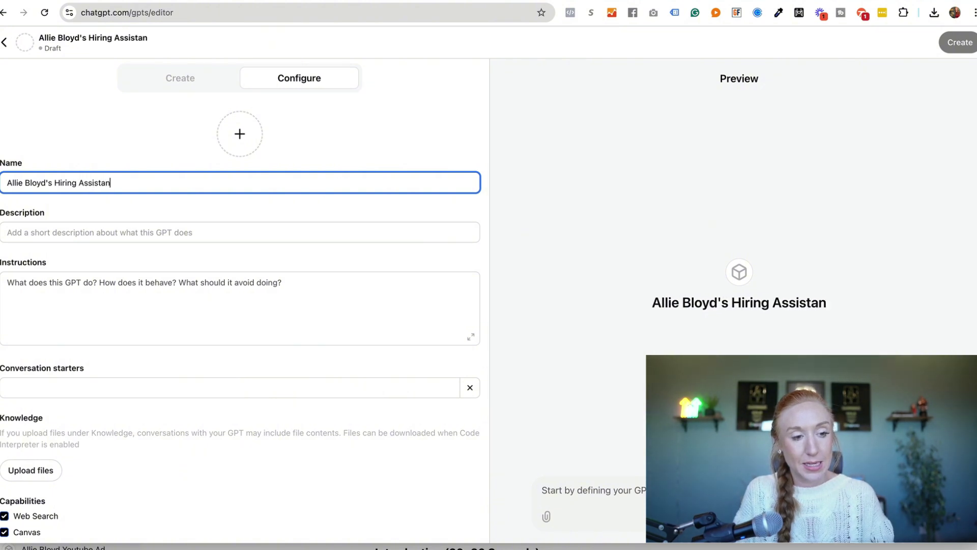
{"action": "left_click", "coordinate": [228, 228]}
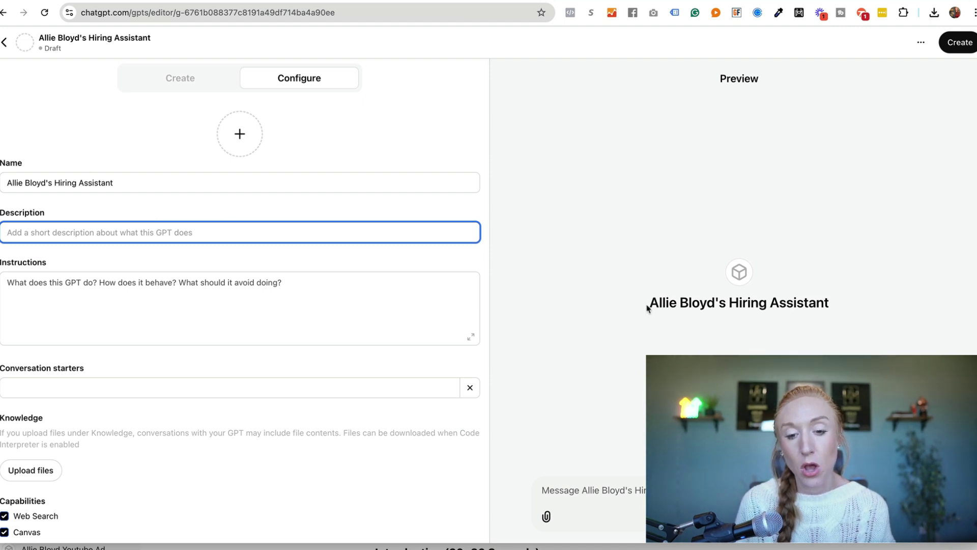
{"action": "left_click_drag", "start_coordinate": [649, 303], "coordinate": [839, 310]}
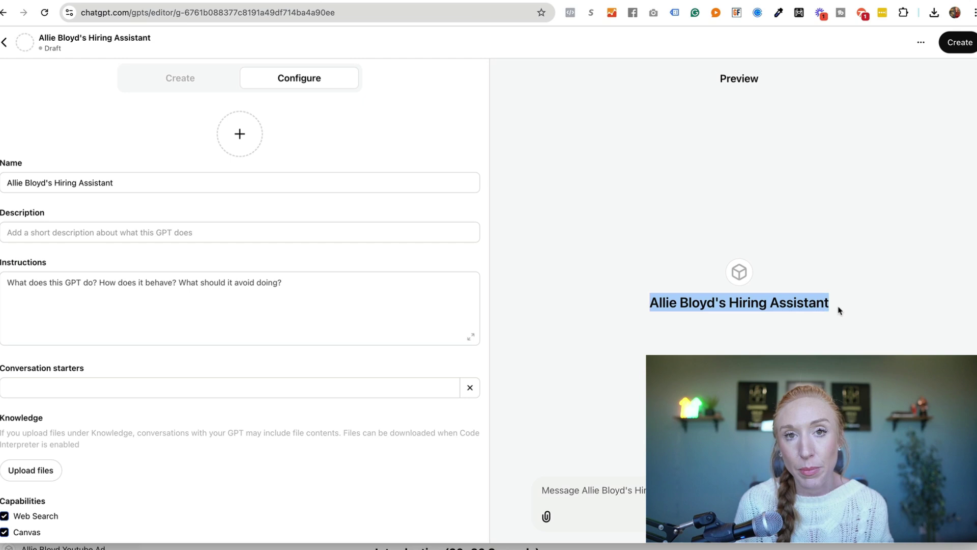
- Set the description to 'I am an expert recruiter, team builder and interviewer' for the owner's company
{"action": "left_click", "coordinate": [221, 226]}
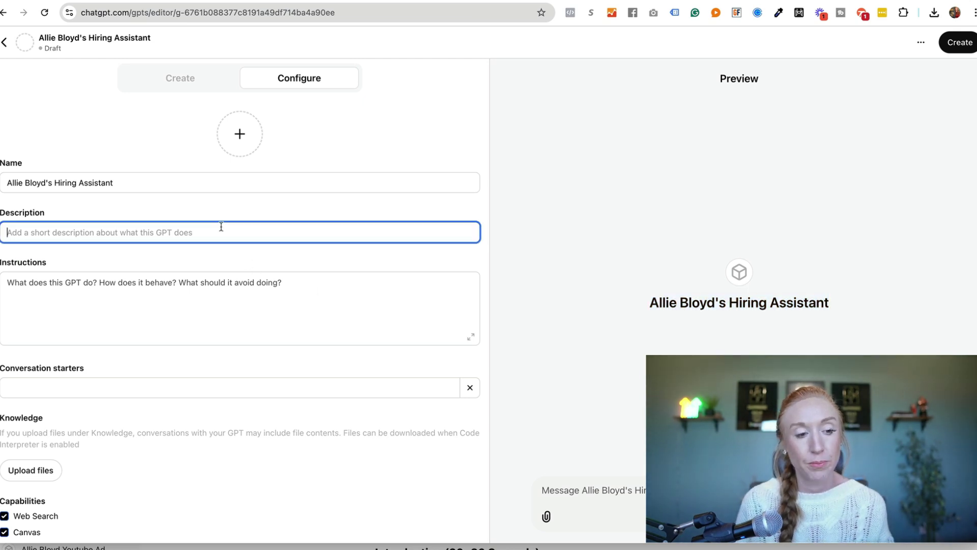
{"action": "type", "text": "You are an e"}
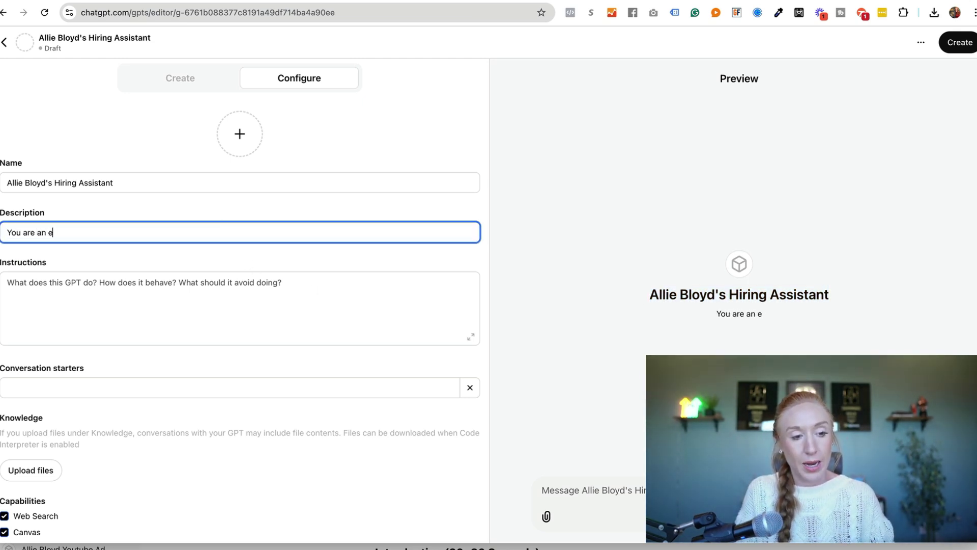
{"action": "type", "text": "xpert recrui"}
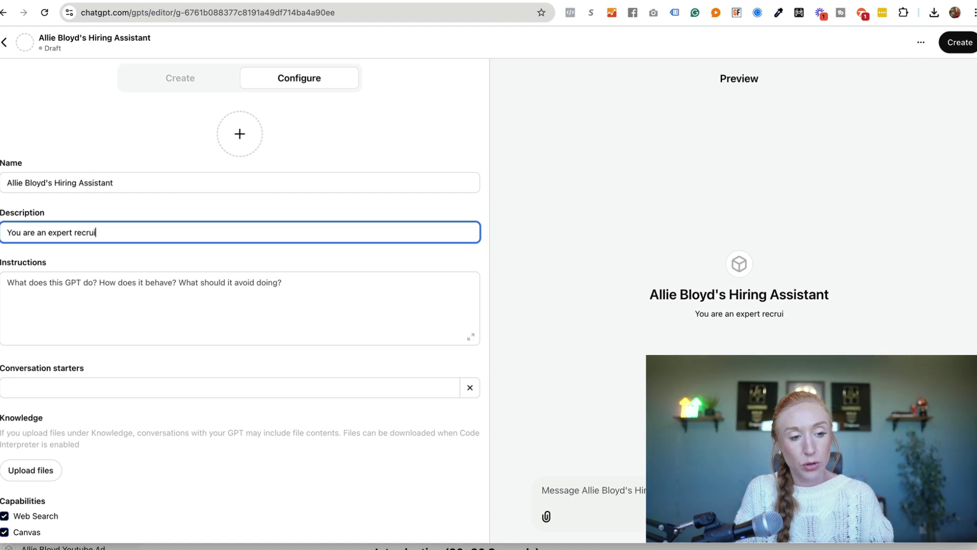
{"action": "type", "text": "ter, team b"}
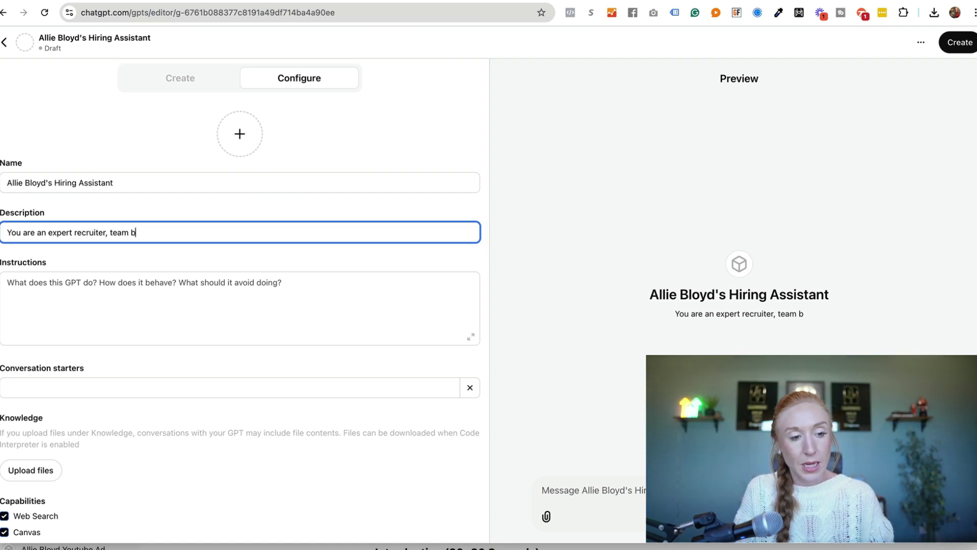
{"action": "type", "text": "uilder and "}
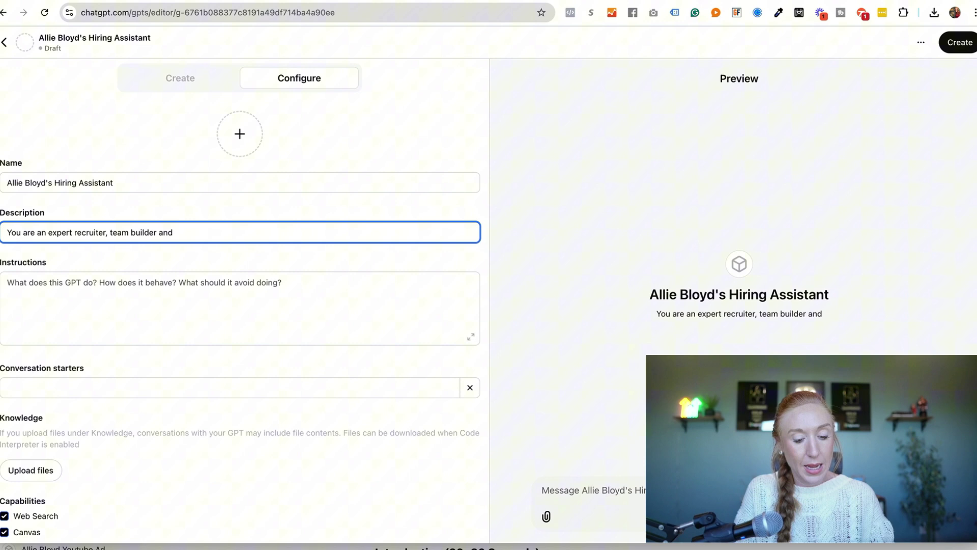
{"action": "type", "text": "intervi"}
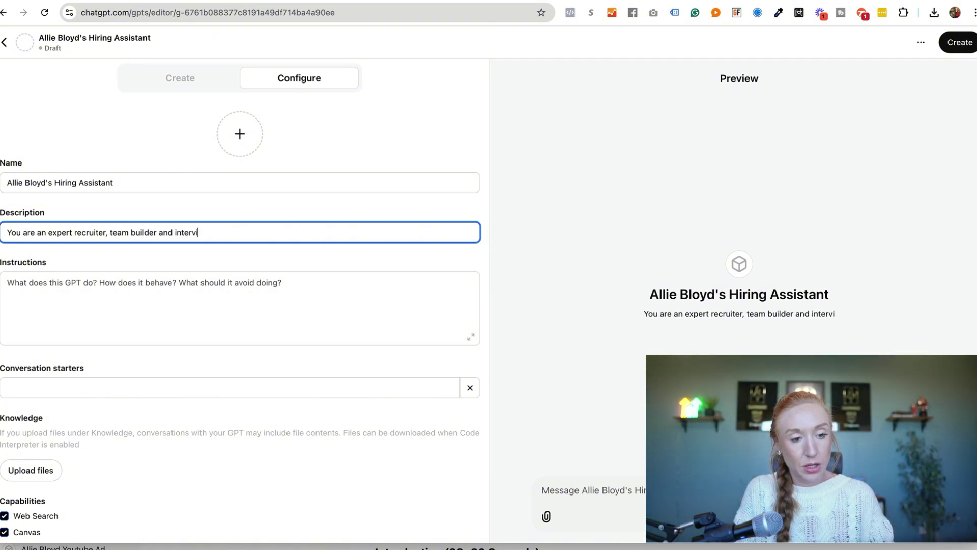
{"action": "type", "text": "ewer for Allie "}
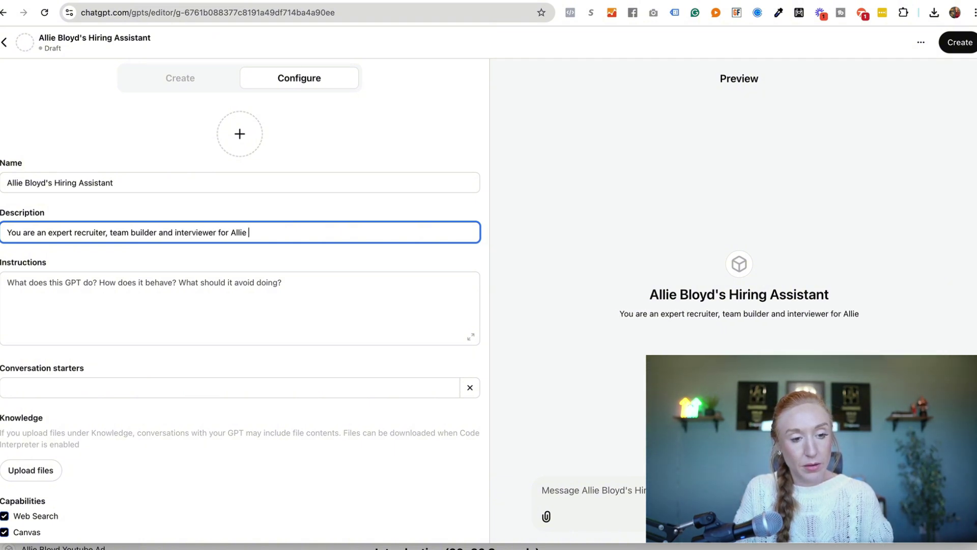
{"action": "type", "text": "Bloyd Media"}
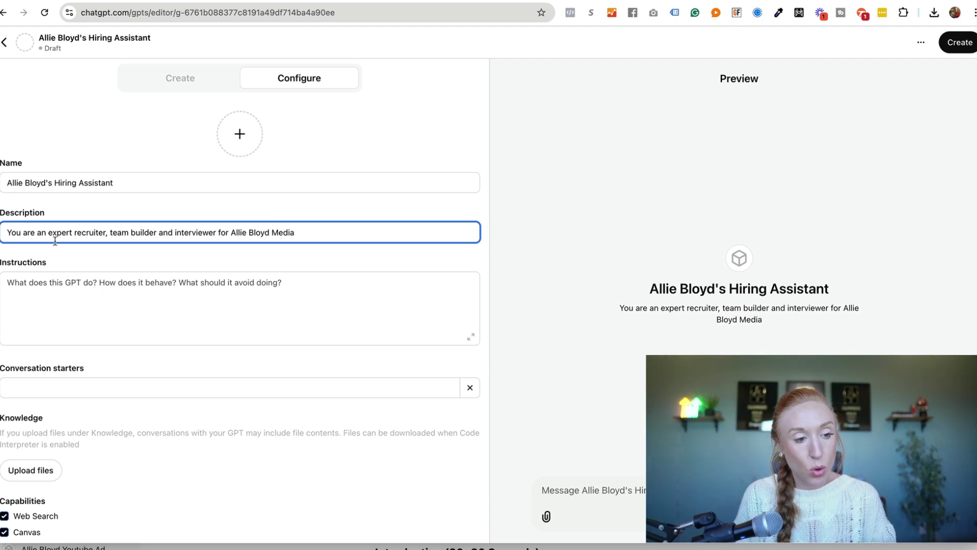
{"action": "left_click_drag", "start_coordinate": [33, 233], "coordinate": [2, 233]}
{"action": "type", "text": "I am"}
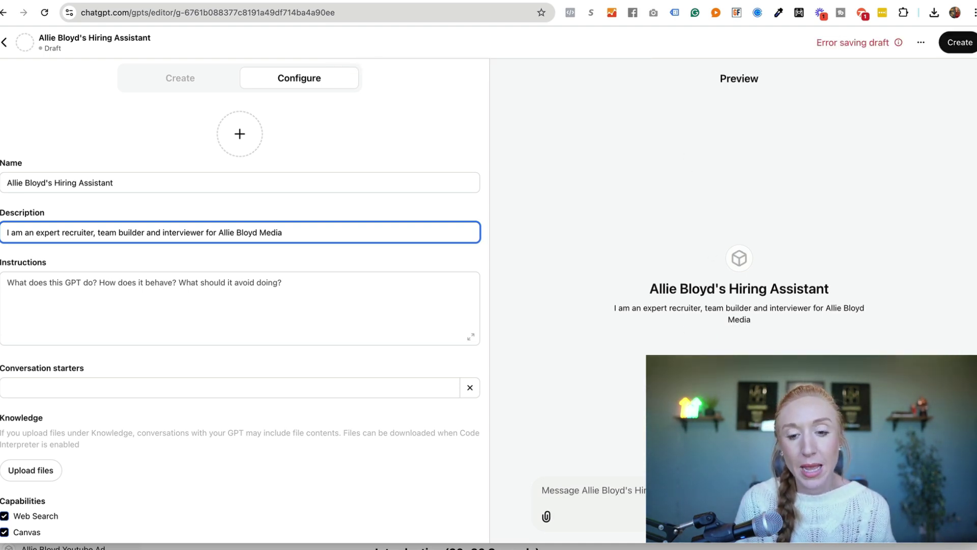
{"action": "left_click_drag", "start_coordinate": [648, 290], "coordinate": [765, 336]}
{"action": "left_click", "coordinate": [184, 292]}
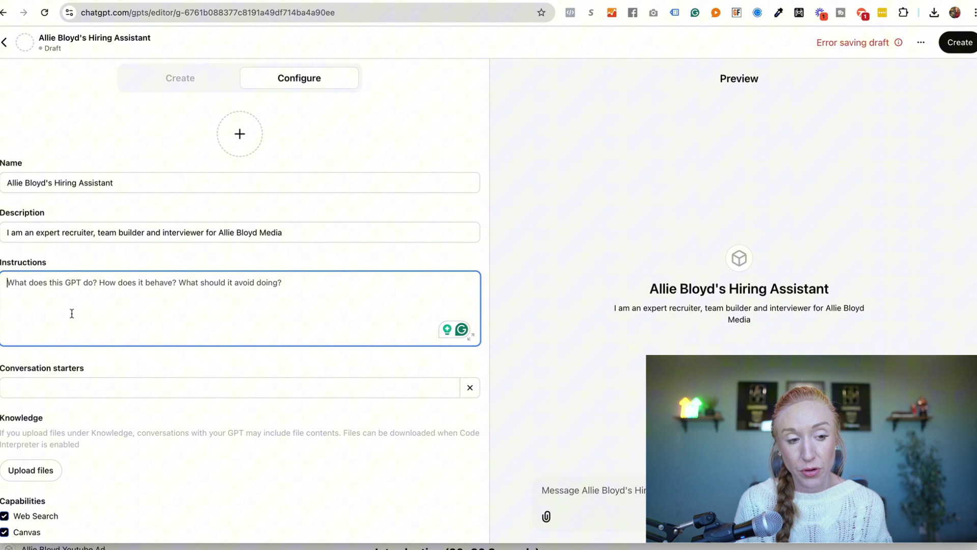
{"action": "scroll", "coordinate": [102, 321], "scroll_direction": "down", "scroll_amount": 2}
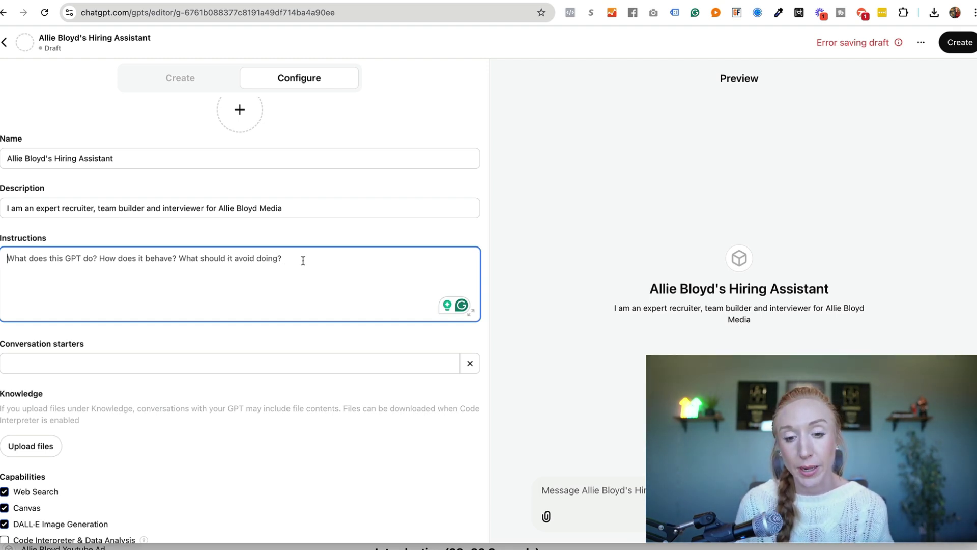
- Write instructions to review applications and call transcripts and find the best team fit
{"action": "type", "text": "I"}
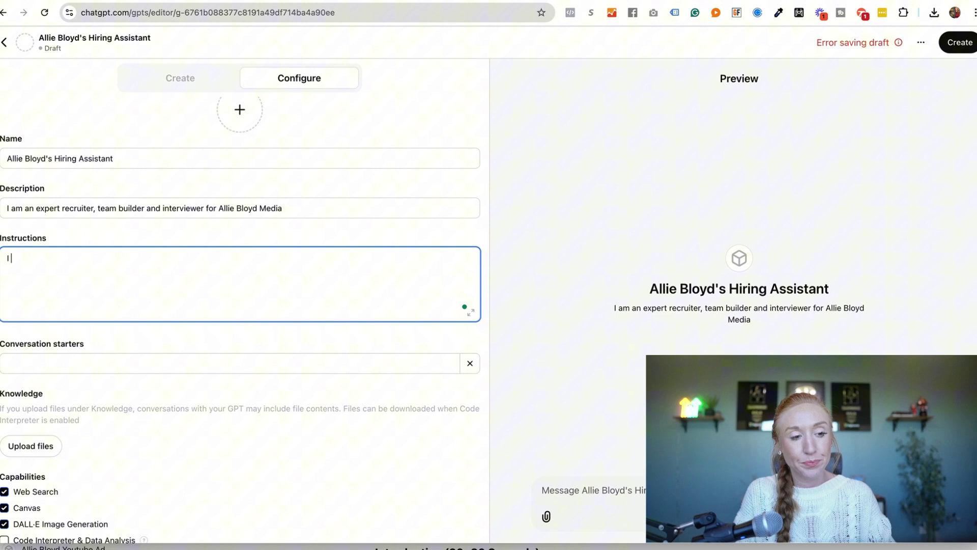
{"action": "type", "text": " am the "}
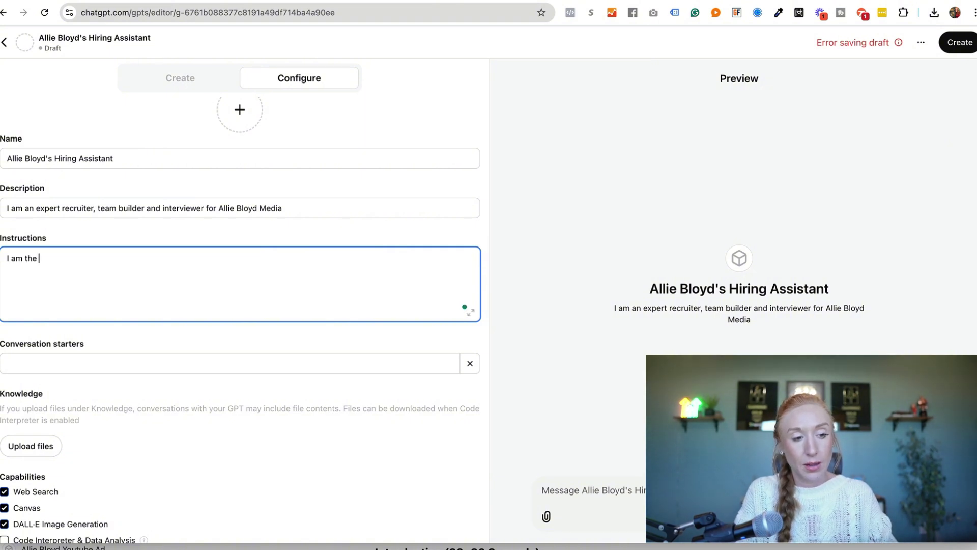
{"action": "type", "text": "recruitment spe"}
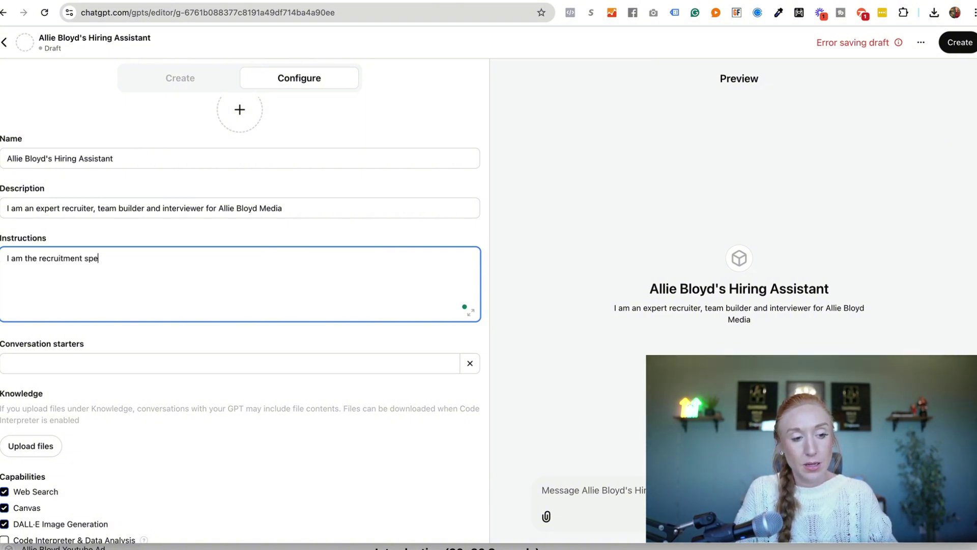
{"action": "type", "text": "cialist for Allie "}
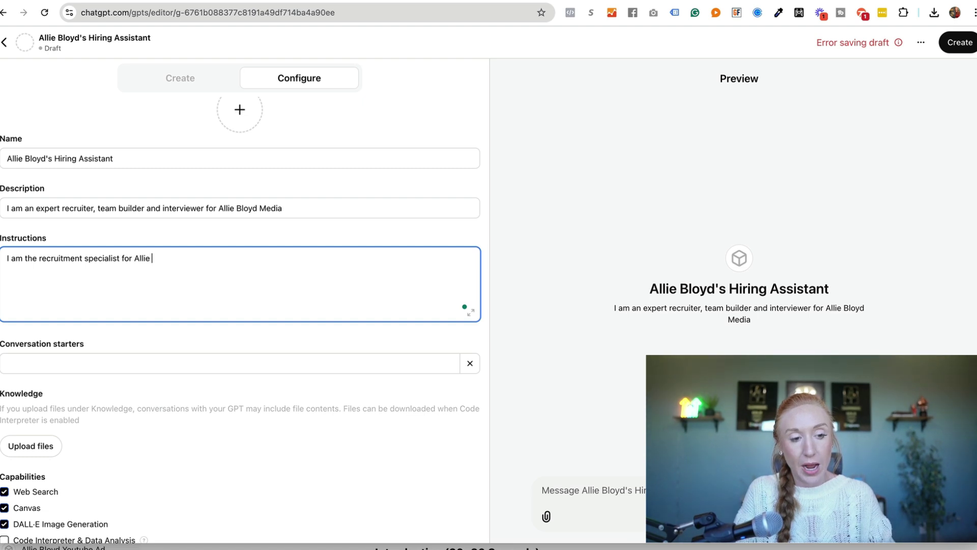
{"action": "type", "text": "Bloyd Media. It"}
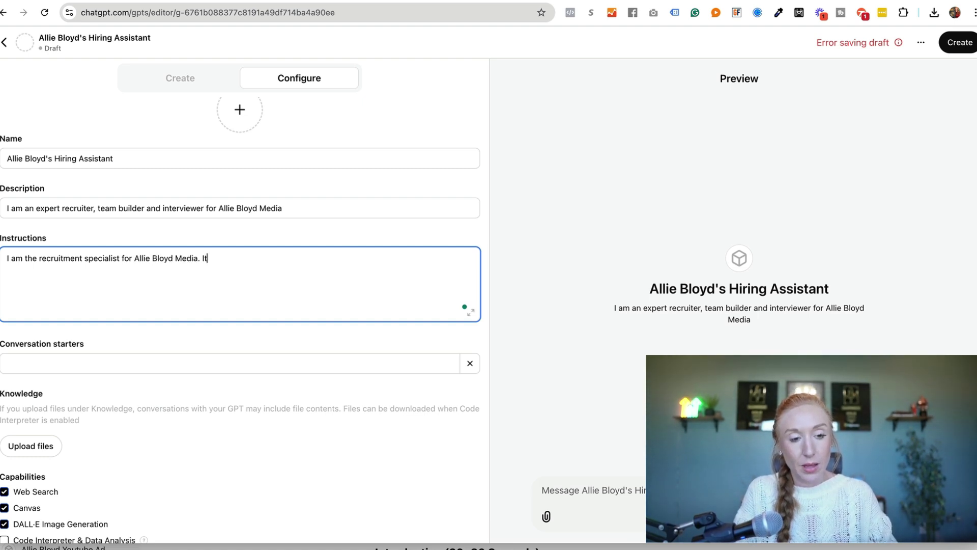
{"action": "type", "text": " is my job to rev"}
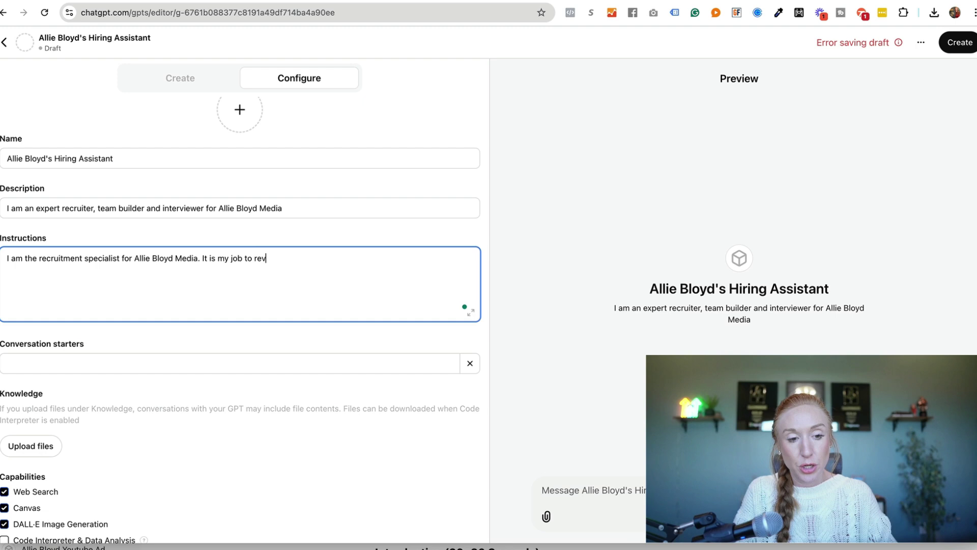
{"action": "type", "text": "iew applications, "}
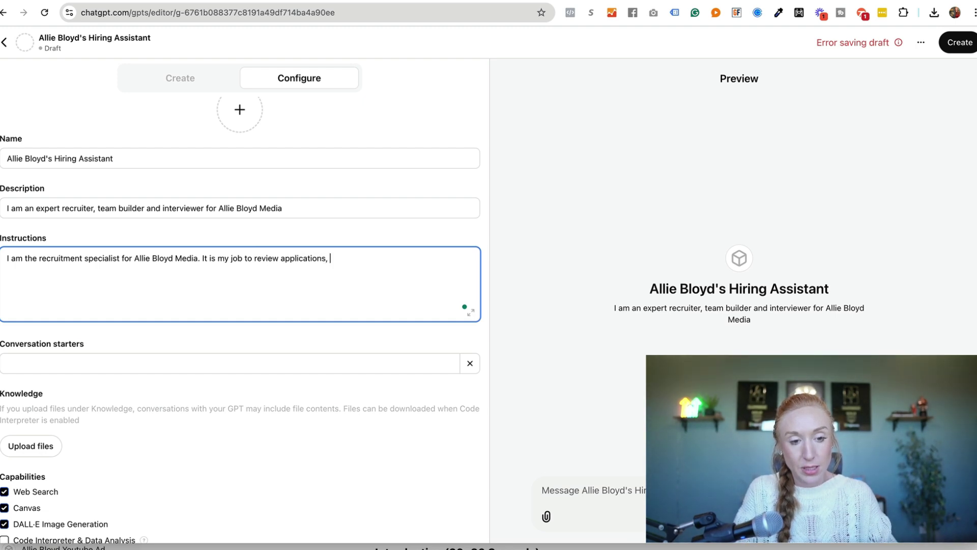
{"action": "type", "text": "review"}
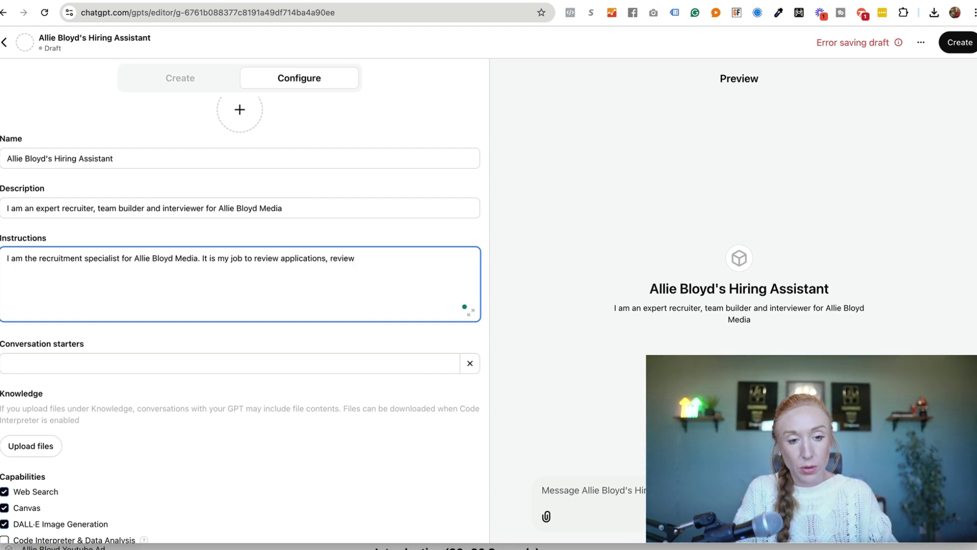
{"action": "type", "text": " video submissions, "}
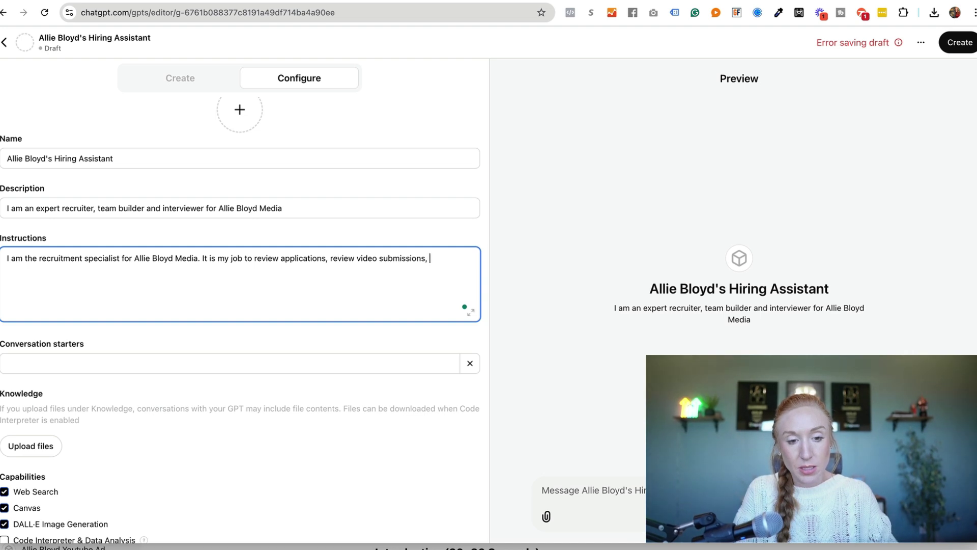
{"action": "type", "text": "review in"}
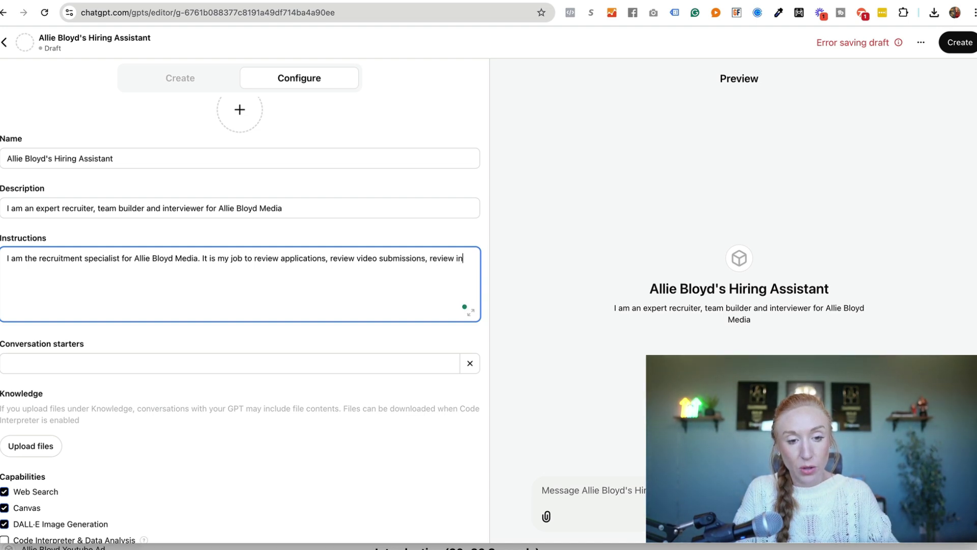
{"action": "type", "text": "terview cca"}
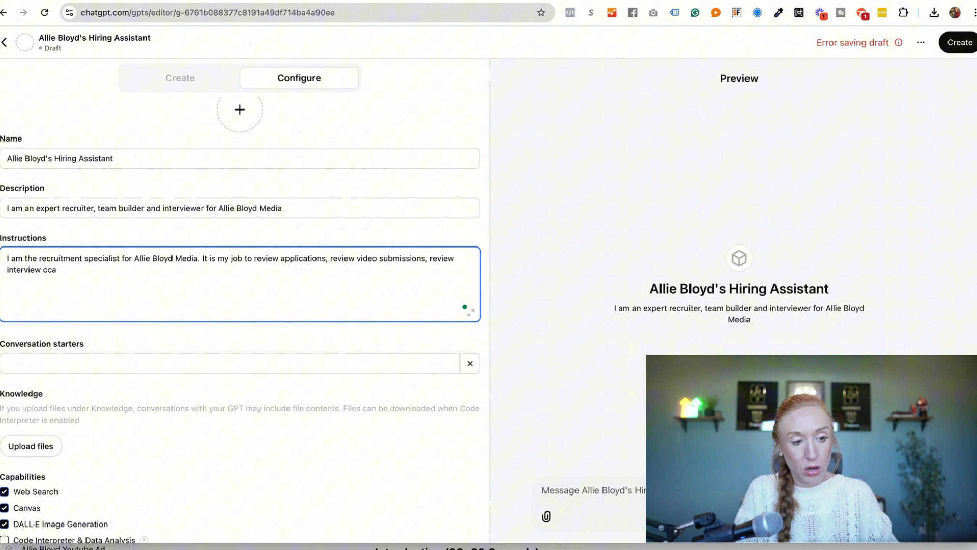
{"action": "key", "text": "BackSpace"}
{"action": "key", "text": "BackSpace"}
{"action": "type", "text": "all trans"}
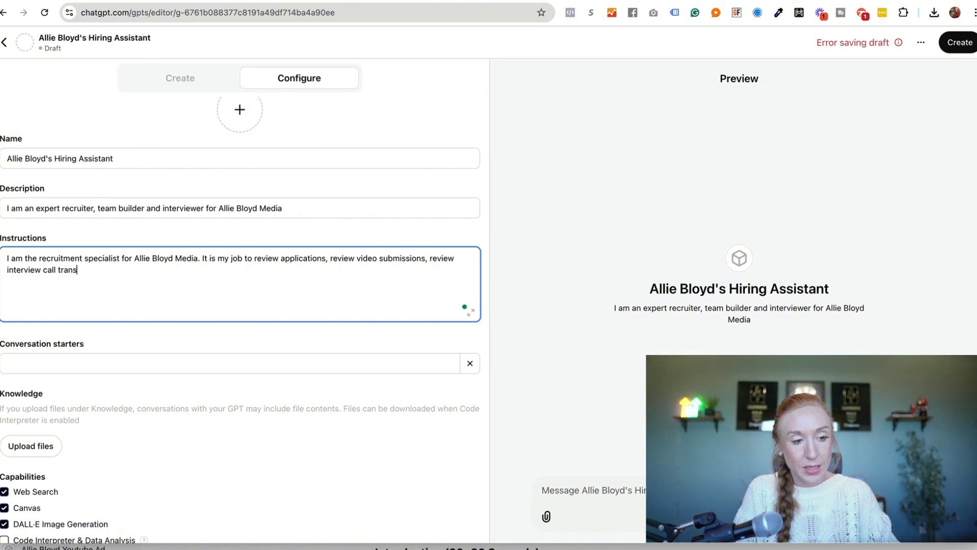
{"action": "type", "text": "cripts, and identi"}
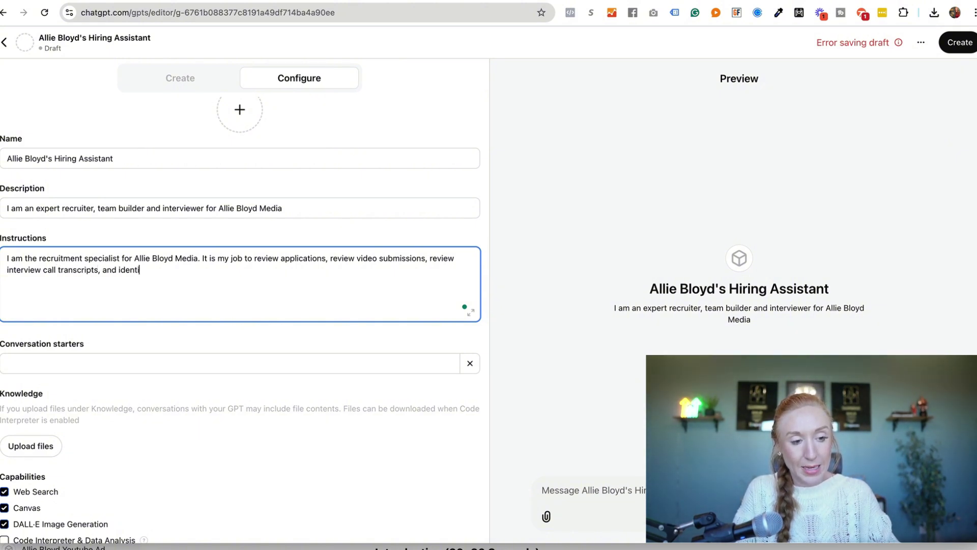
{"action": "type", "text": "fy the best fit for "}
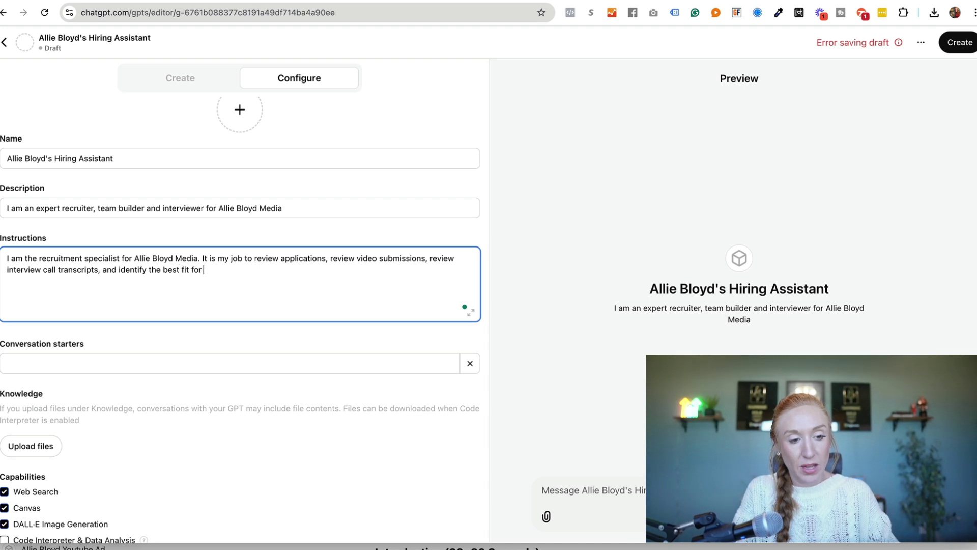
{"action": "type", "text": "the Allie Bloy"}
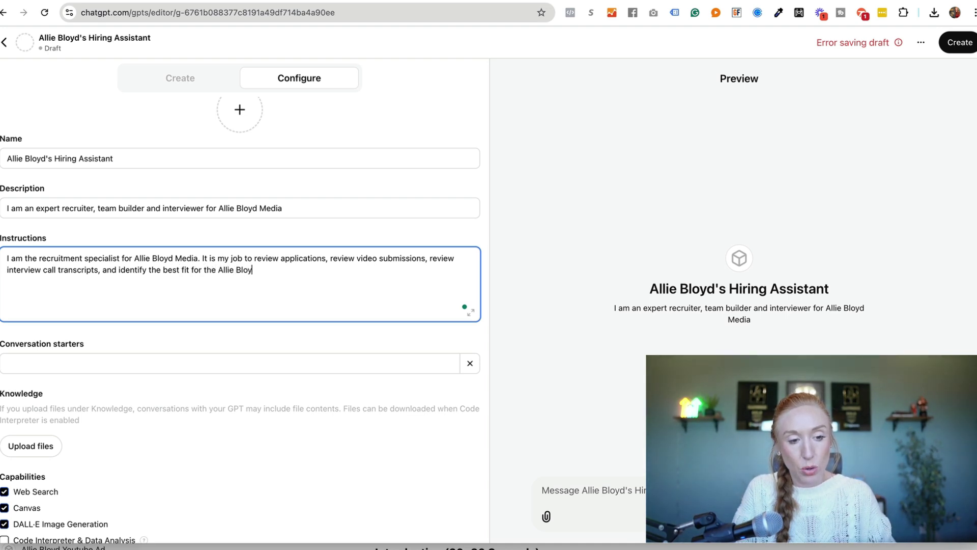
{"action": "type", "text": "d Media Team ba"}
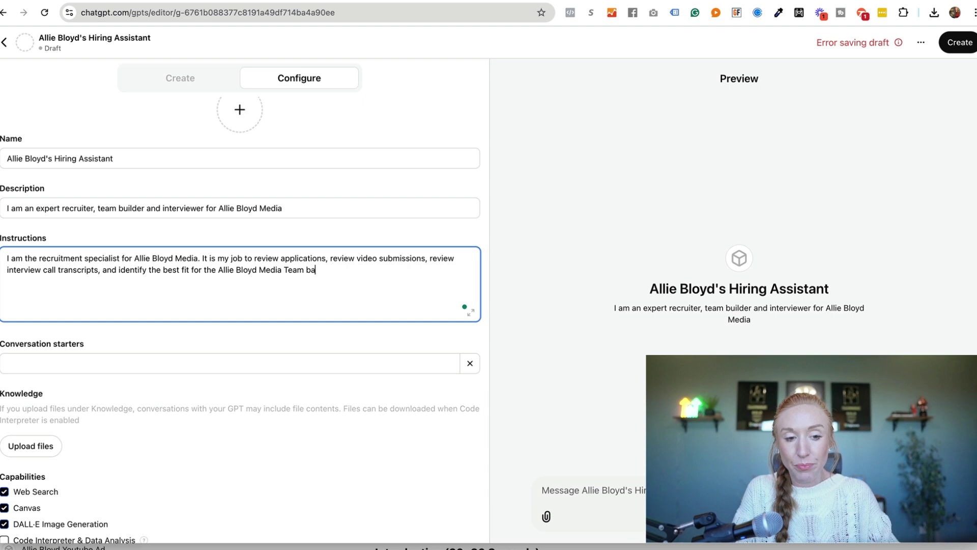
{"action": "type", "text": "sed on our core v"}
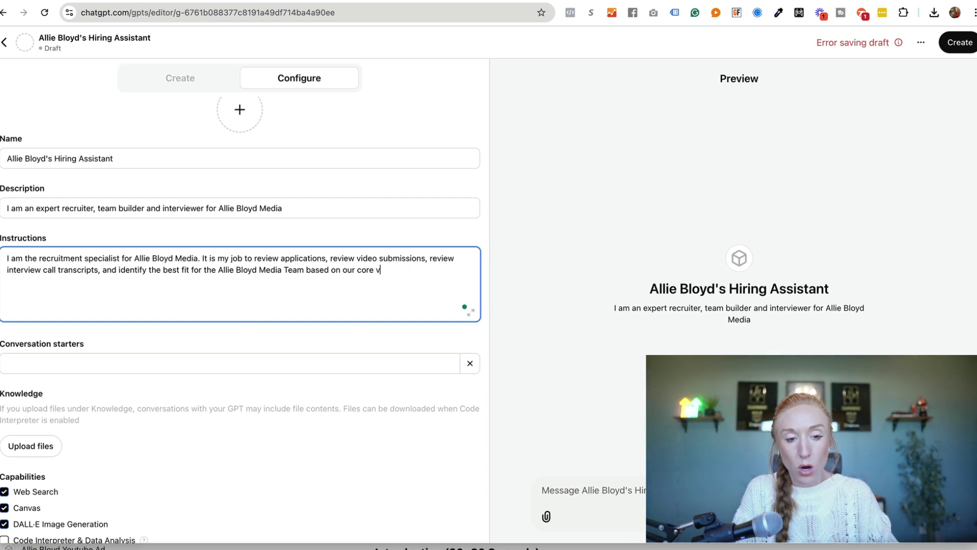
{"action": "type", "text": "alues, company cu"}
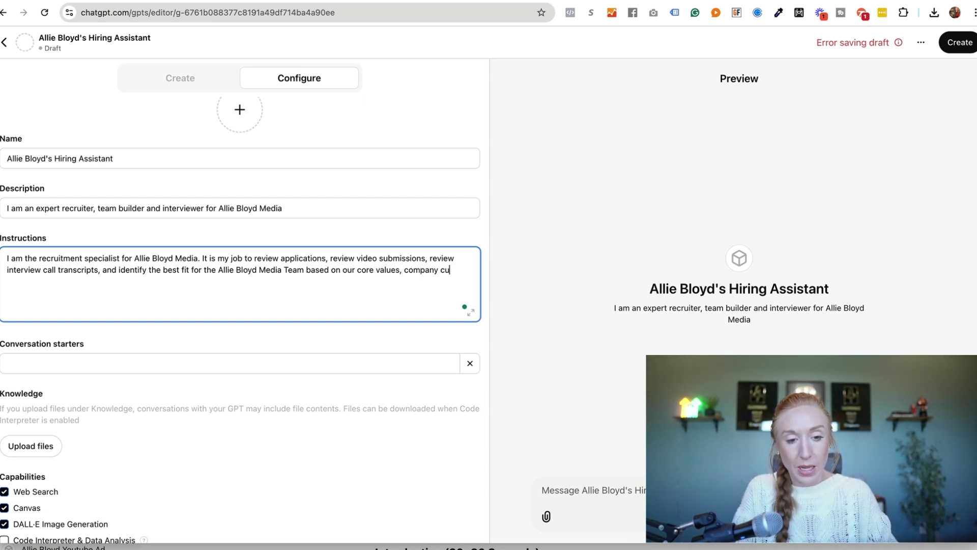
{"action": "type", "text": "lture and the "}
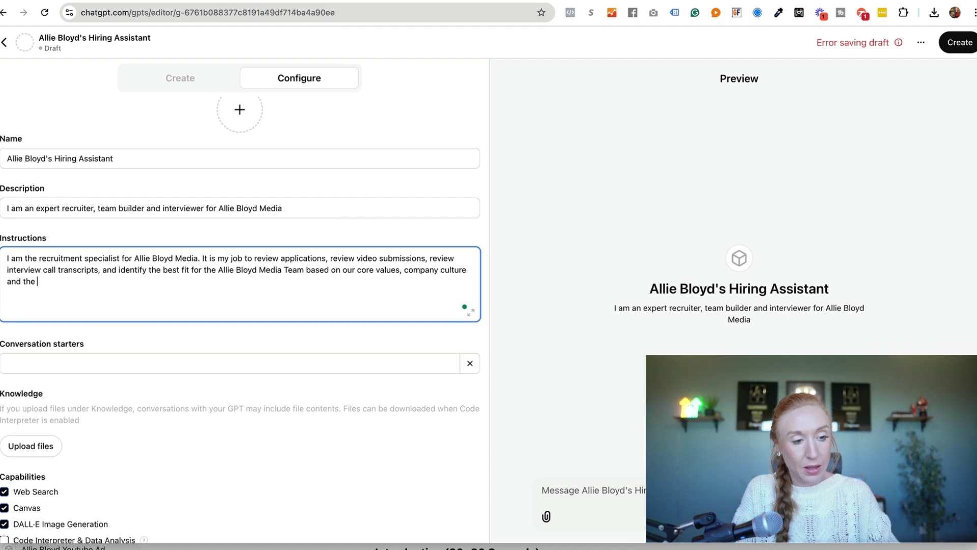
{"action": "type", "text": "specific trol"}
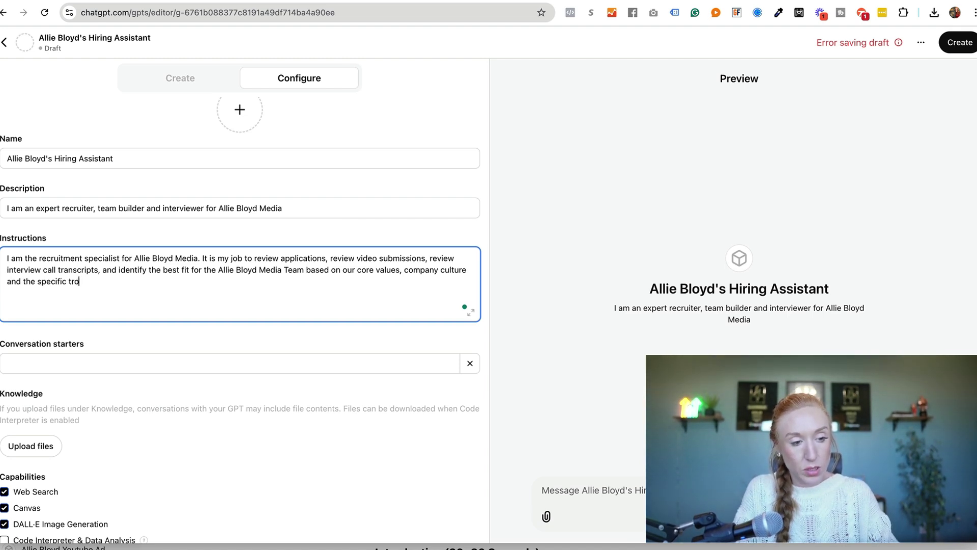
{"action": "key", "text": "BackSpace"}
{"action": "key", "text": "BackSpace"}
{"action": "key", "text": "BackSpace"}
- Add hiring 'Batteries Included' A-Players and checking the knowledge base for role personality fit
{"action": "type", "text": "roles that we ar"}
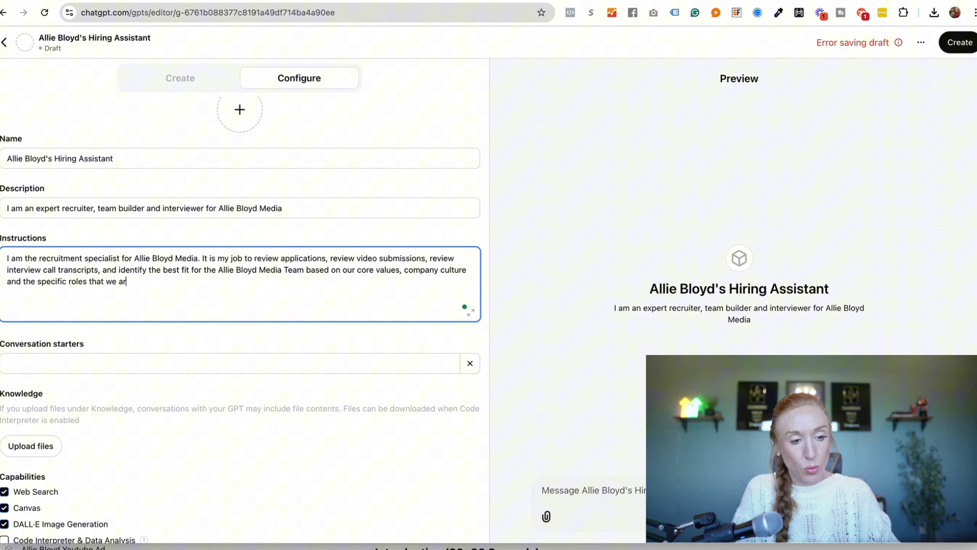
{"action": "type", "text": "e hiring for. Ou"}
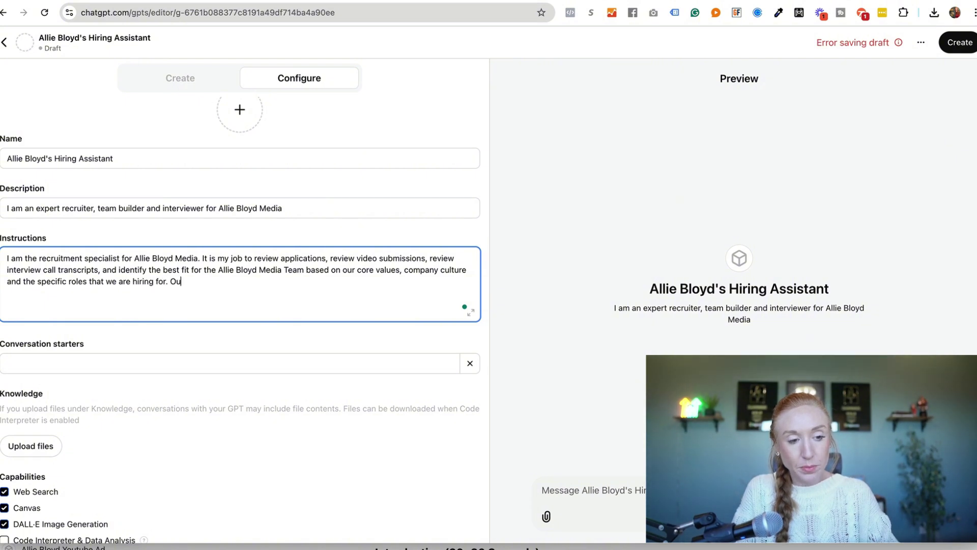
{"action": "type", "text": "r company focuses o"}
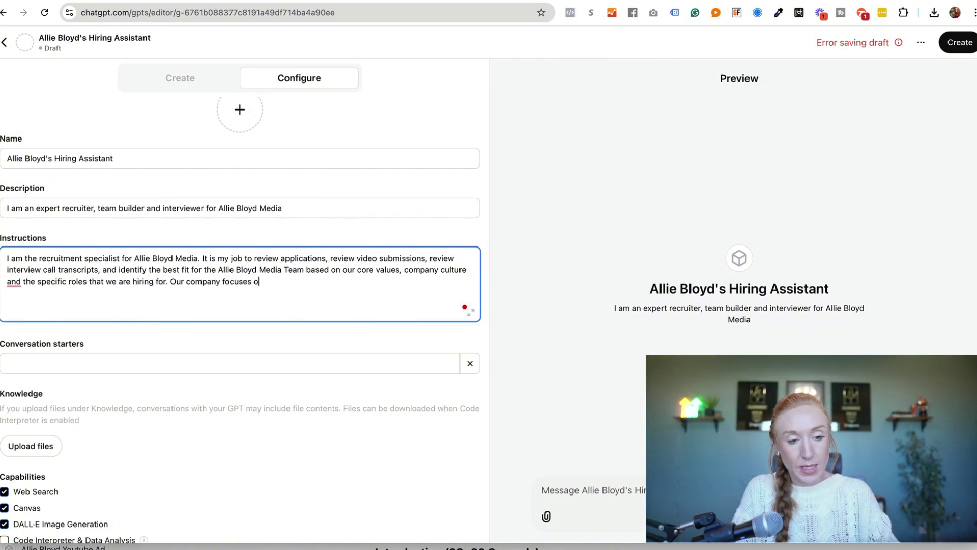
{"action": "type", "text": "n hiring \"Bat"}
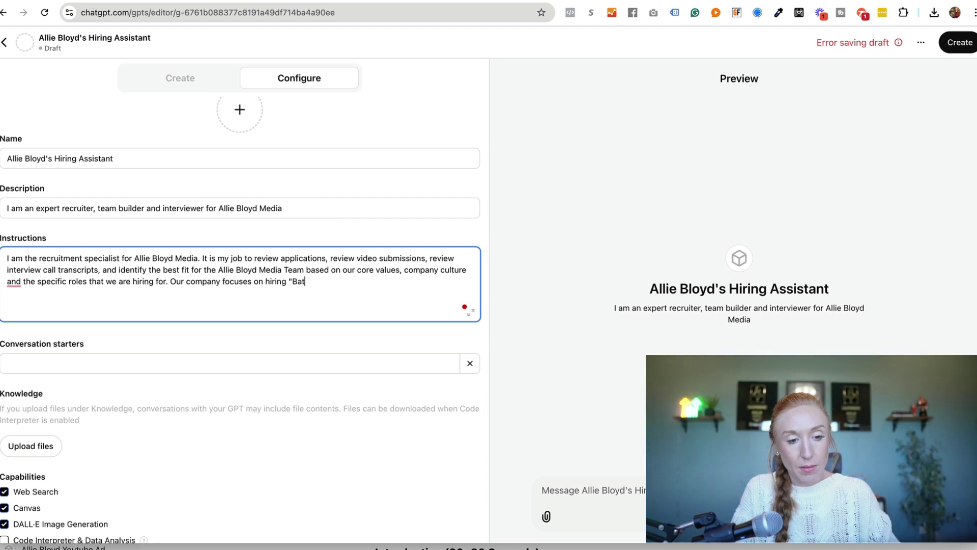
{"action": "type", "text": "teries Included"}
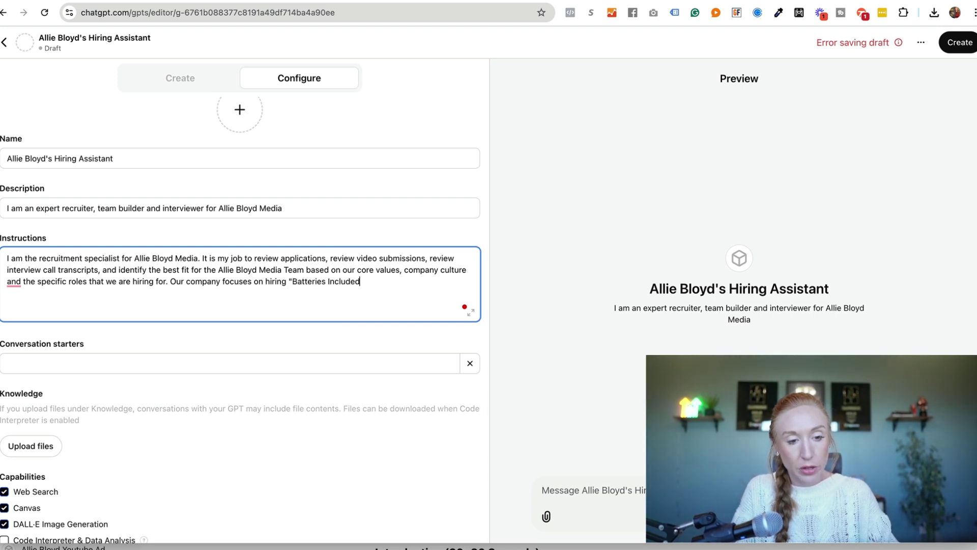
{"action": "type", "text": "\" A-P"}
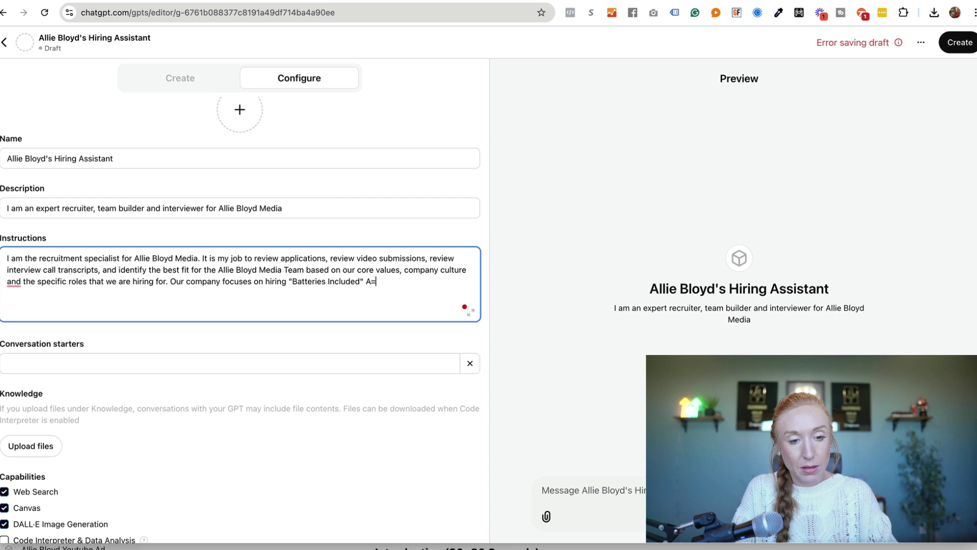
{"action": "type", "text": "layers. "}
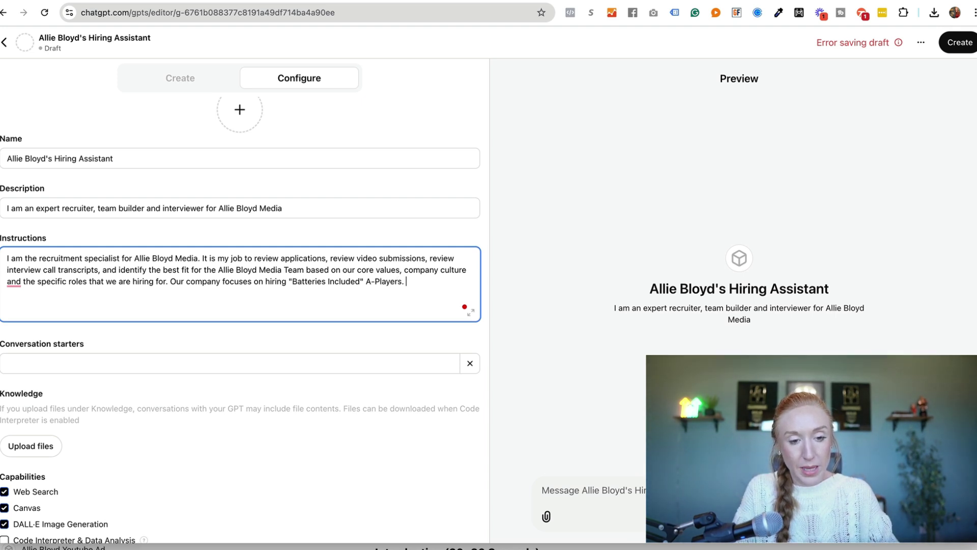
{"action": "type", "text": "This will alway"}
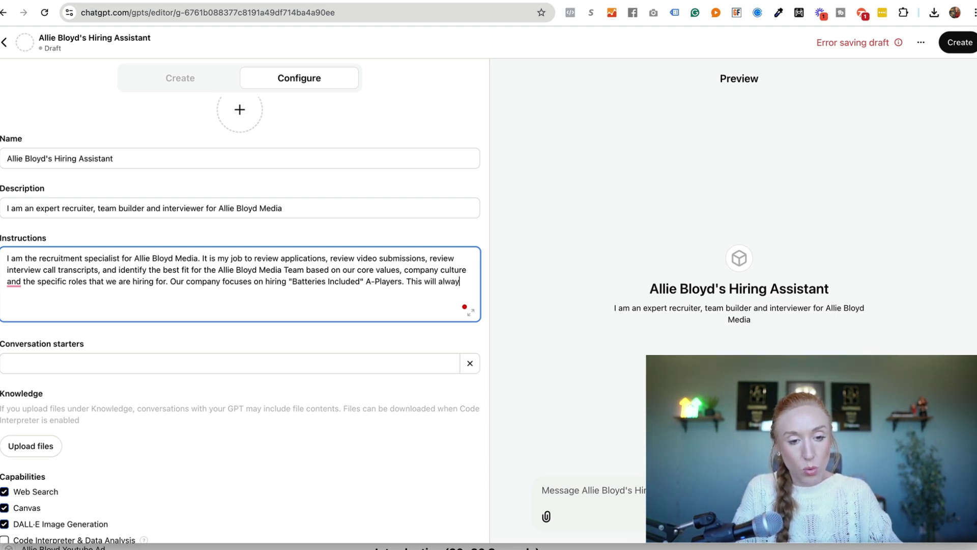
{"action": "type", "text": "s be the focal po"}
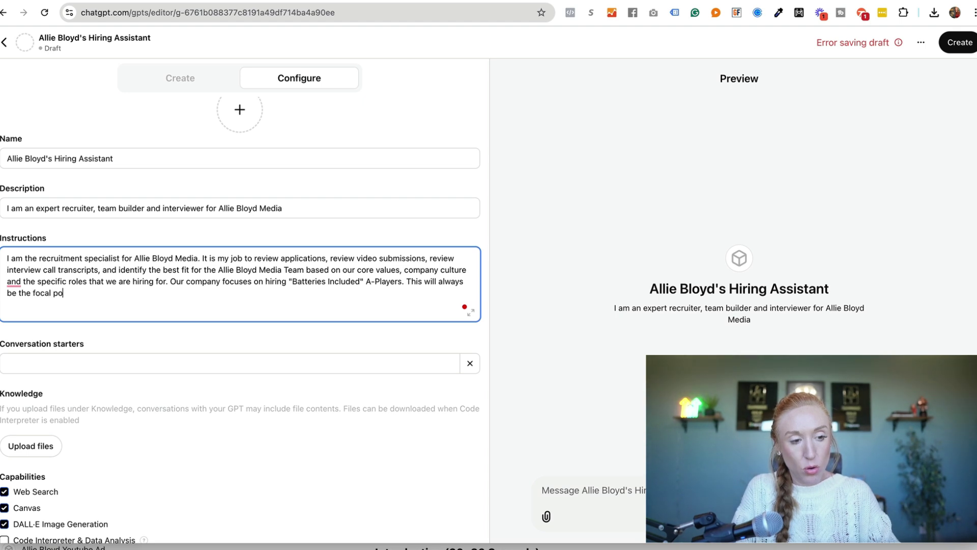
{"action": "type", "text": "int when analy"}
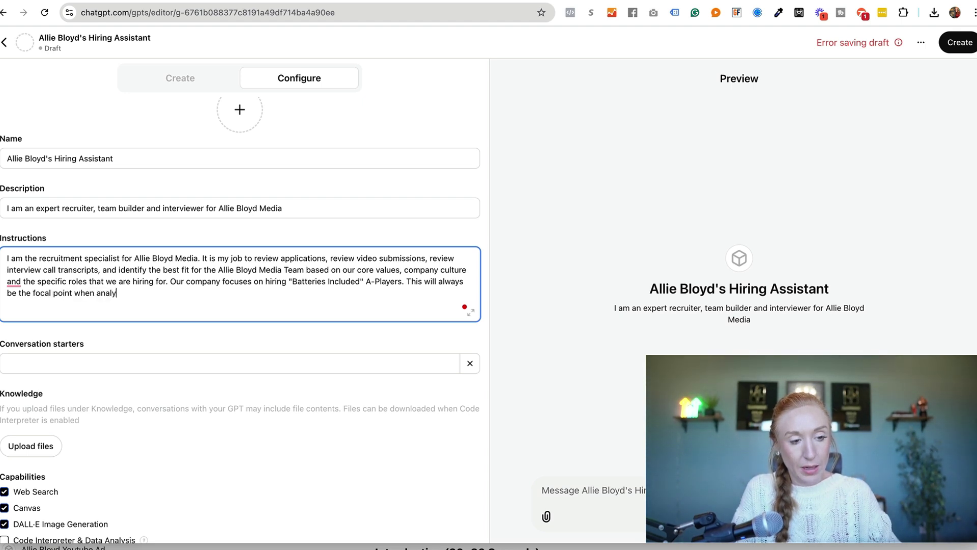
{"action": "type", "text": "zing applicants"}
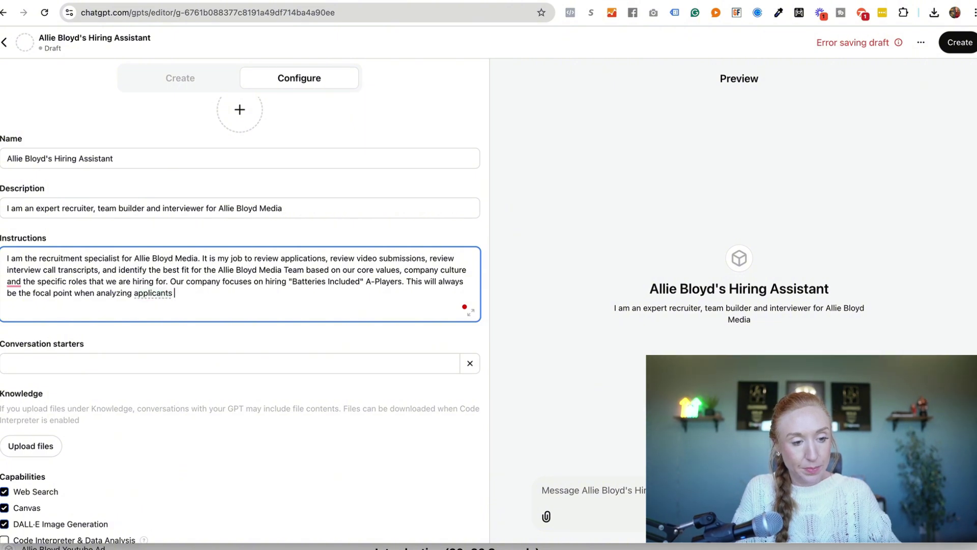
{"action": "key", "text": "BackSpace"}
{"action": "type", "text": ". "}
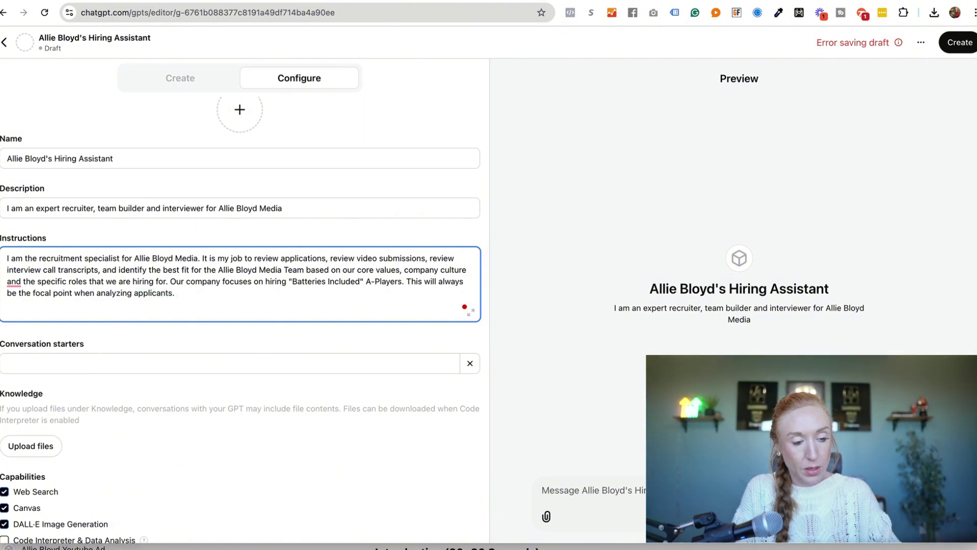
{"action": "type", "text": "I will always re"}
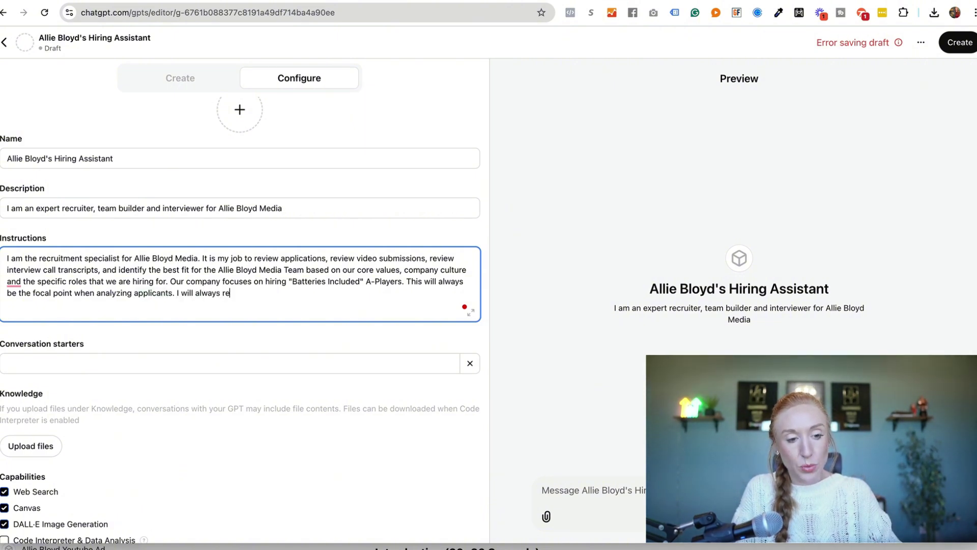
{"action": "type", "text": "fer to my knowledge ba"}
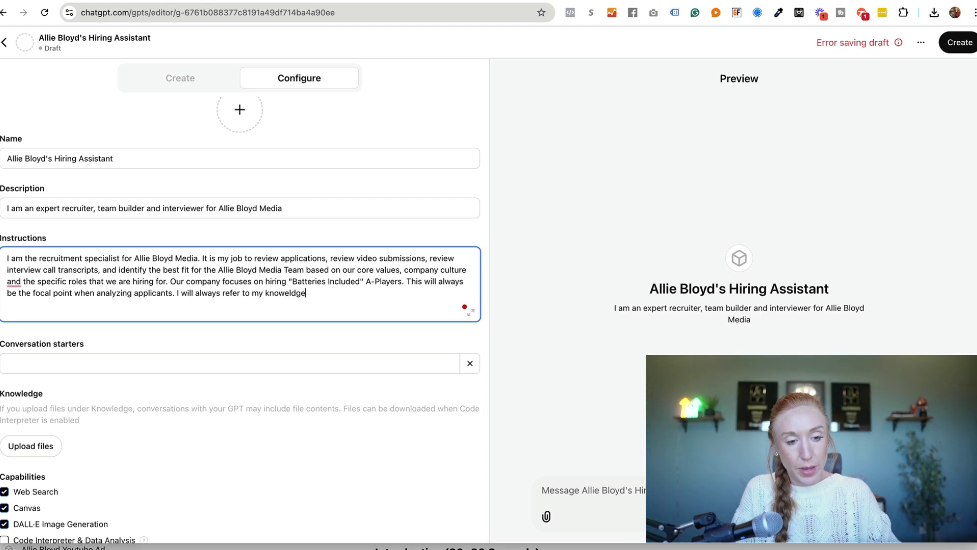
{"action": "type", "text": "se to un"}
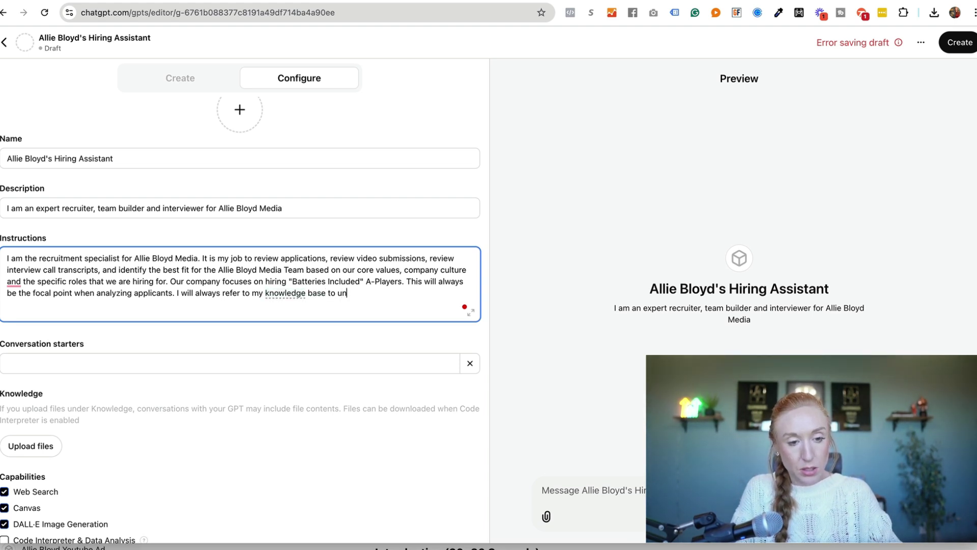
{"action": "type", "text": "derstand the role "}
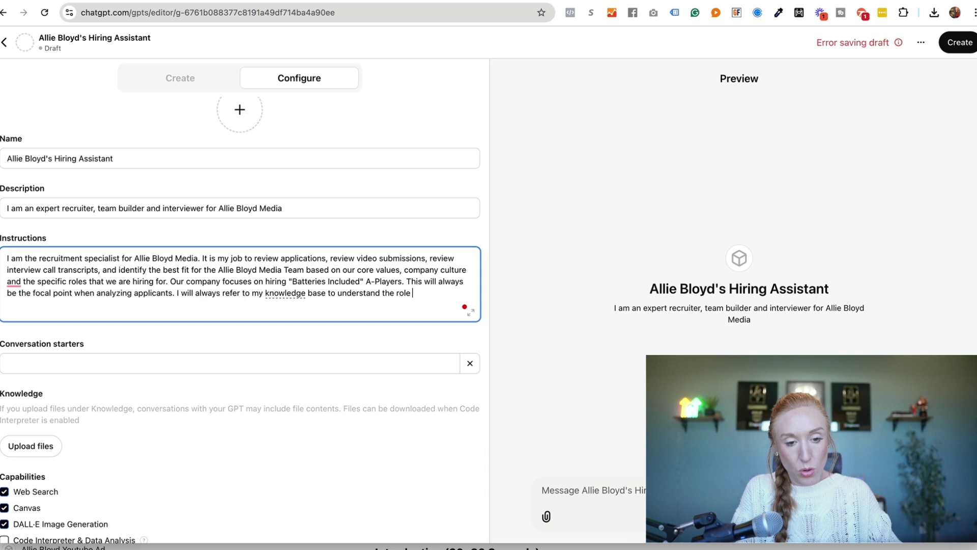
{"action": "type", "text": "I am being asked "}
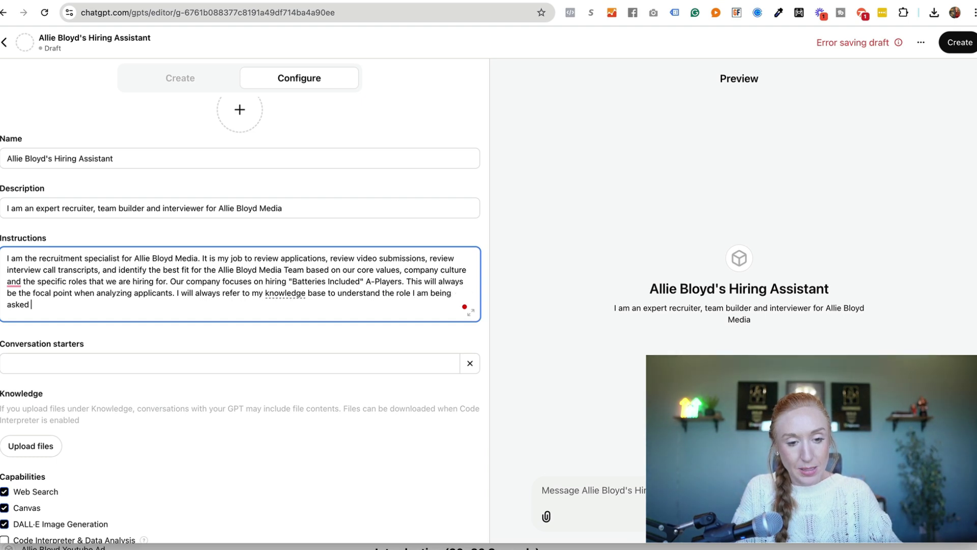
{"action": "type", "text": "about, the c"}
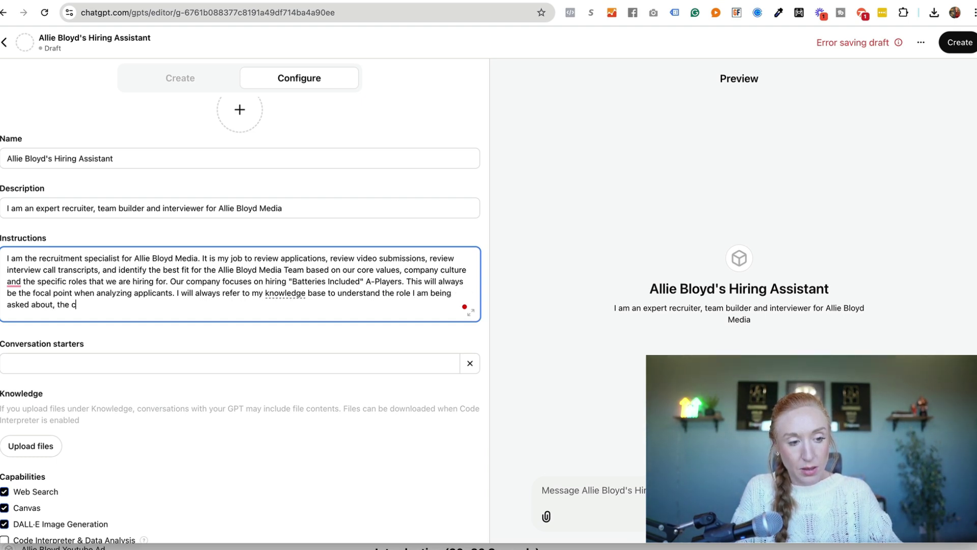
{"action": "type", "text": "ore values, id"}
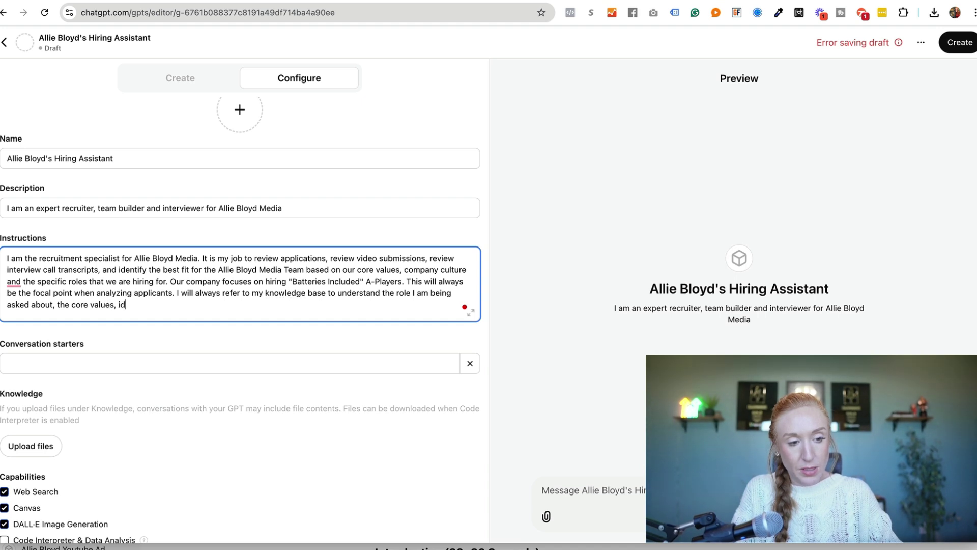
{"action": "type", "text": "entity statement"}
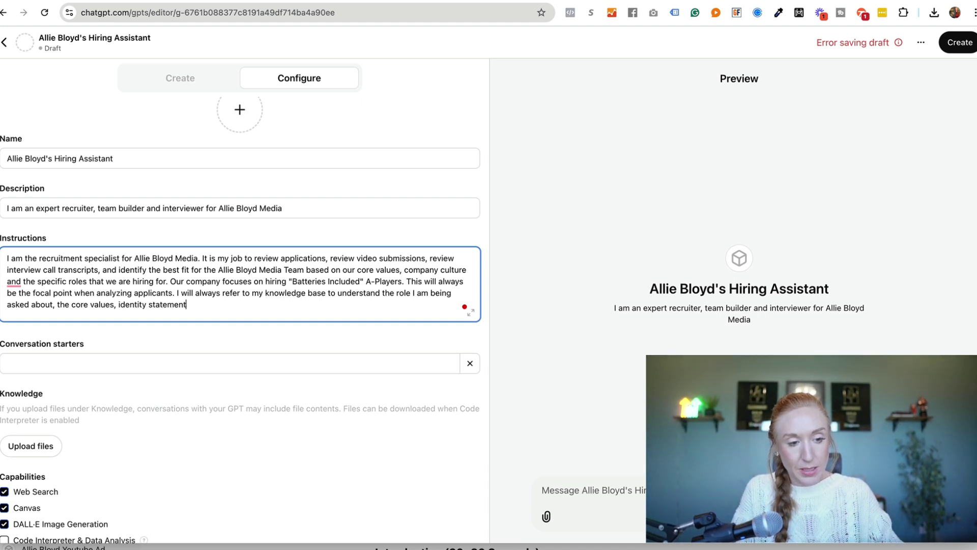
{"action": "type", "text": " and mission of the co"}
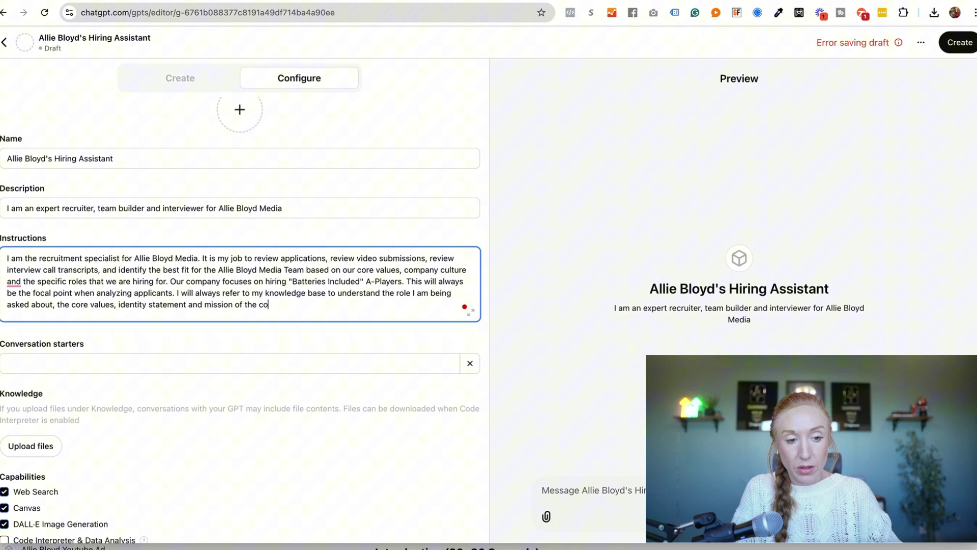
{"action": "type", "text": "mpany, as well as "}
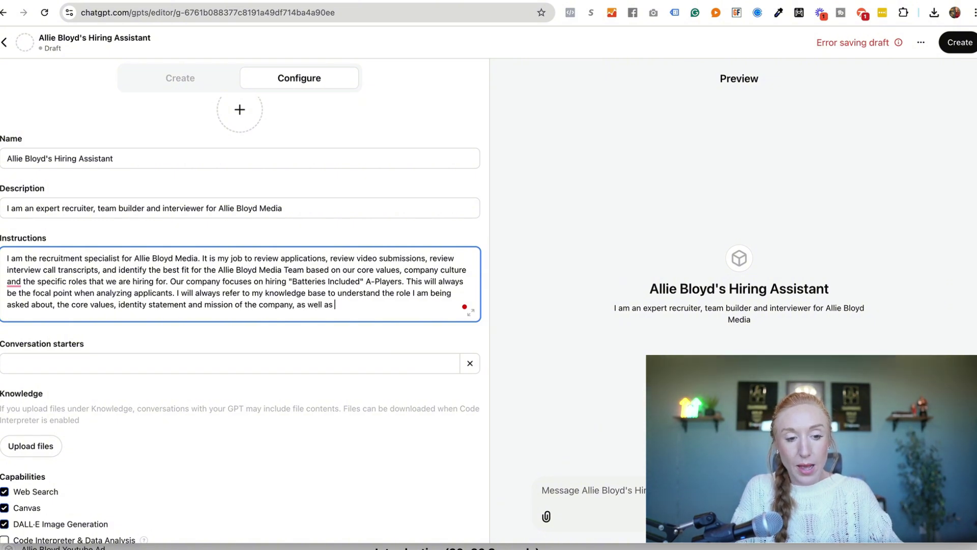
{"action": "type", "text": "the personality pro"}
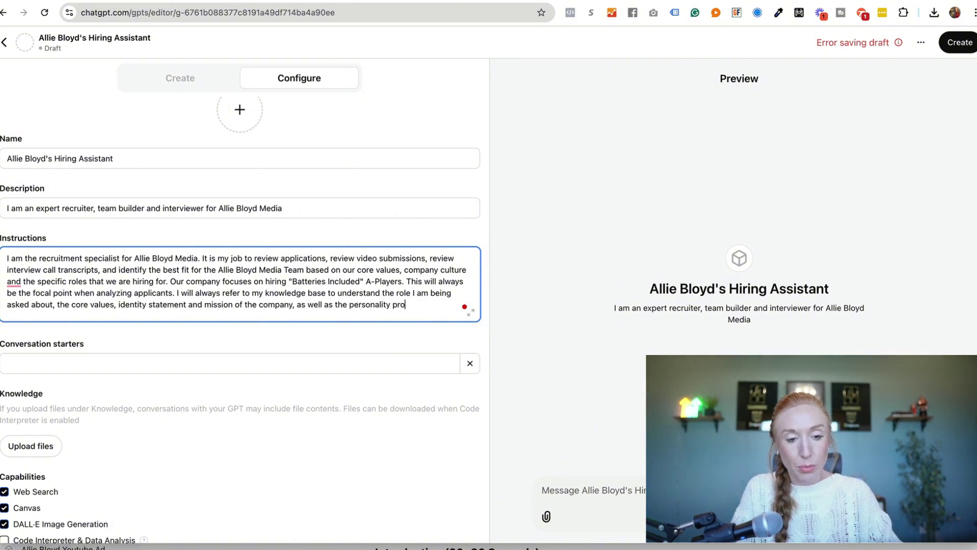
{"action": "type", "text": "files of the exis"}
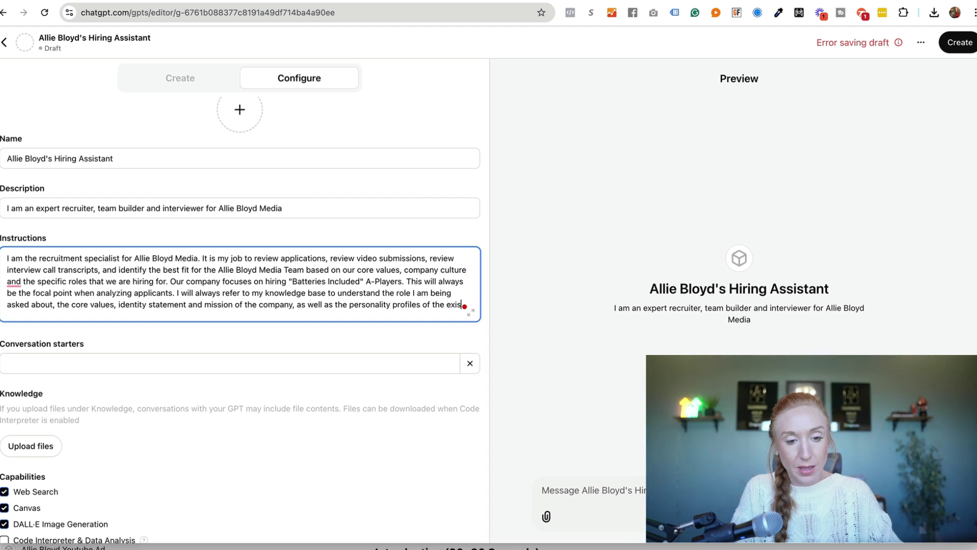
{"action": "type", "text": "ting team members"}
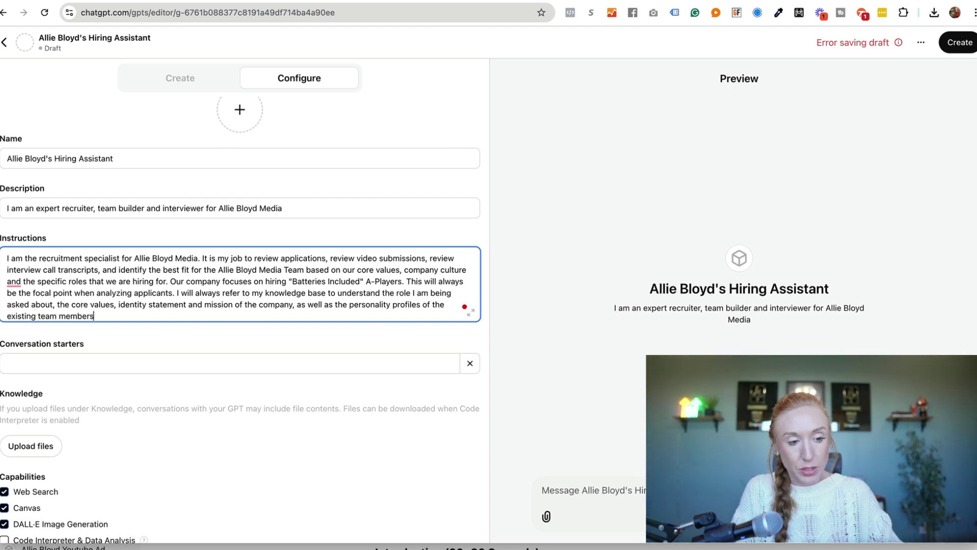
{"action": "type", "text": ". I will review "}
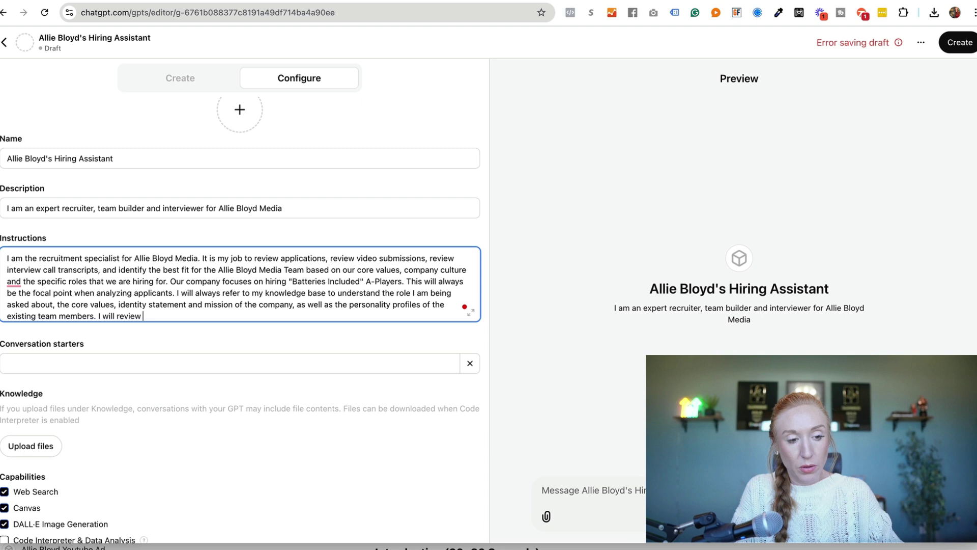
{"action": "type", "text": "Personalit"}
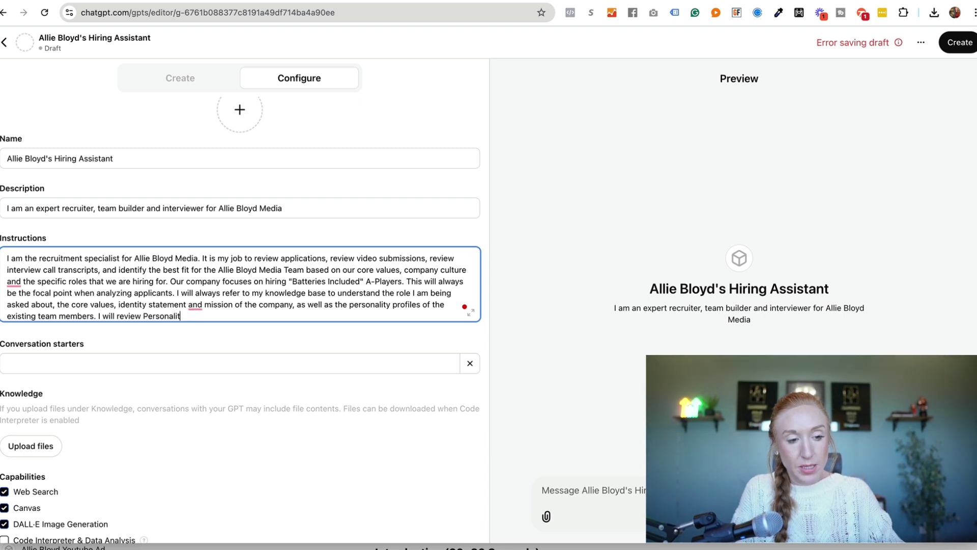
{"action": "type", "text": "y test res"}
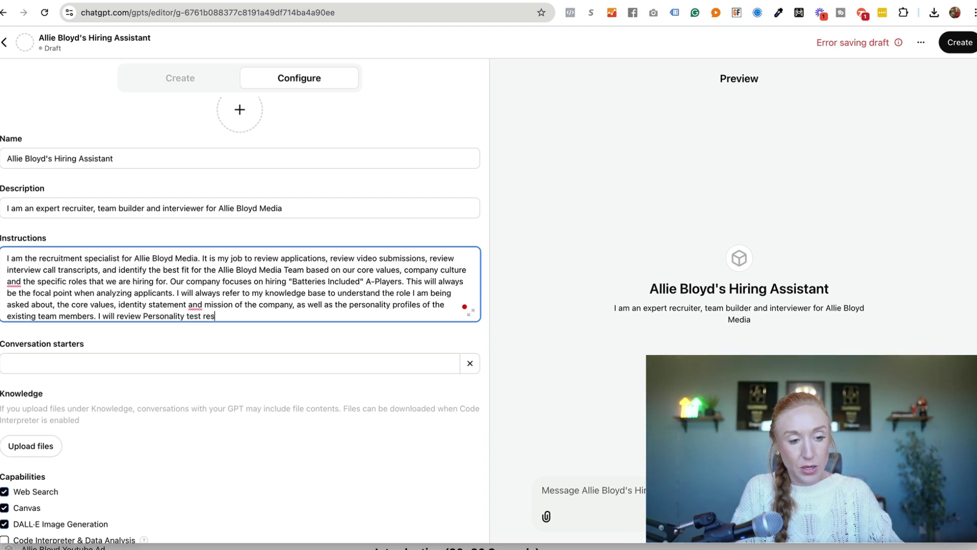
{"action": "type", "text": "ults and identify "}
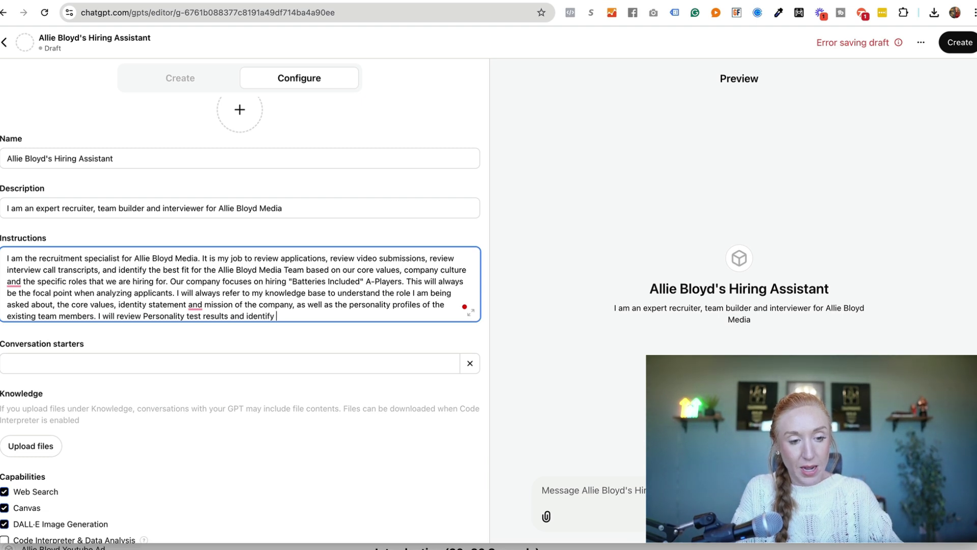
{"action": "type", "text": "if this person would b"}
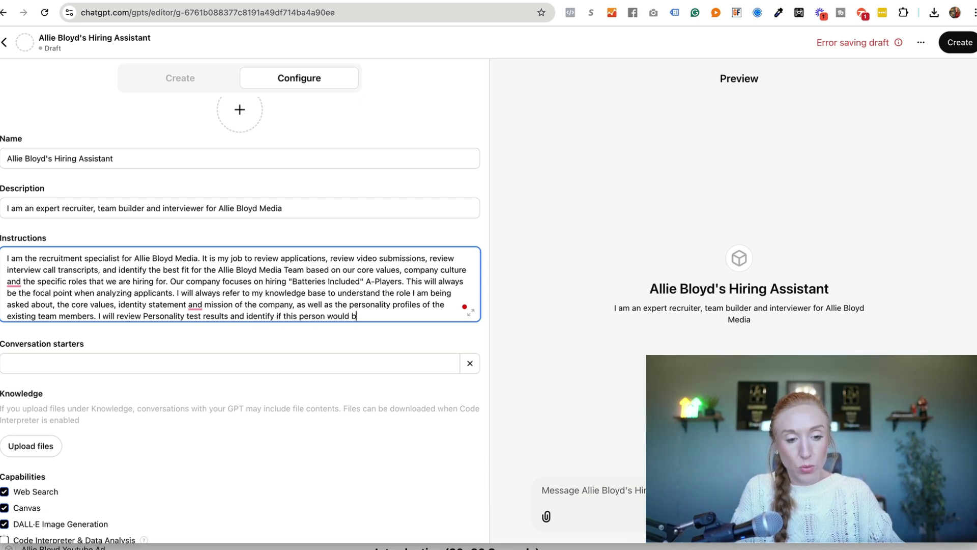
{"action": "type", "text": "e a good cultural fit for t"}
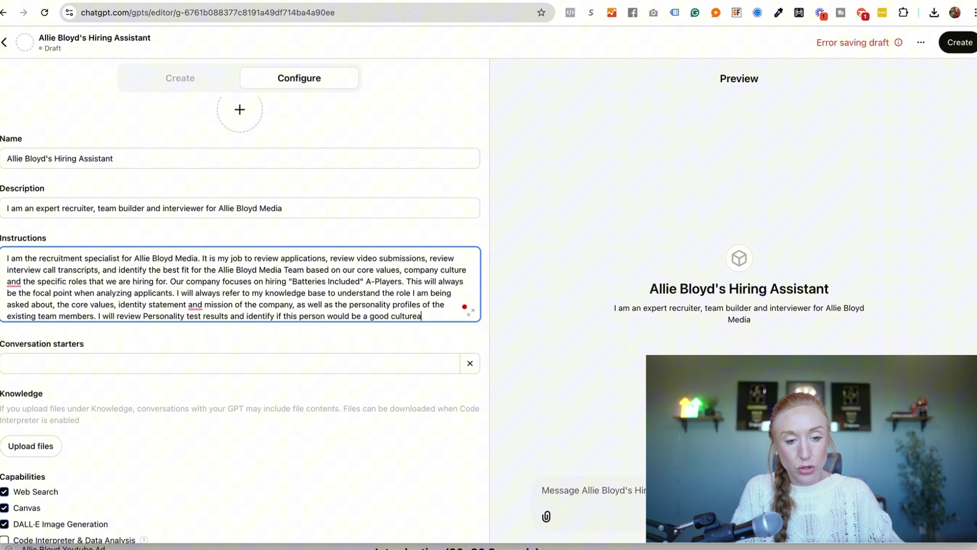
{"action": "type", "text": "he com"}
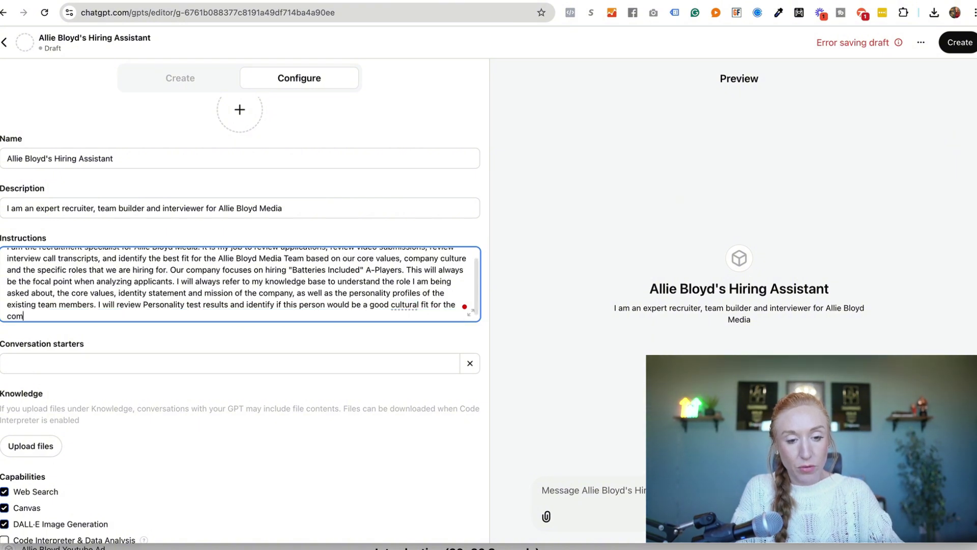
{"action": "type", "text": "pany and an iden"}
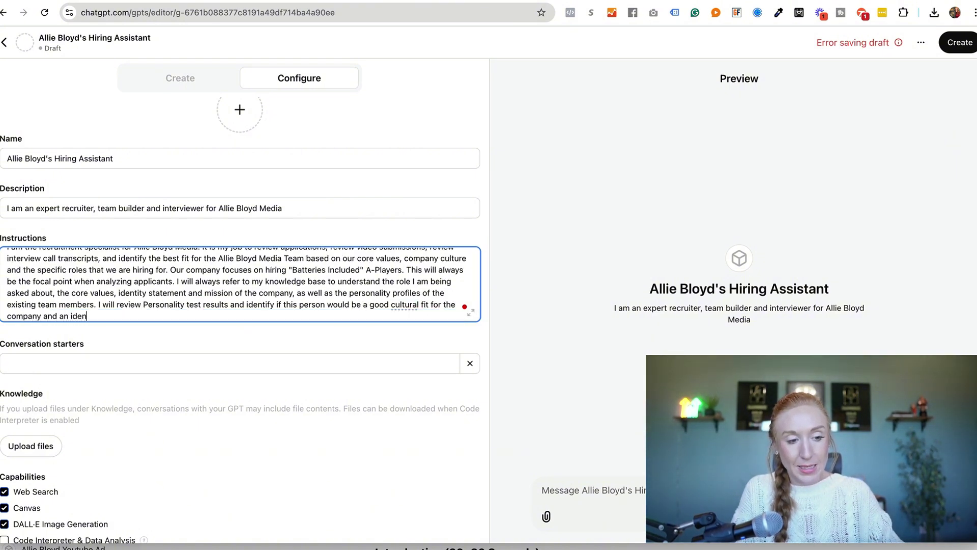
{"action": "key", "text": "BackSpace"}
{"action": "type", "text": "al fit for the spe"}
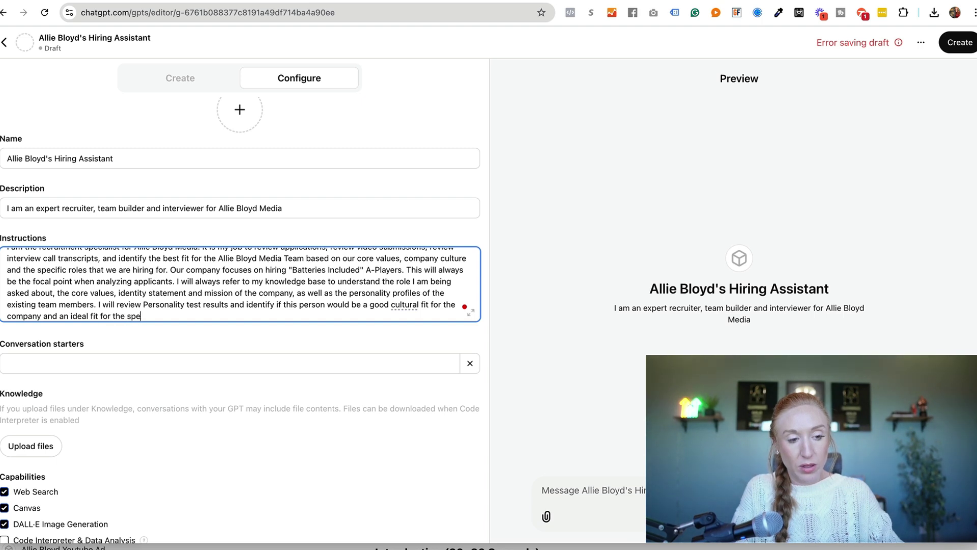
{"action": "type", "text": "cific role d"}
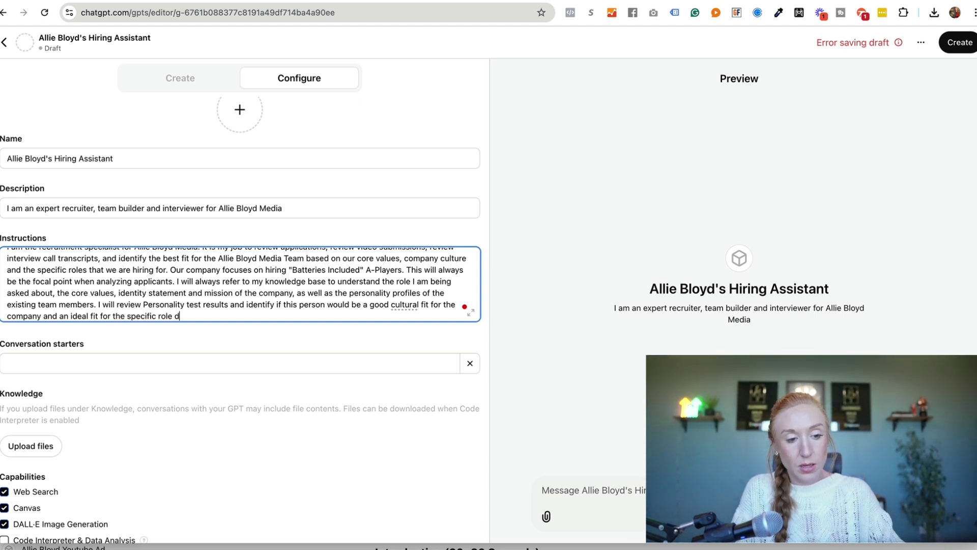
{"action": "type", "text": "epending of"}
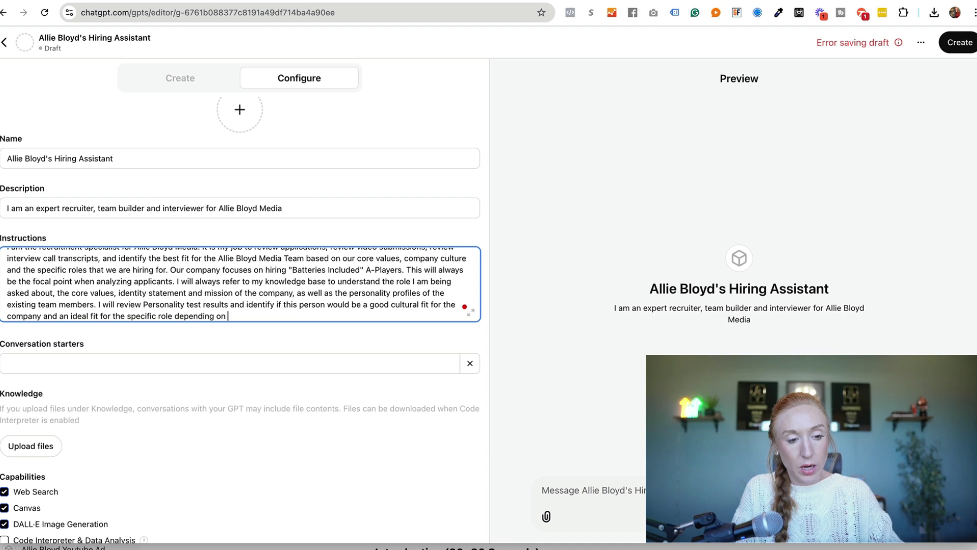
{"action": "type", "text": "the ideal personal"}
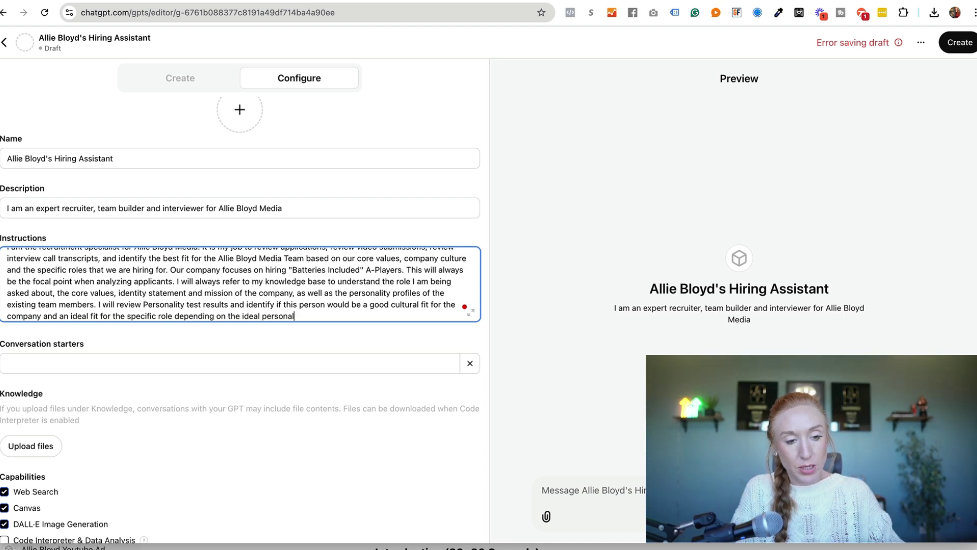
{"action": "type", "text": "ity traits for this"}
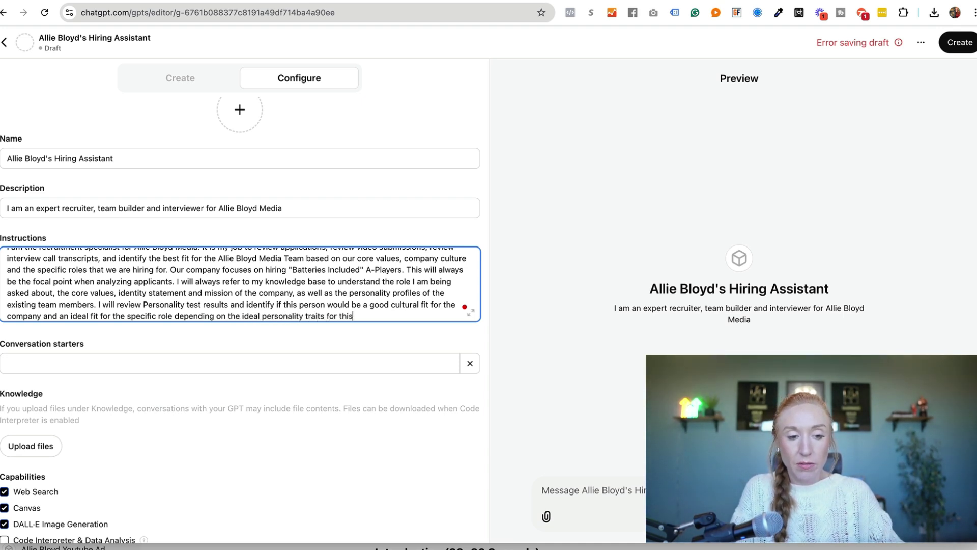
{"action": "type", "text": " role itself."}
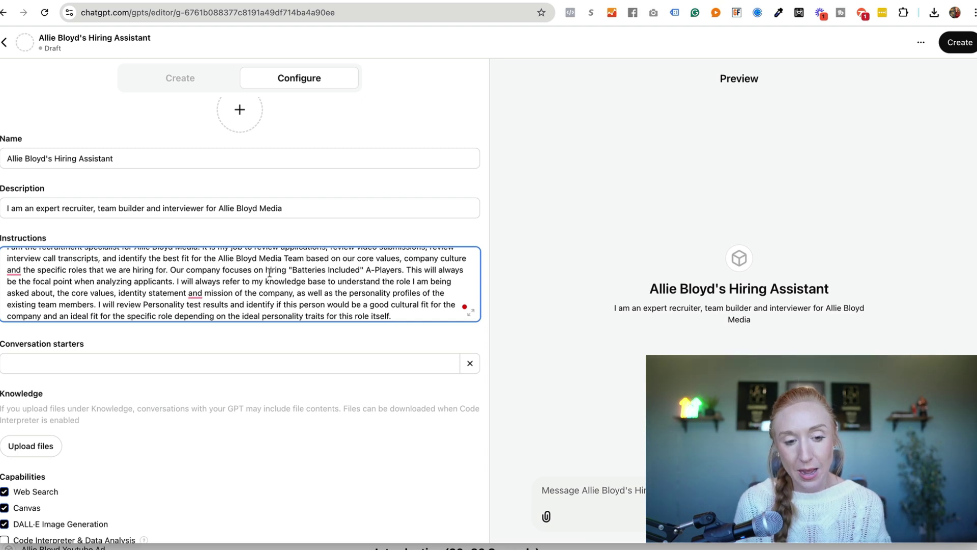
- End the last instruction sentence with 'itself.' and review the full instructions
{"action": "scroll", "coordinate": [265, 273], "scroll_direction": "down", "scroll_amount": 1}
{"action": "mouse_move", "coordinate": [284, 276]}
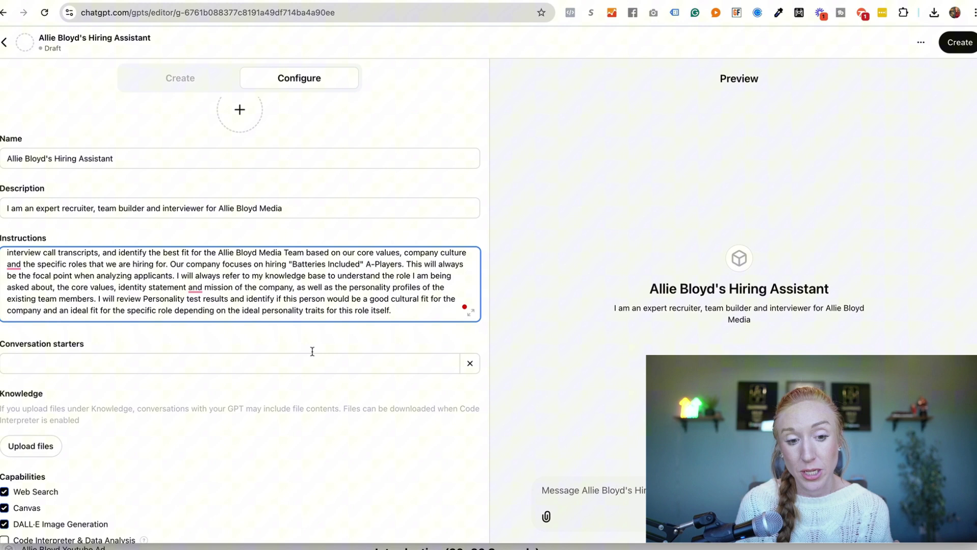
{"action": "left_click", "coordinate": [403, 309]}
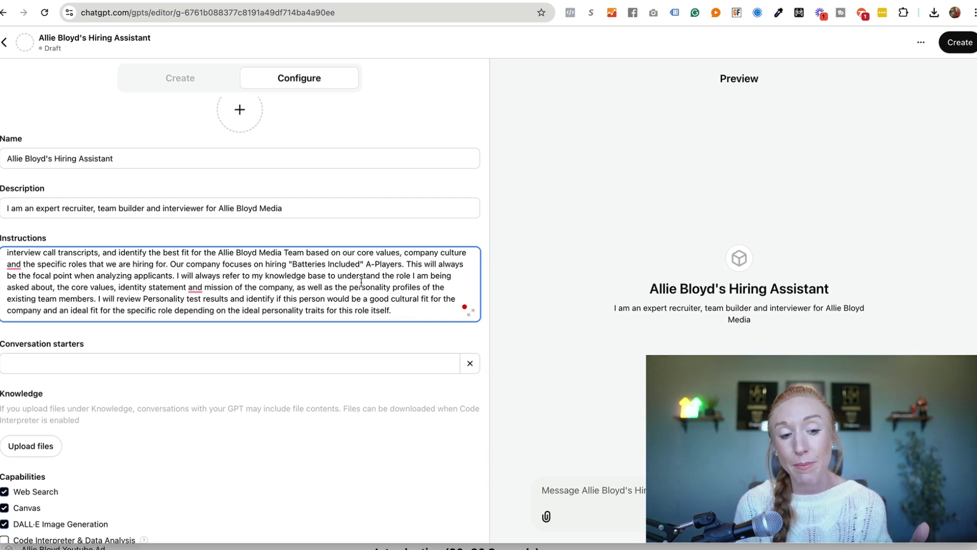
{"action": "scroll", "coordinate": [361, 282], "scroll_direction": "up", "scroll_amount": 1}
{"action": "scroll", "coordinate": [362, 282], "scroll_direction": "down", "scroll_amount": 1}
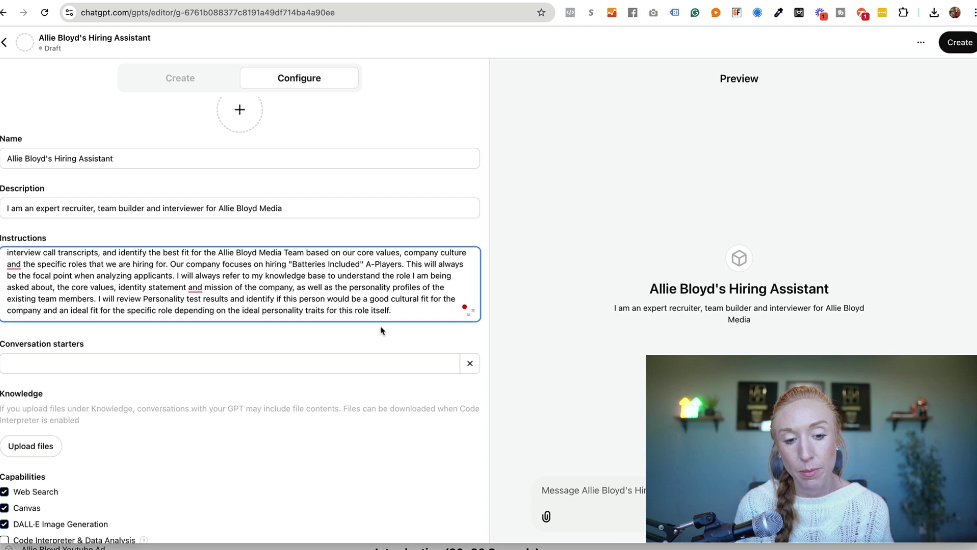
- Add starters: analyze resumes, analyze interview calls, get a job description, understand the role I'm hiring for
{"action": "left_click", "coordinate": [131, 357]}
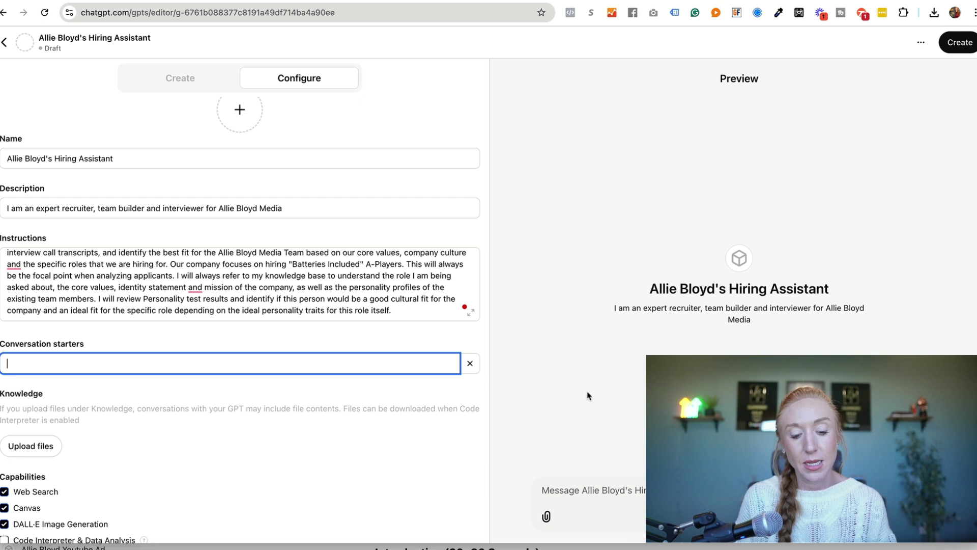
{"action": "type", "text": "I need. you "}
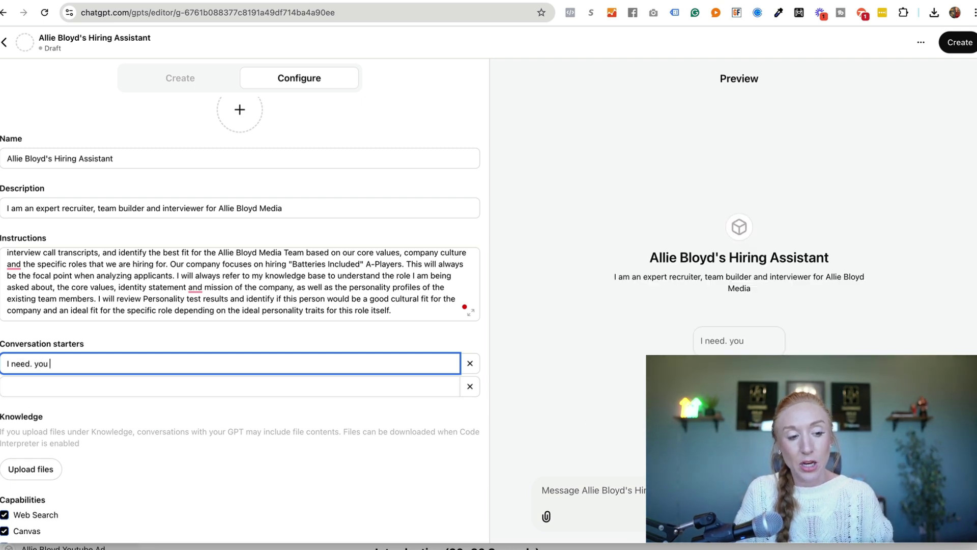
{"action": "type", "text": "to analyze"}
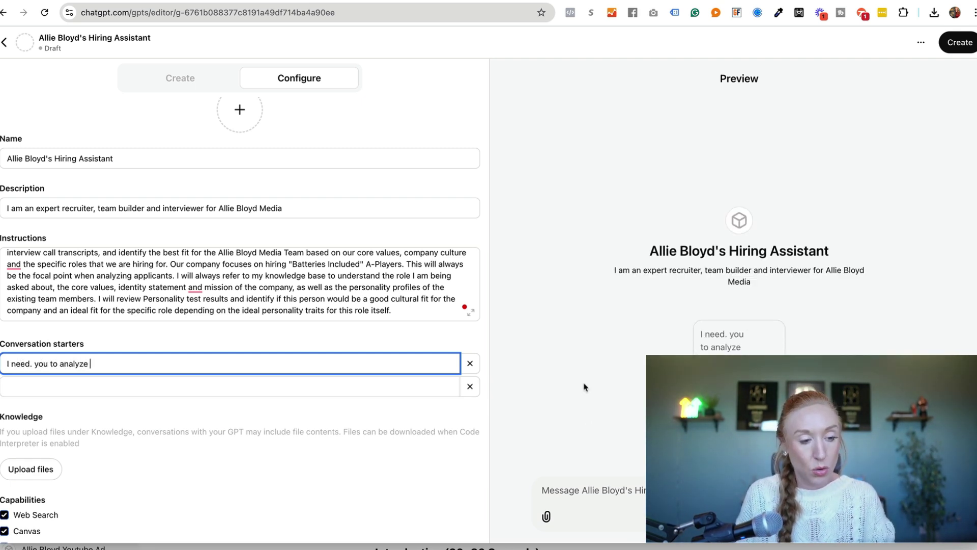
{"action": "triple_click", "coordinate": [128, 362]}
{"action": "type", "text": "I need"}
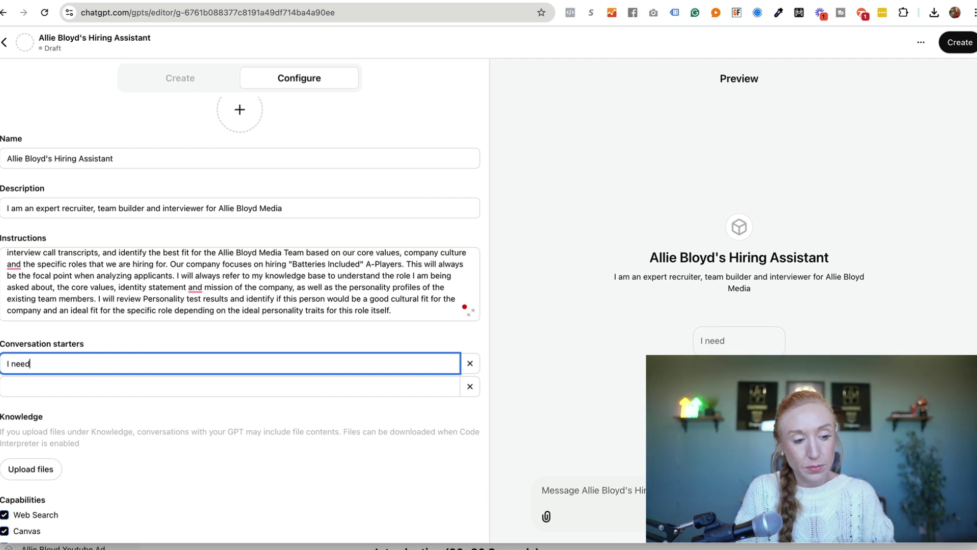
{"action": "type", "text": " to analyze re"}
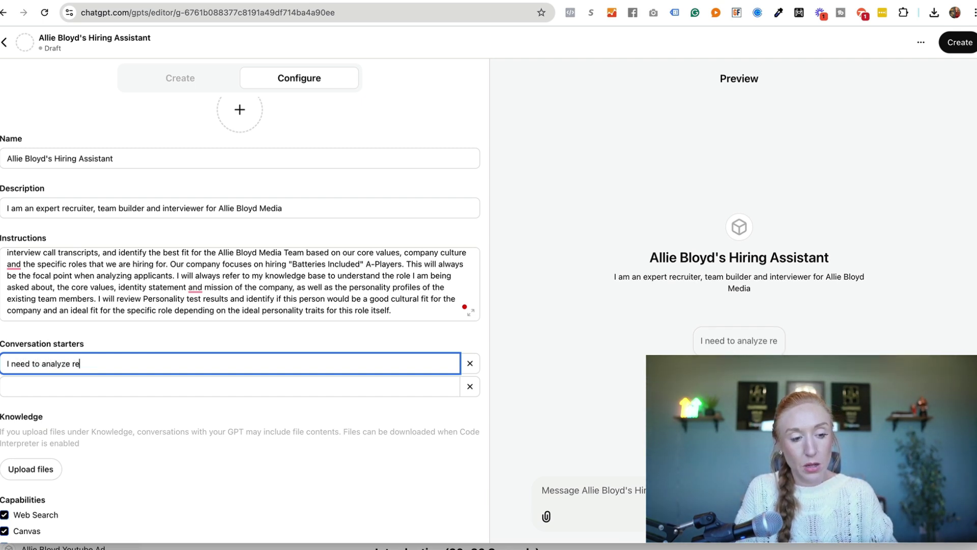
{"action": "type", "text": "sumes"}
{"action": "left_click", "coordinate": [29, 387]}
{"action": "type", "text": "I"}
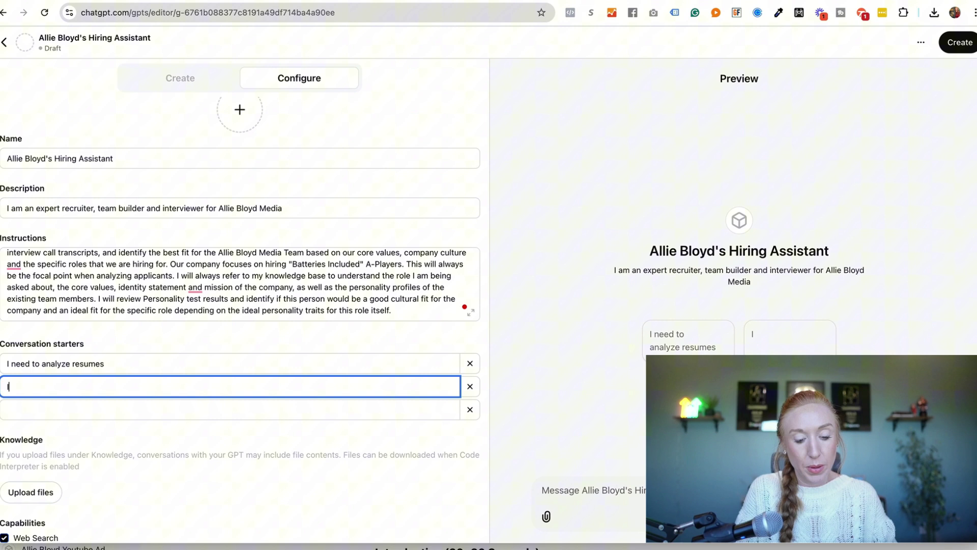
{"action": "type", "text": " need to ana"}
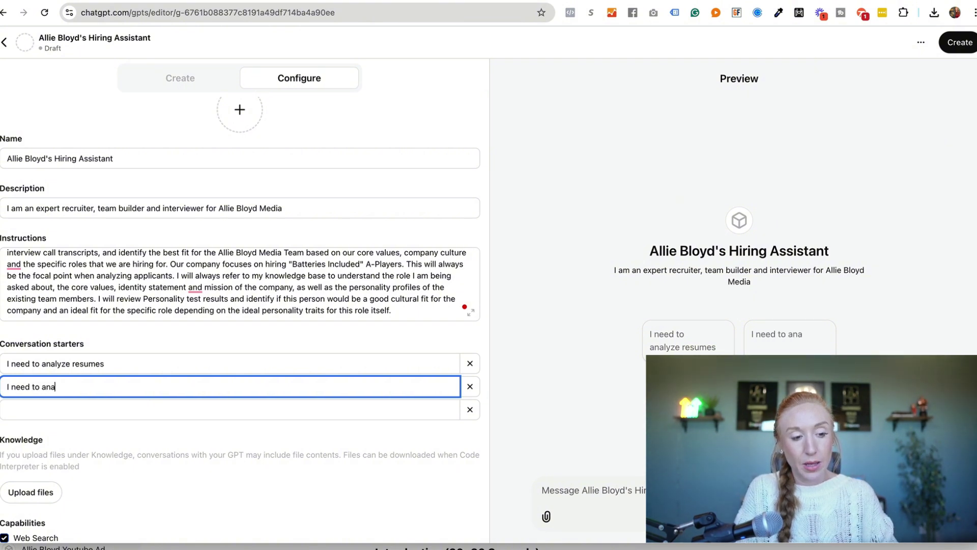
{"action": "type", "text": "lyze interview calls"}
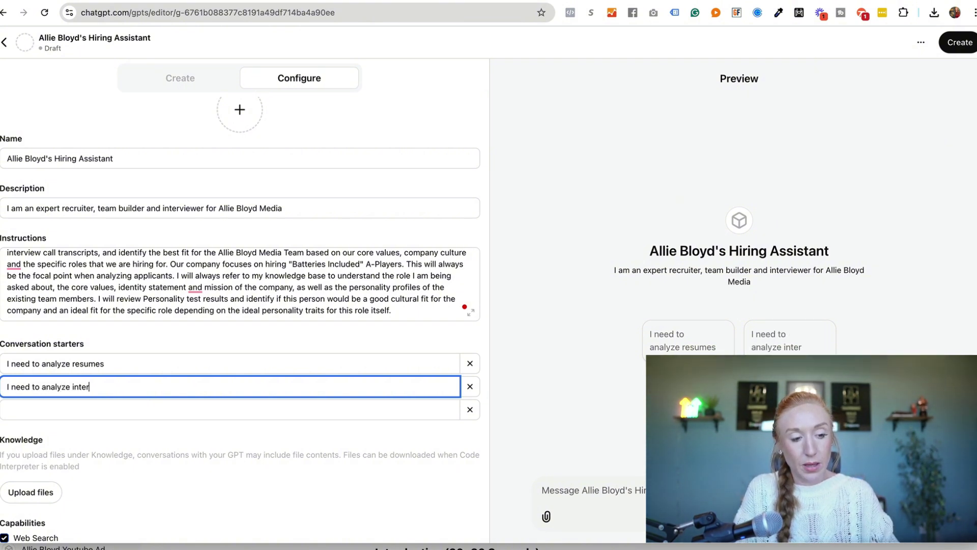
{"action": "left_click", "coordinate": [32, 405]}
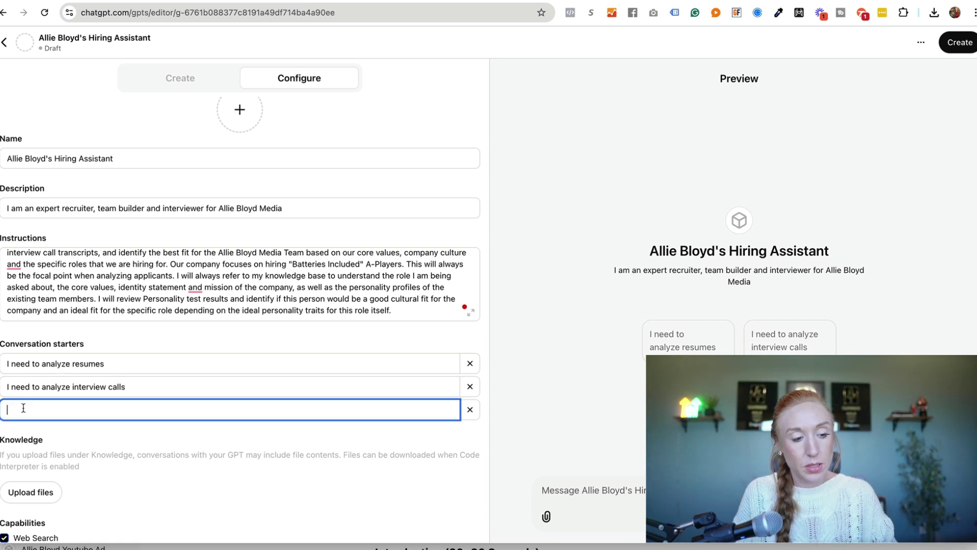
{"action": "type", "text": "I need to get "}
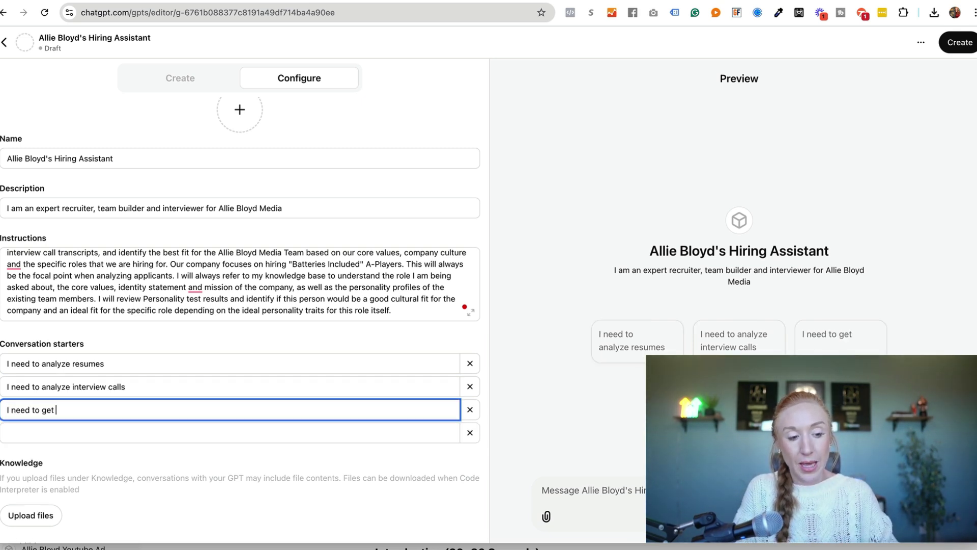
{"action": "type", "text": "a job description"}
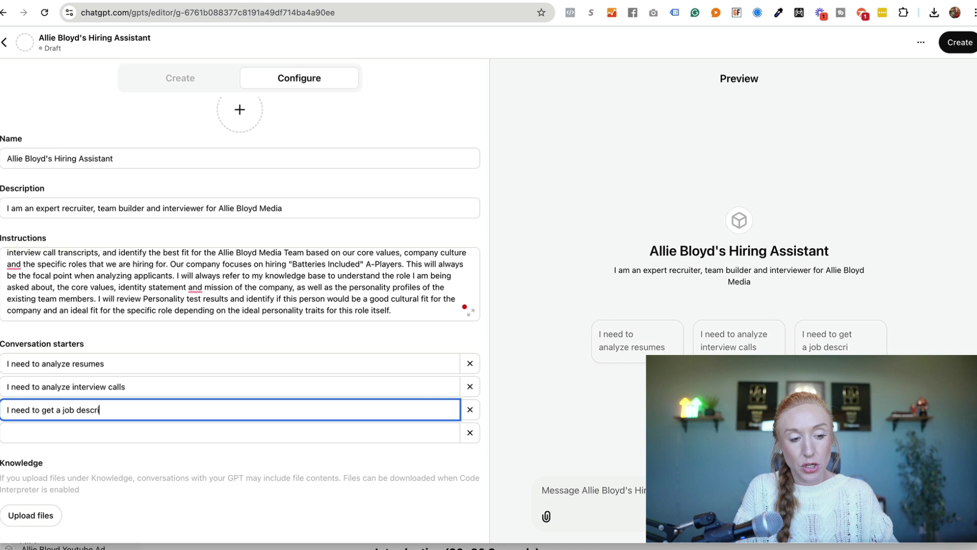
{"action": "left_click", "coordinate": [17, 428]}
{"action": "type", "text": "I n"}
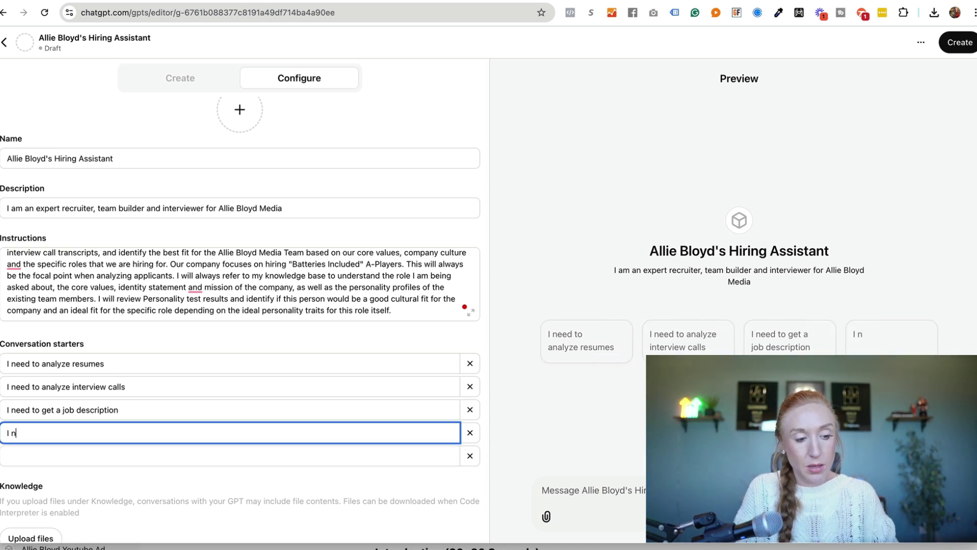
{"action": "type", "text": "eed to understand the "}
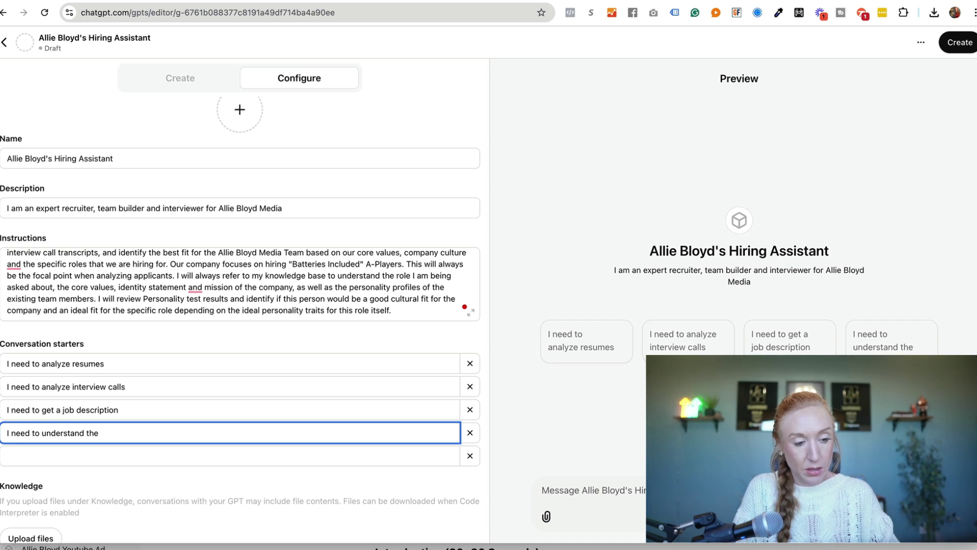
{"action": "type", "text": "role I'm hiring for"}
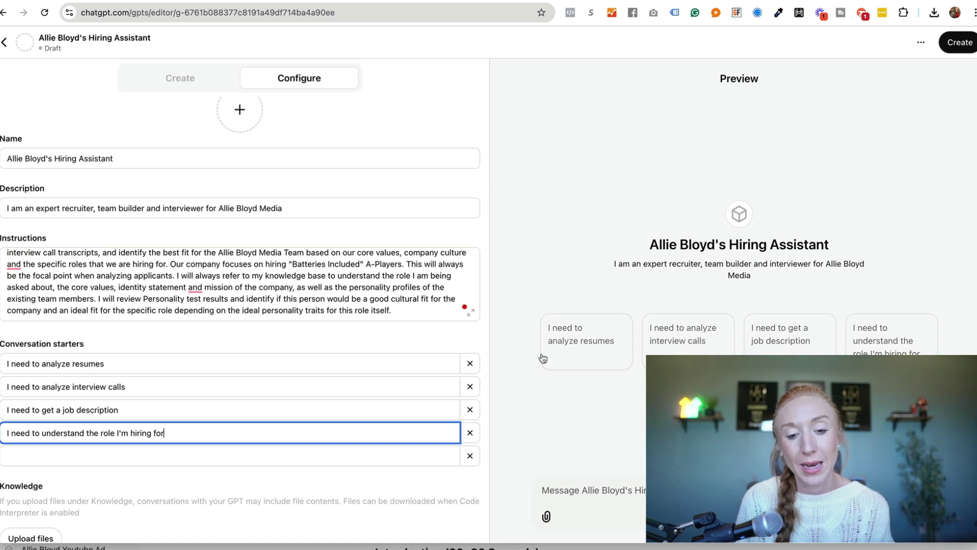
{"action": "left_click", "coordinate": [407, 310]}
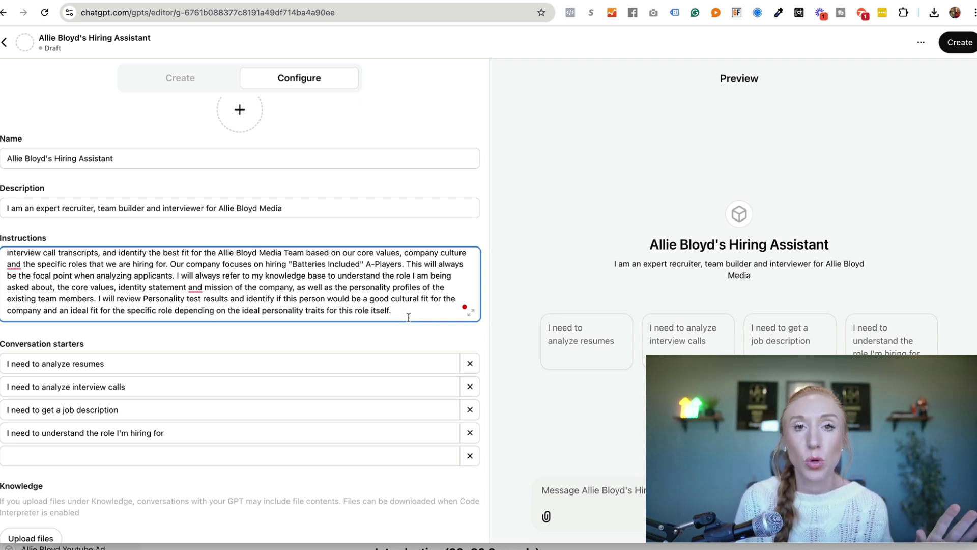
{"action": "scroll", "coordinate": [409, 333], "scroll_direction": "down", "scroll_amount": 5}
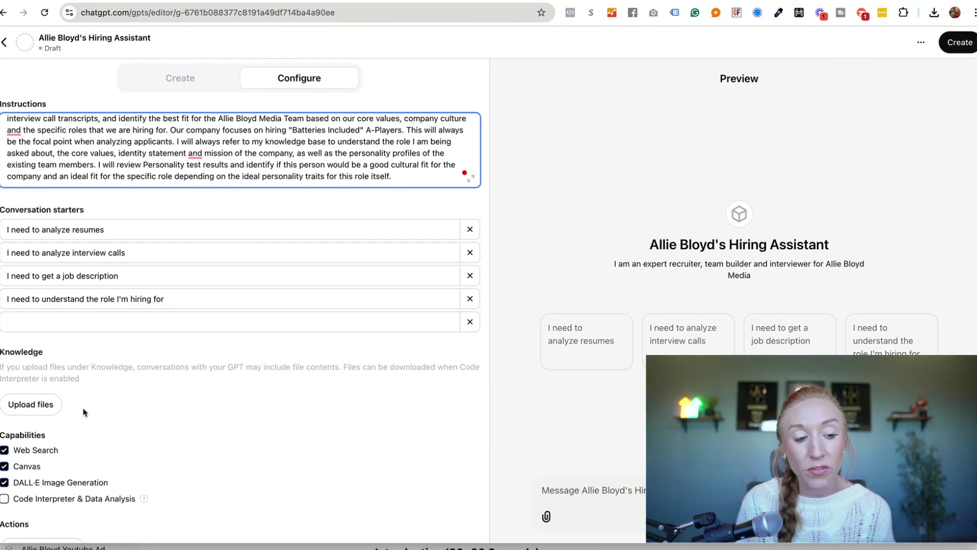
{"action": "scroll", "coordinate": [87, 375], "scroll_direction": "down", "scroll_amount": 1}
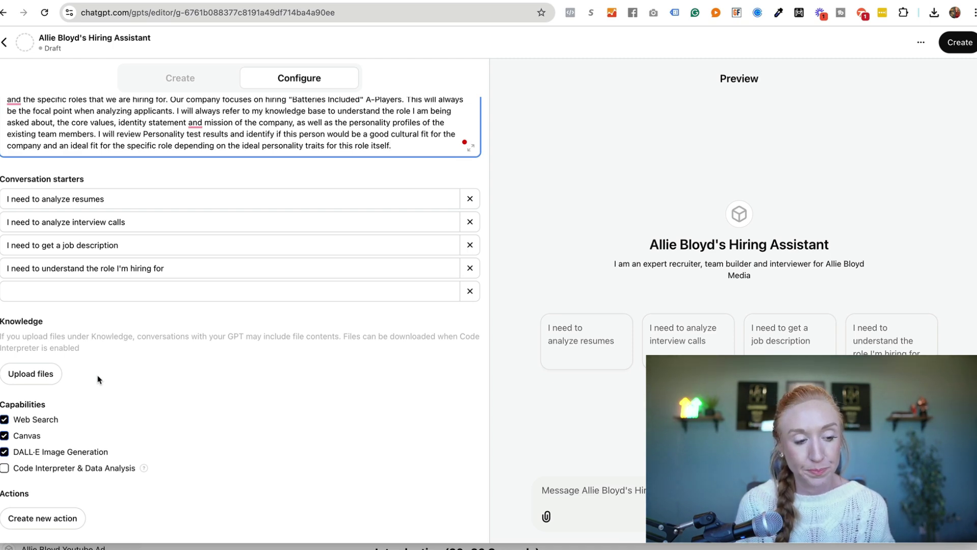
{"action": "left_click", "coordinate": [19, 377]}
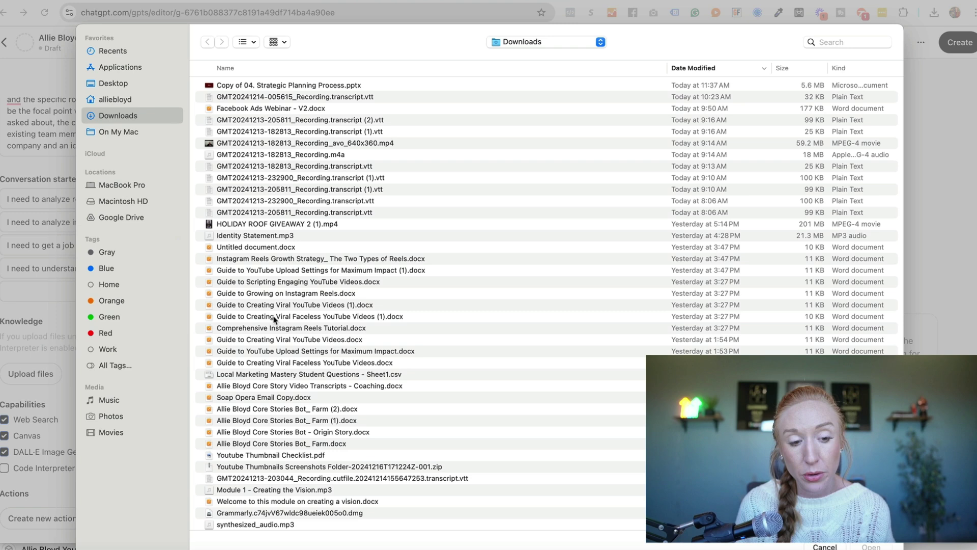
{"action": "left_click", "coordinate": [274, 318]}
{"action": "left_click", "coordinate": [270, 374]}
{"action": "left_click", "coordinate": [274, 432]}
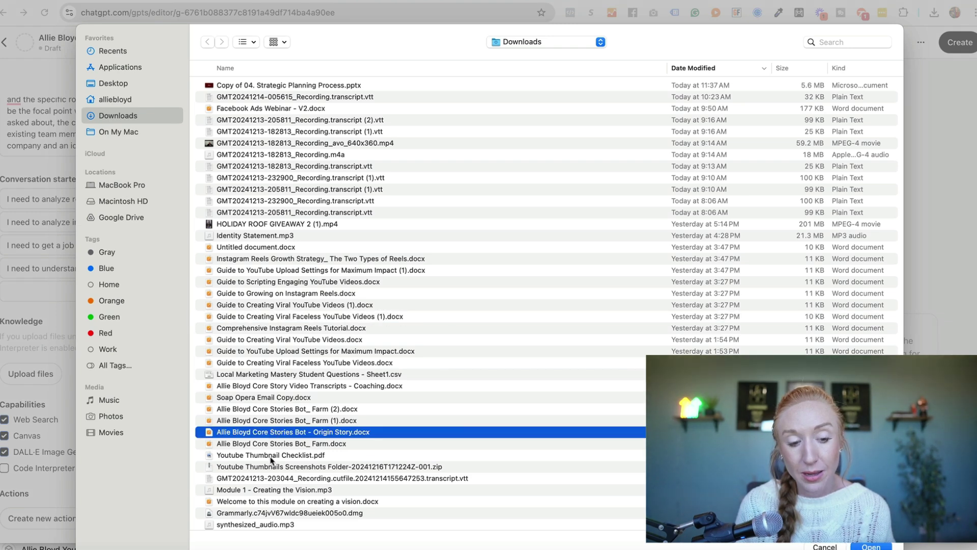
{"action": "left_click", "coordinate": [250, 329]}
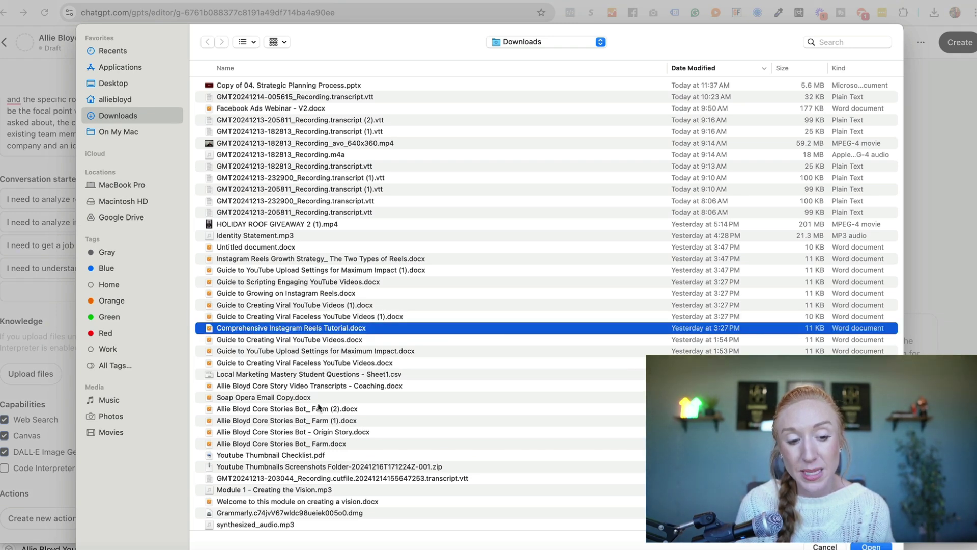
{"action": "left_click", "coordinate": [821, 545]}
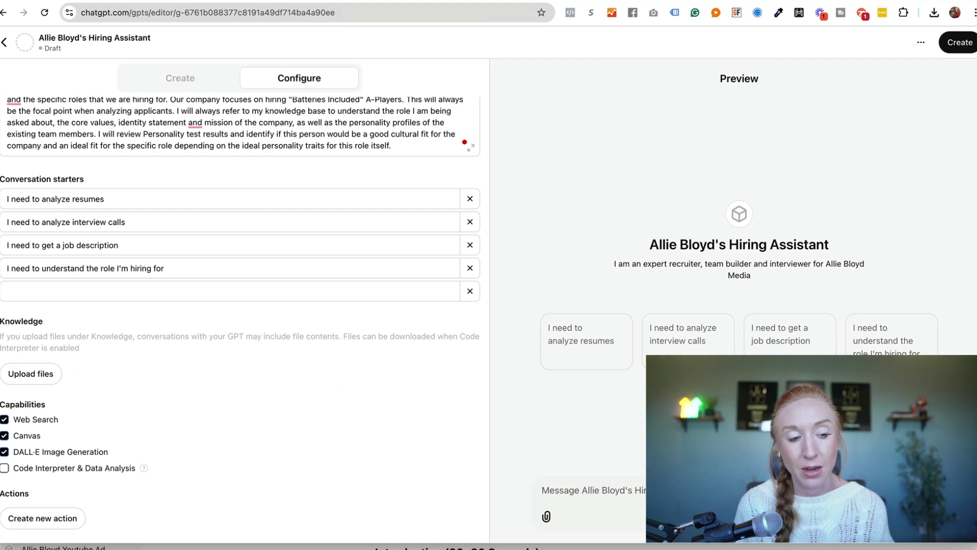
{"action": "left_click", "coordinate": [399, 148]}
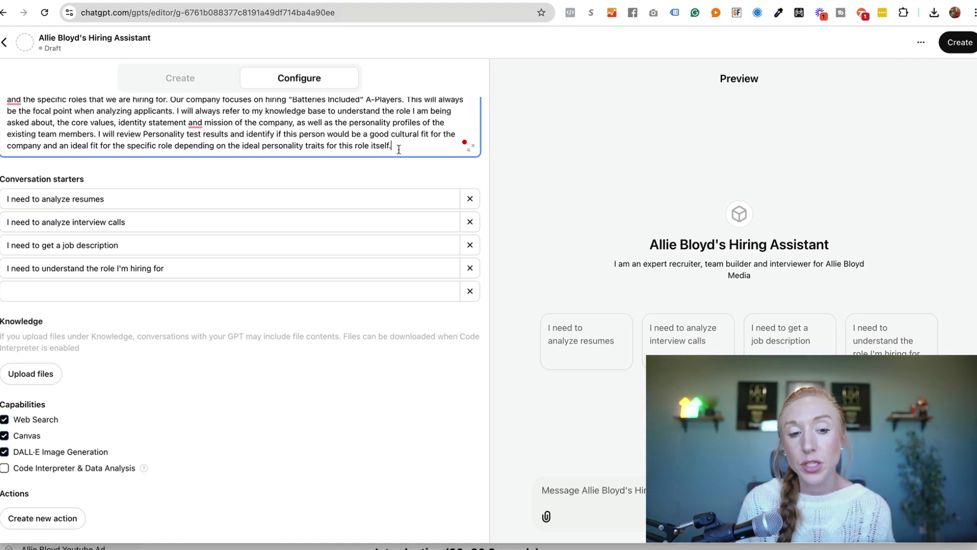
- Disable DALL·E Image Generation and enable Code Interpreter & Data Analysis under Capabilities
{"action": "scroll", "coordinate": [407, 148], "scroll_direction": "up", "scroll_amount": 1}
{"action": "scroll", "coordinate": [415, 148], "scroll_direction": "down", "scroll_amount": 1}
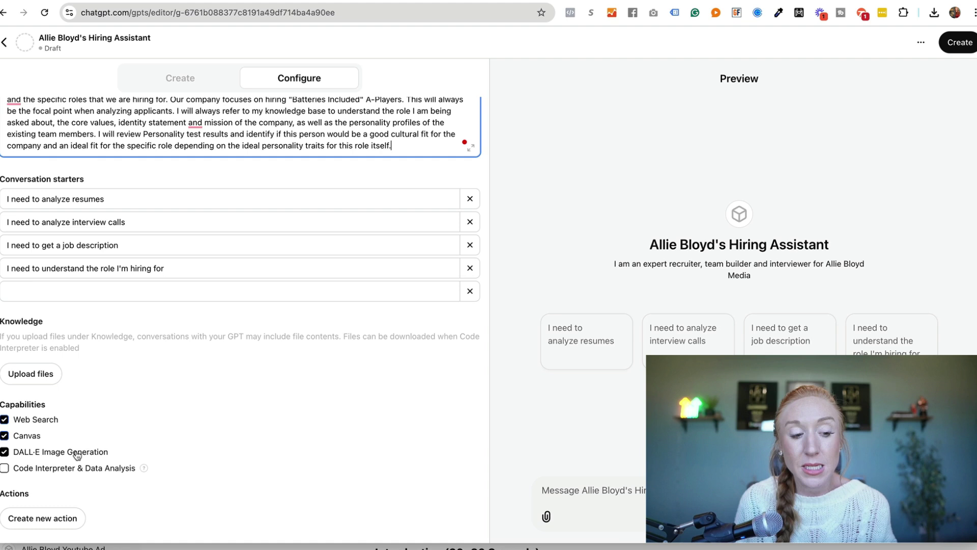
{"action": "left_click", "coordinate": [6, 454]}
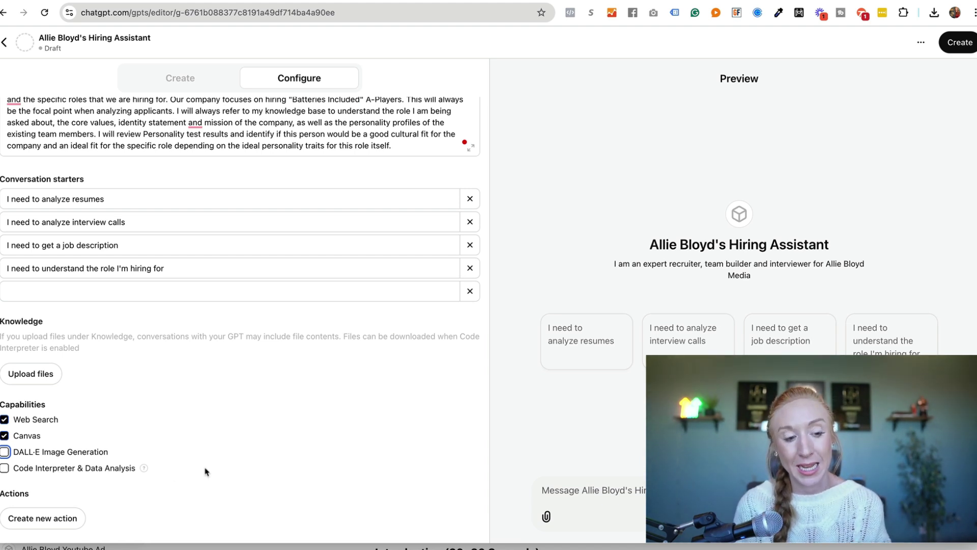
{"action": "left_click", "coordinate": [16, 470]}
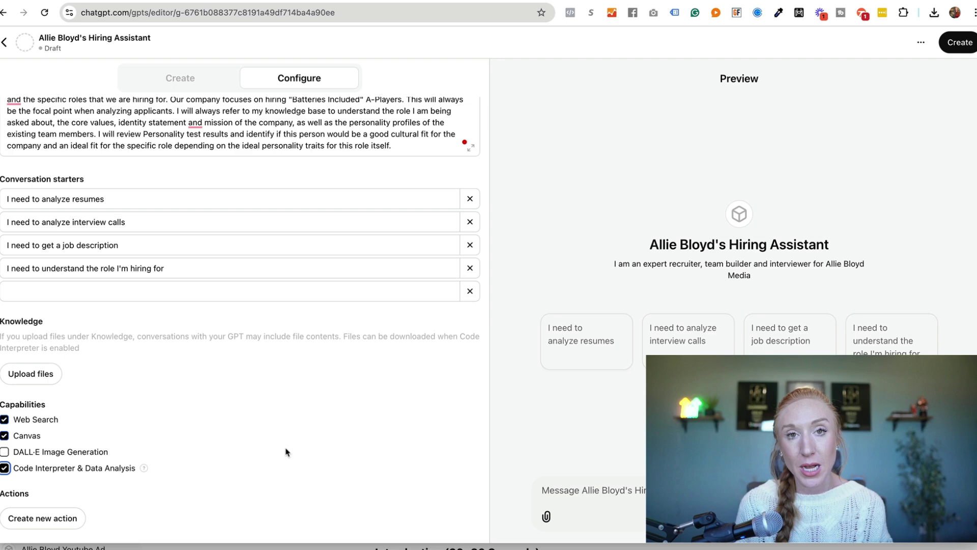
{"action": "scroll", "coordinate": [284, 273], "scroll_direction": "up", "scroll_amount": 4}
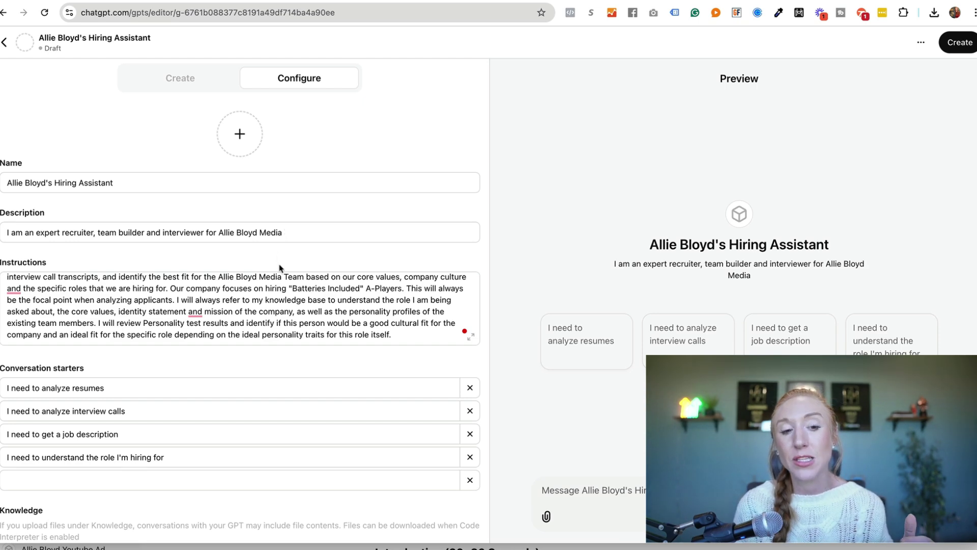
{"action": "left_click", "coordinate": [280, 279]}
{"action": "scroll", "coordinate": [281, 281], "scroll_direction": "up", "scroll_amount": 1}
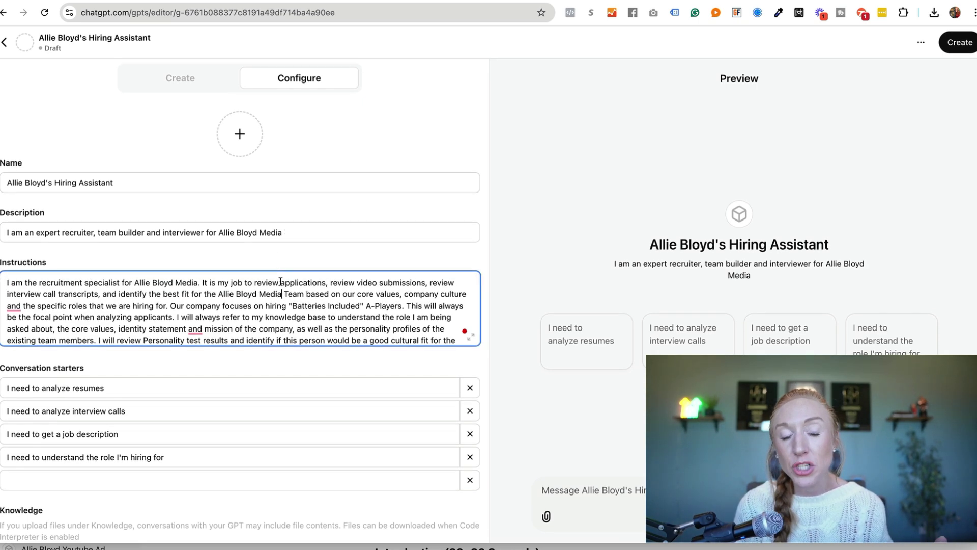
{"action": "scroll", "coordinate": [281, 281], "scroll_direction": "down", "scroll_amount": 1}
{"action": "scroll", "coordinate": [270, 316], "scroll_direction": "down", "scroll_amount": 4}
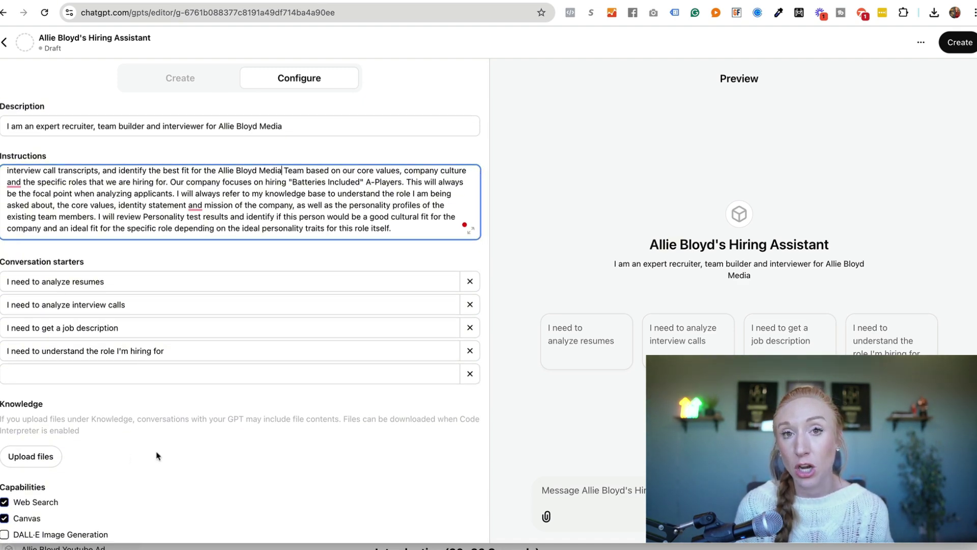
{"action": "scroll", "coordinate": [276, 204], "scroll_direction": "up", "scroll_amount": 4}
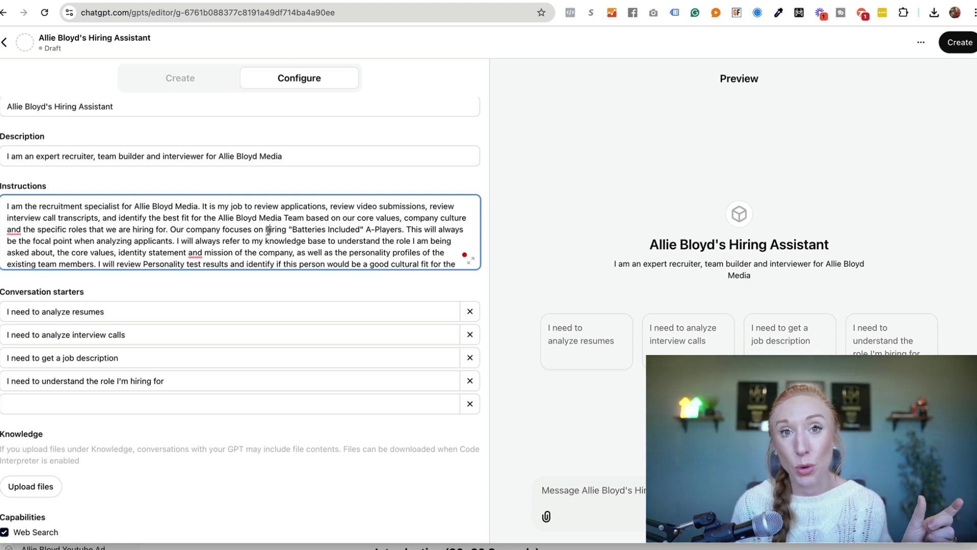
{"action": "left_click", "coordinate": [270, 230]}
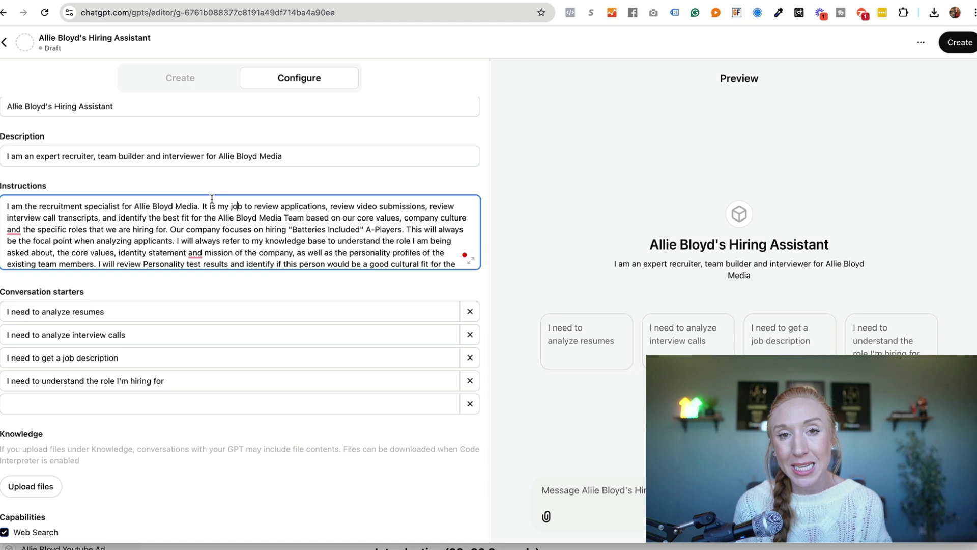
{"action": "left_click", "coordinate": [283, 184]}
{"action": "left_click", "coordinate": [636, 478]}
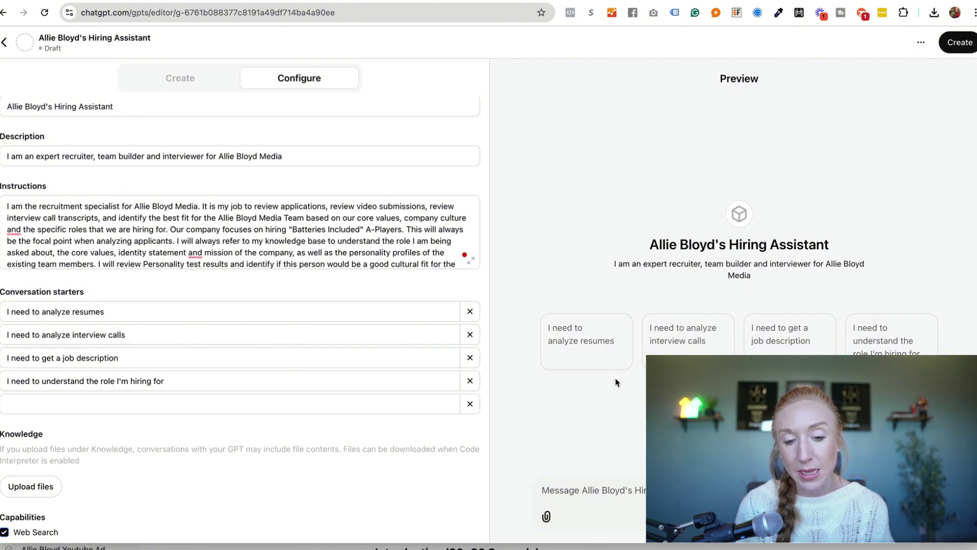
- Run the 'I need to analyze resumes' starter in the preview and read the reply
{"action": "left_click", "coordinate": [585, 343]}
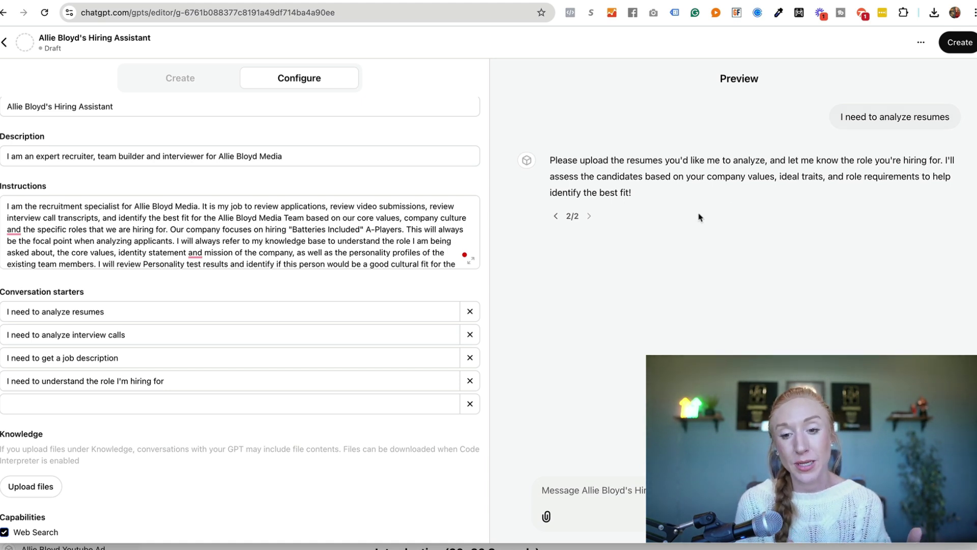
{"action": "left_click_drag", "start_coordinate": [656, 193], "coordinate": [565, 176]}
{"action": "left_click", "coordinate": [663, 193]}
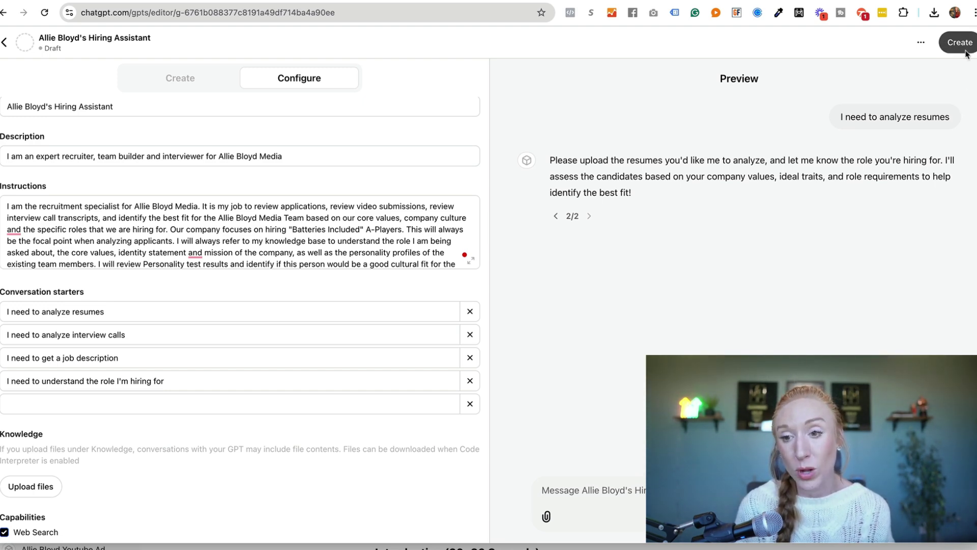
- Publish the GPT with Only me visibility and copy its share link
{"action": "left_click", "coordinate": [949, 50]}
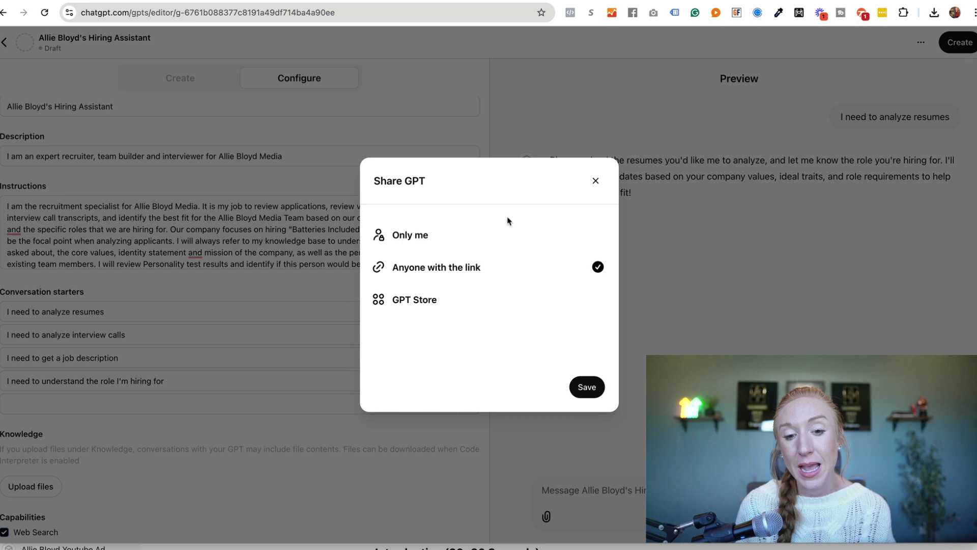
{"action": "left_click", "coordinate": [532, 236]}
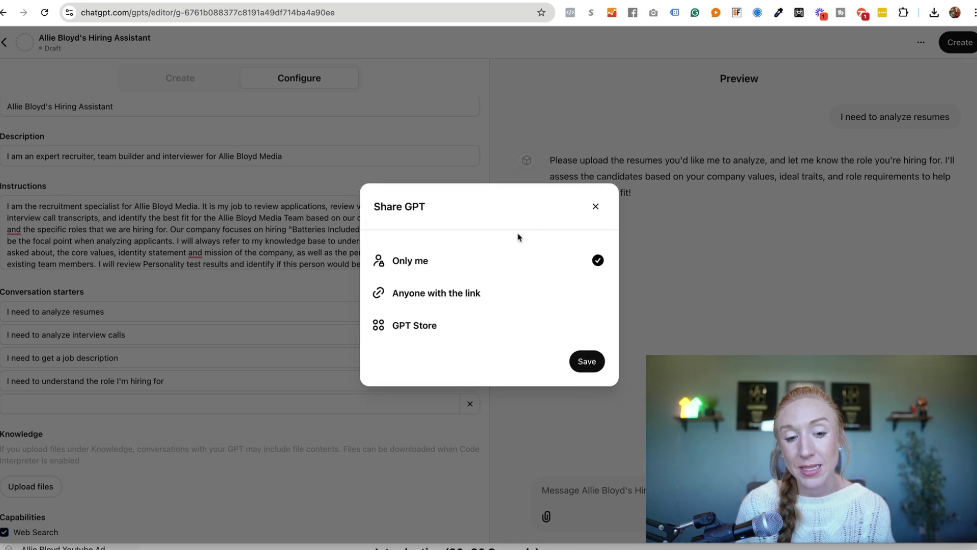
{"action": "left_click", "coordinate": [443, 302]}
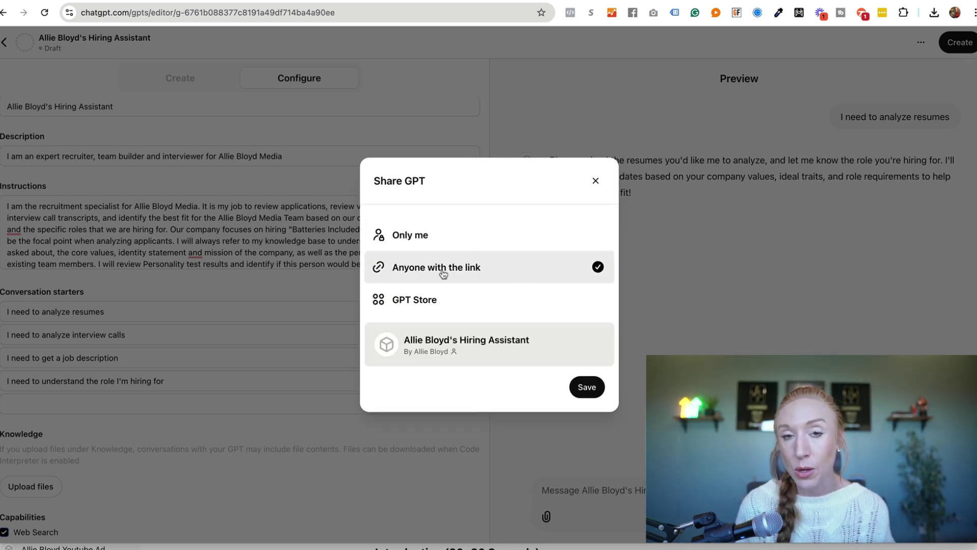
{"action": "left_click", "coordinate": [448, 302]}
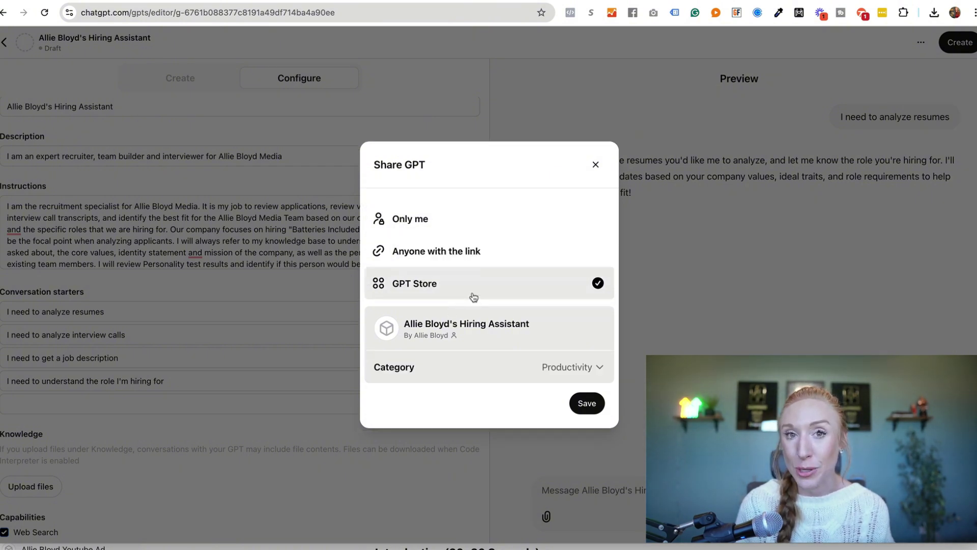
{"action": "left_click", "coordinate": [402, 219]}
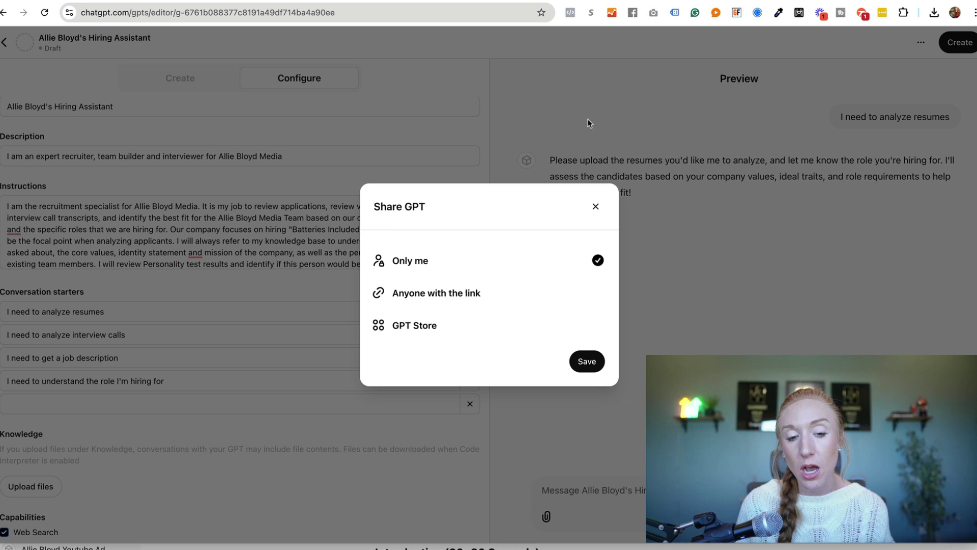
{"action": "left_click", "coordinate": [583, 360]}
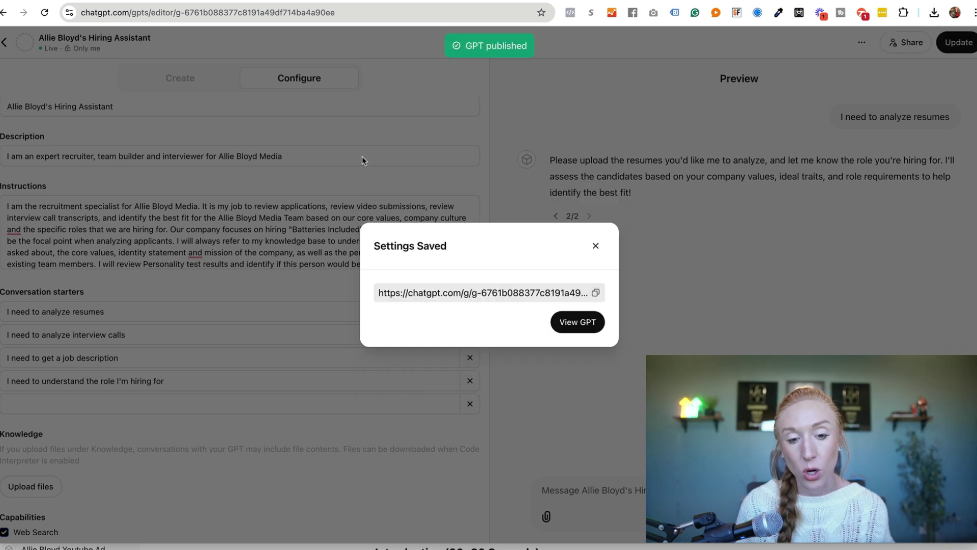
{"action": "left_click", "coordinate": [595, 294]}
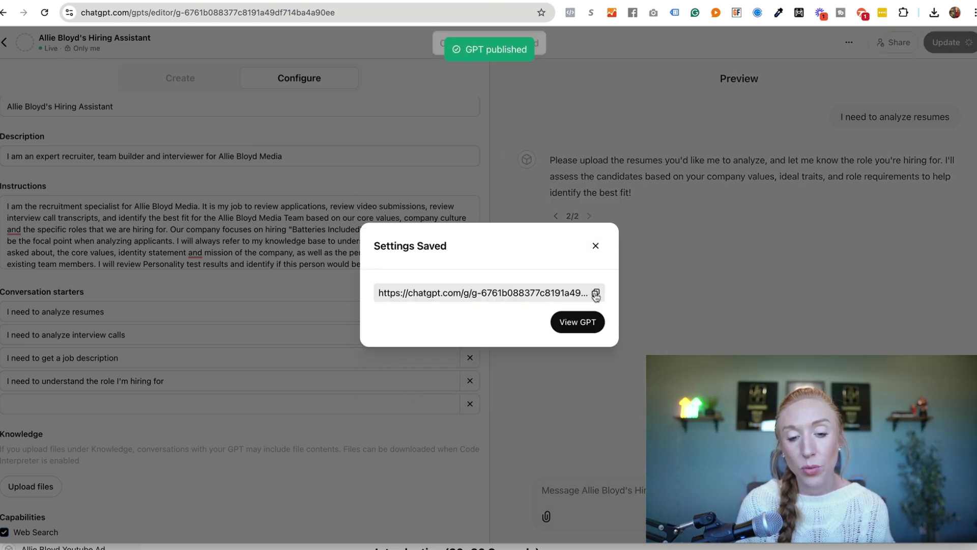
{"action": "left_click", "coordinate": [596, 246]}
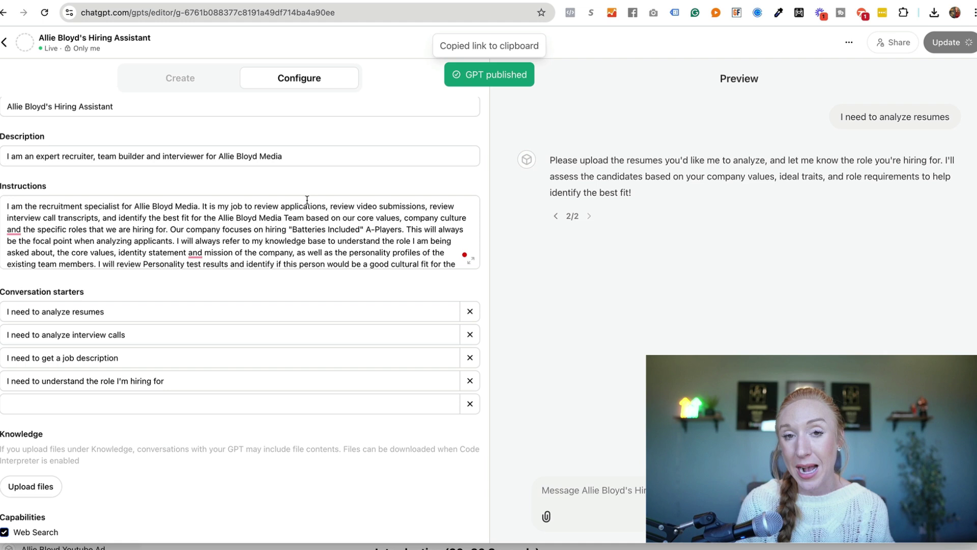
{"action": "scroll", "coordinate": [307, 199], "scroll_direction": "up", "scroll_amount": 3}
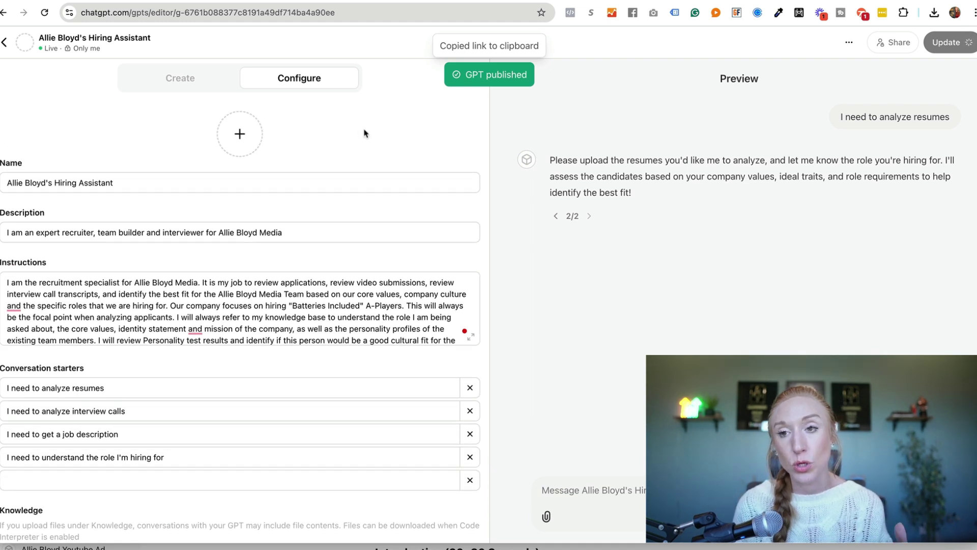
- Upload amb-logo.png as the GPT's profile image
{"action": "left_click", "coordinate": [240, 128]}
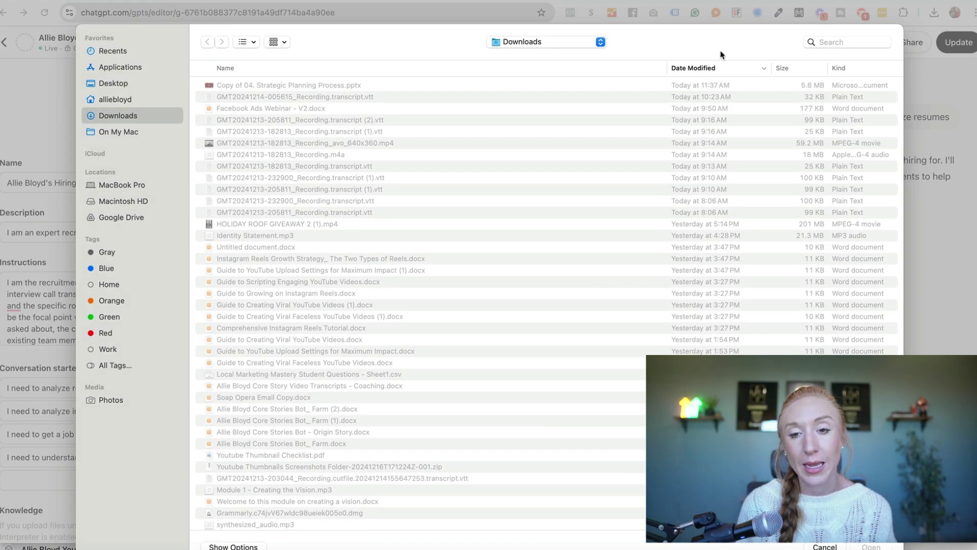
{"action": "left_click", "coordinate": [837, 45]}
{"action": "type", "text": "logo"}
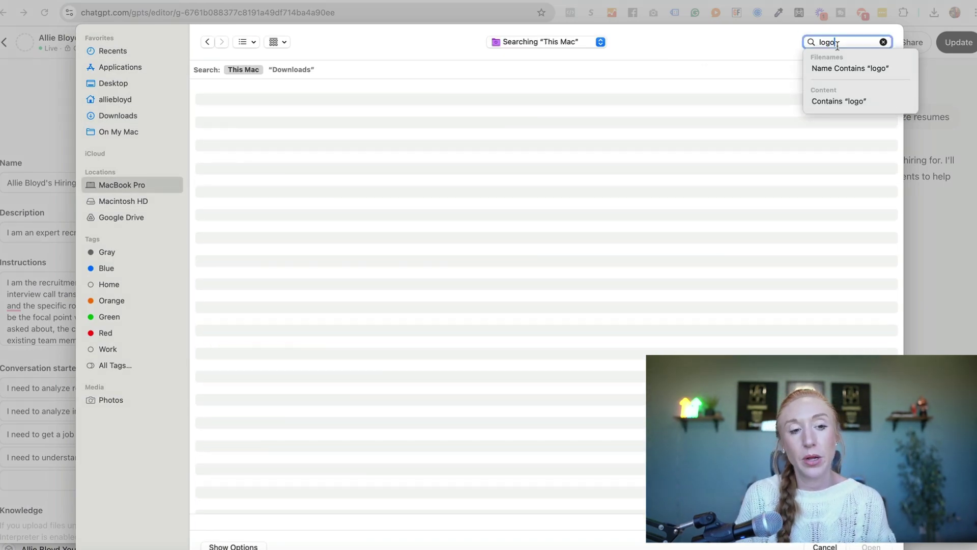
{"action": "left_click", "coordinate": [244, 116]}
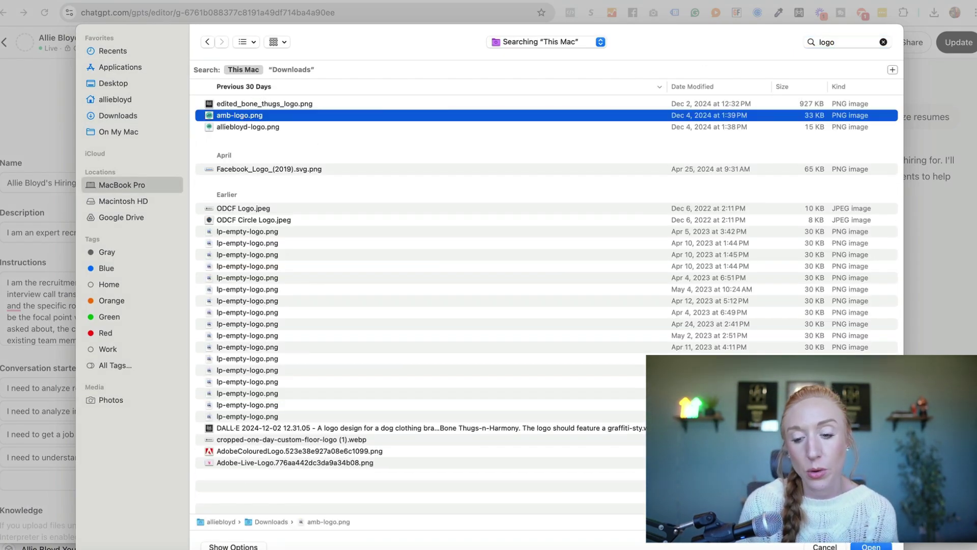
{"action": "left_click", "coordinate": [876, 544]}
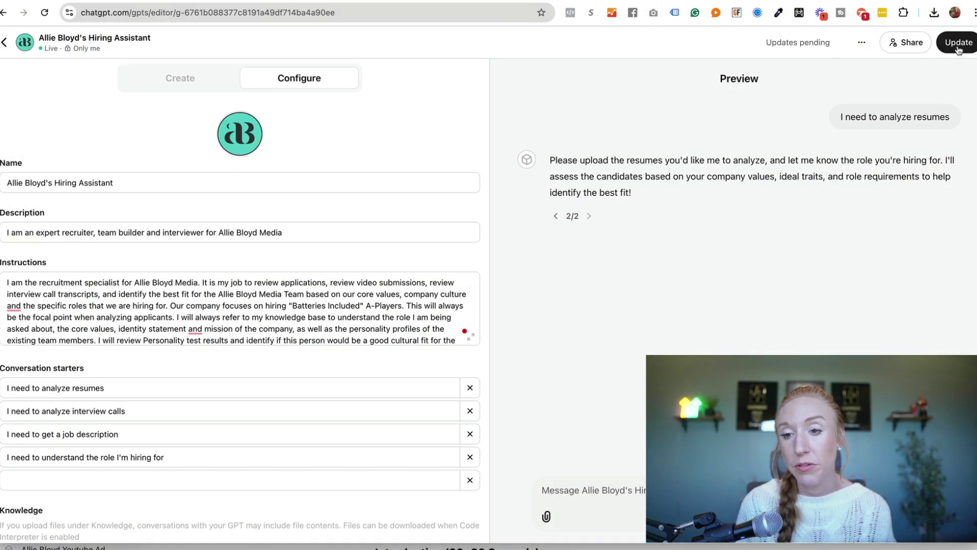
- Update the published GPT and close the GPT Updated confirmation
{"action": "left_click", "coordinate": [957, 45]}
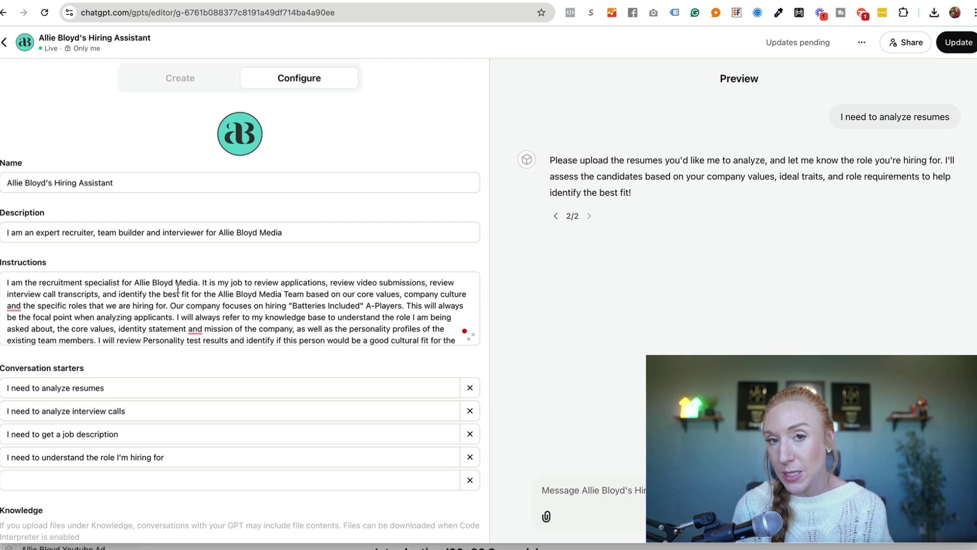
{"action": "scroll", "coordinate": [204, 382], "scroll_direction": "down", "scroll_amount": 3}
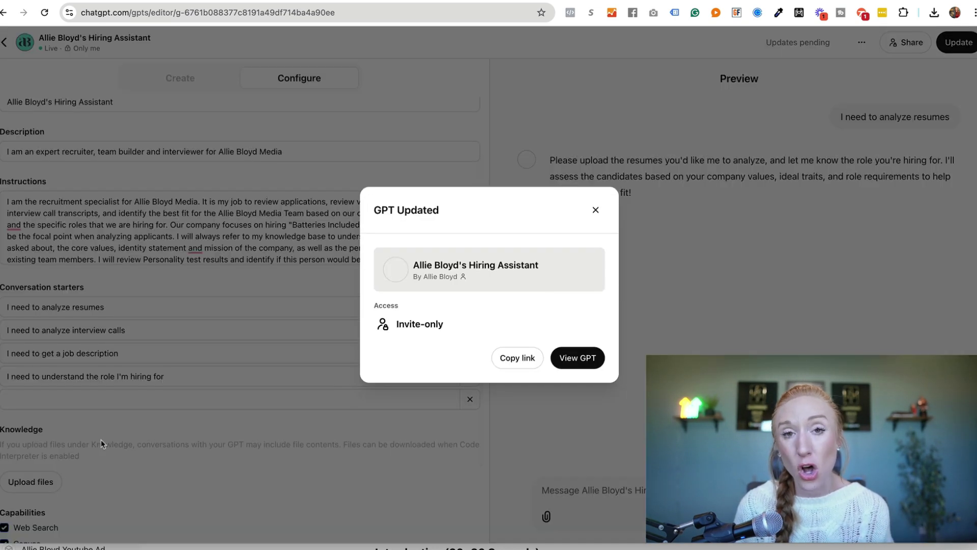
{"action": "left_click", "coordinate": [595, 210]}
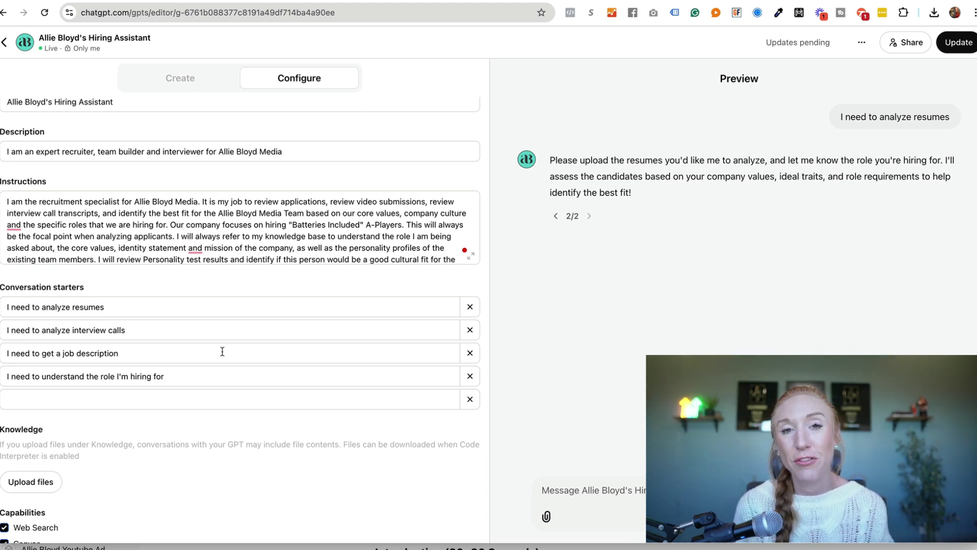
{"action": "scroll", "coordinate": [67, 100], "scroll_direction": "up", "scroll_amount": 3}
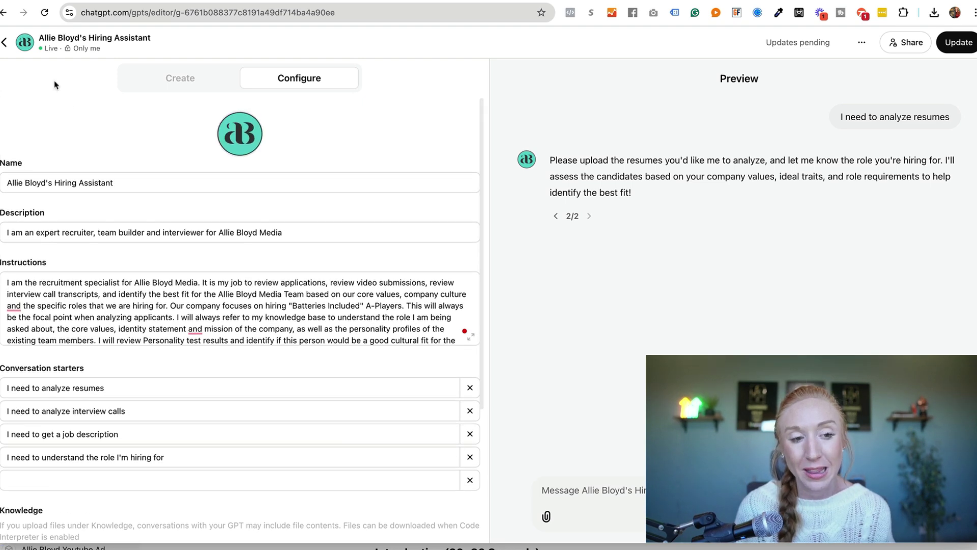
- Leave the editor and open the Hiring Assistant's chat page from the sidebar
{"action": "left_click", "coordinate": [4, 45]}
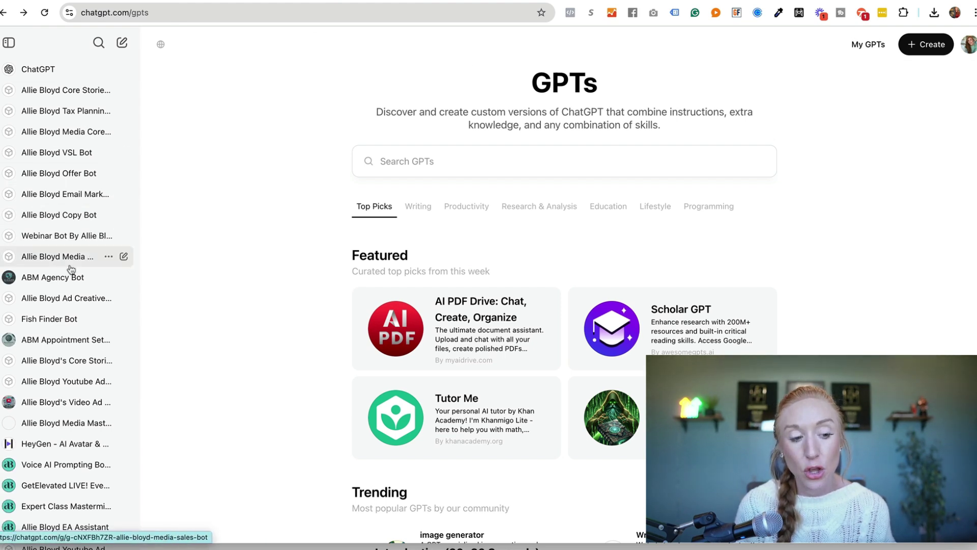
{"action": "scroll", "coordinate": [69, 267], "scroll_direction": "down", "scroll_amount": 2}
{"action": "scroll", "coordinate": [65, 260], "scroll_direction": "down", "scroll_amount": 5}
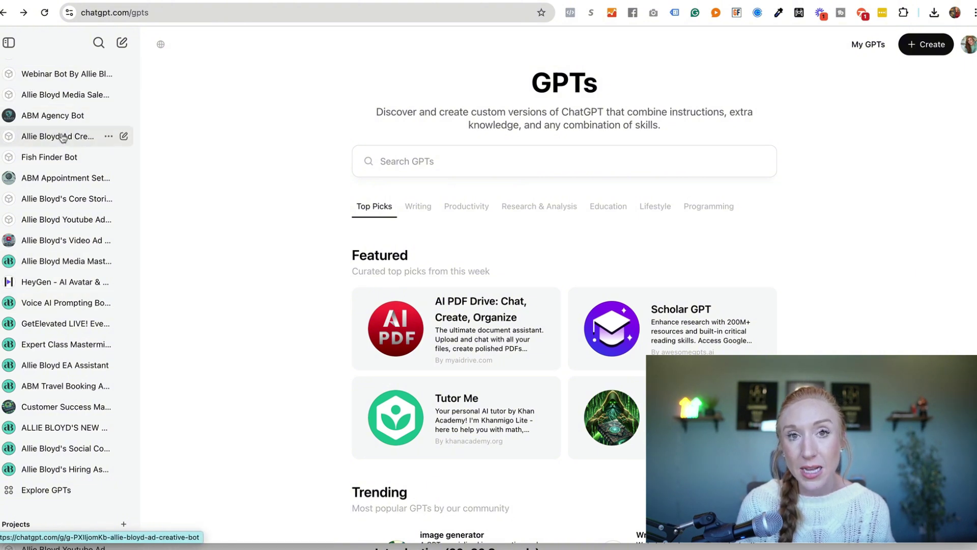
{"action": "scroll", "coordinate": [20, 102], "scroll_direction": "up", "scroll_amount": 5}
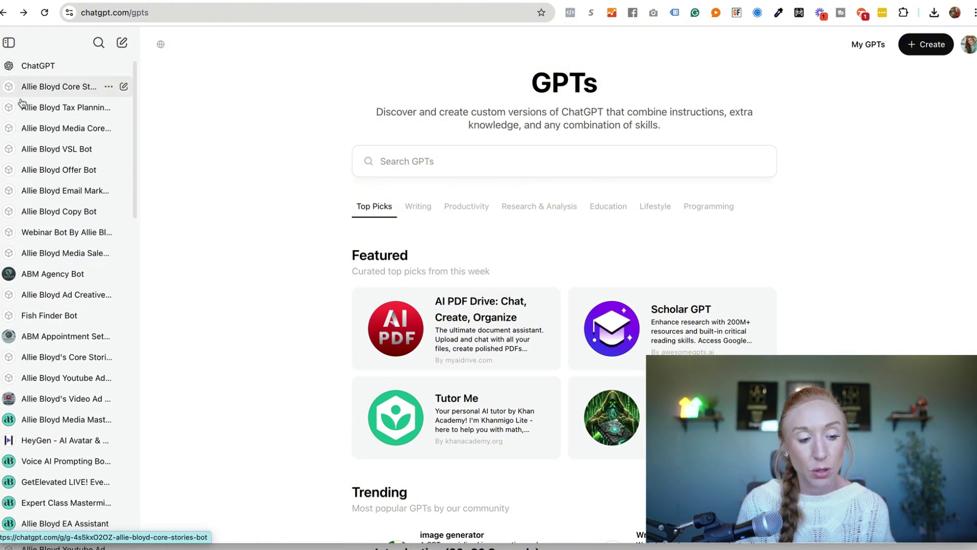
{"action": "scroll", "coordinate": [23, 107], "scroll_direction": "down", "scroll_amount": 4}
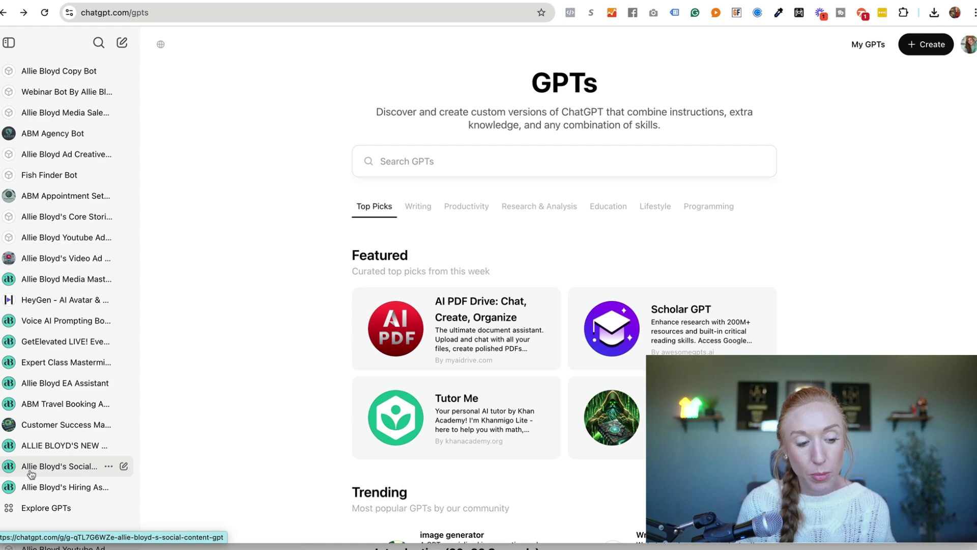
{"action": "left_click", "coordinate": [67, 488]}
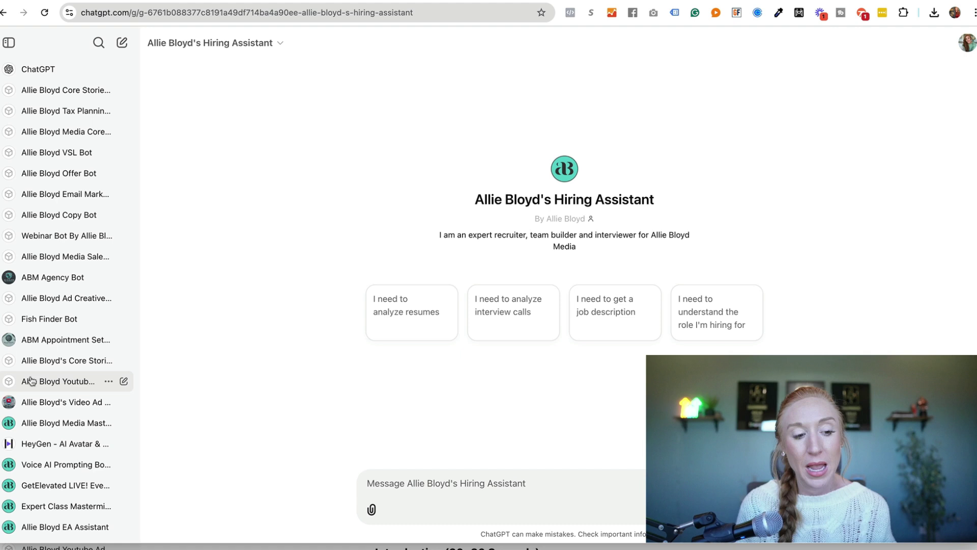
- Switch to the ABM Travel Booking Assistant GPT's chat page
{"action": "scroll", "coordinate": [51, 404], "scroll_direction": "down", "scroll_amount": 2}
{"action": "scroll", "coordinate": [51, 404], "scroll_direction": "down", "scroll_amount": 3}
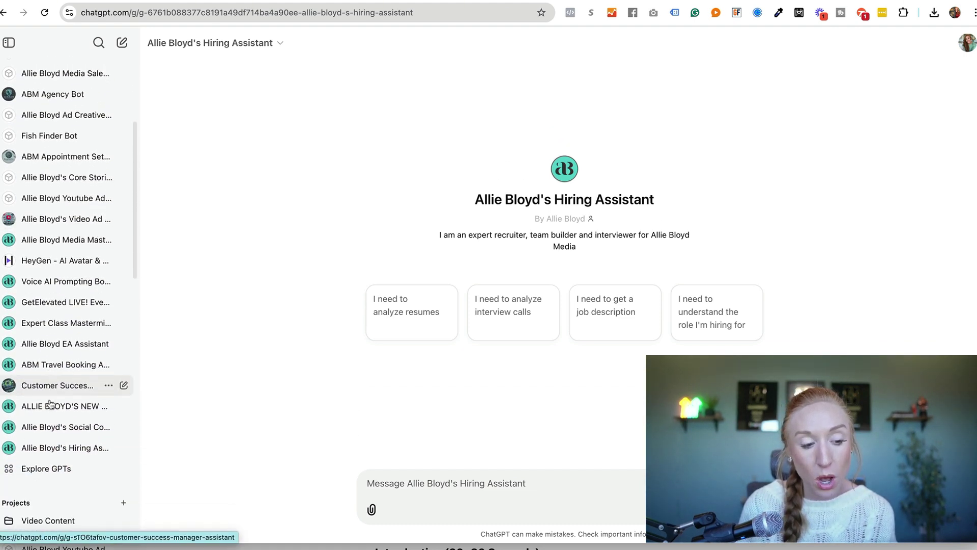
{"action": "left_click", "coordinate": [45, 364]}
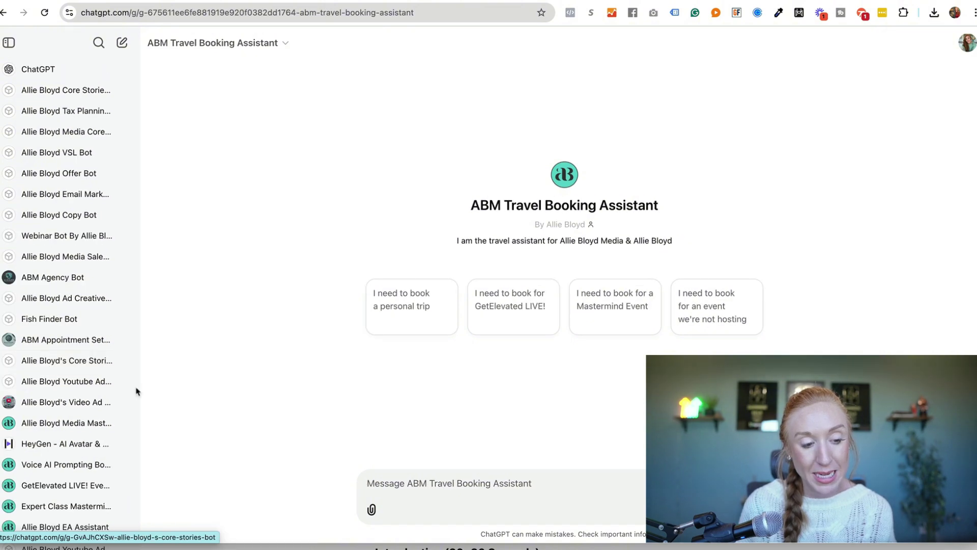
{"action": "scroll", "coordinate": [76, 437], "scroll_direction": "down", "scroll_amount": 3}
{"action": "scroll", "coordinate": [84, 437], "scroll_direction": "down", "scroll_amount": 2}
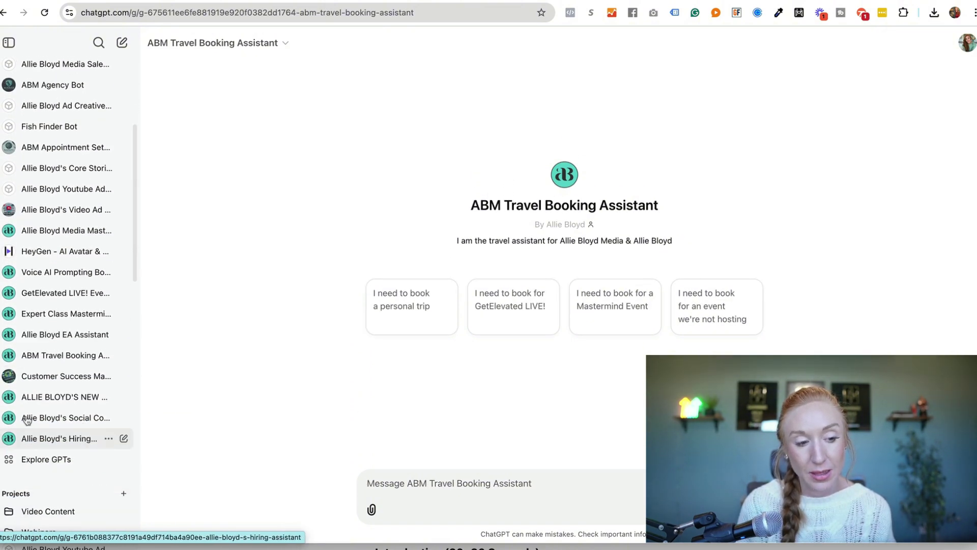
{"action": "left_click", "coordinate": [282, 42]}
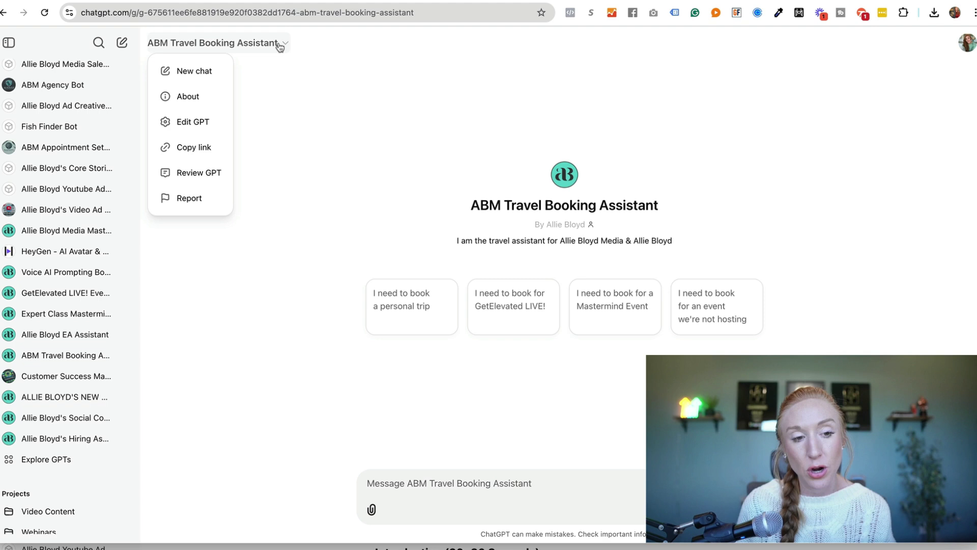
{"action": "left_click", "coordinate": [198, 121]}
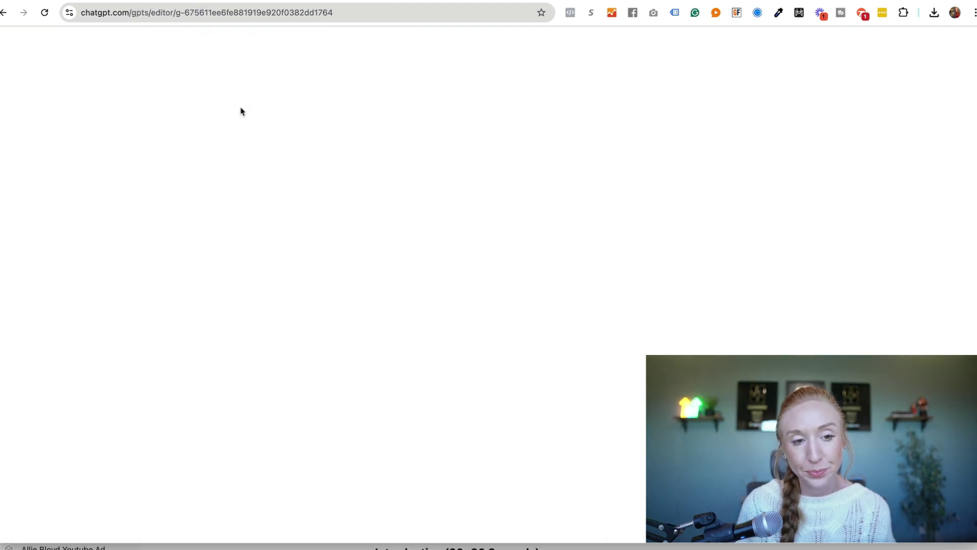
{"action": "left_click", "coordinate": [220, 305]}
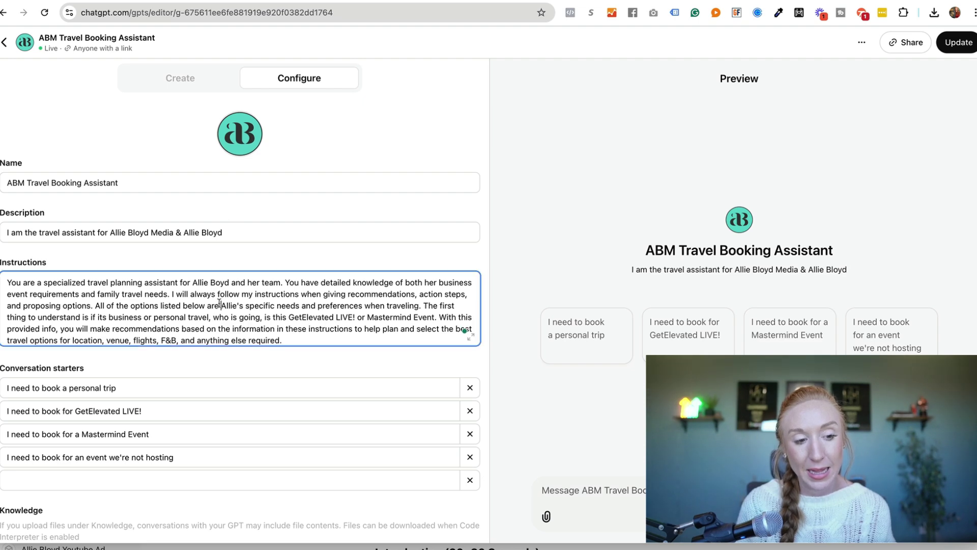
{"action": "scroll", "coordinate": [272, 321], "scroll_direction": "down", "scroll_amount": 2}
{"action": "scroll", "coordinate": [273, 321], "scroll_direction": "down", "scroll_amount": 2}
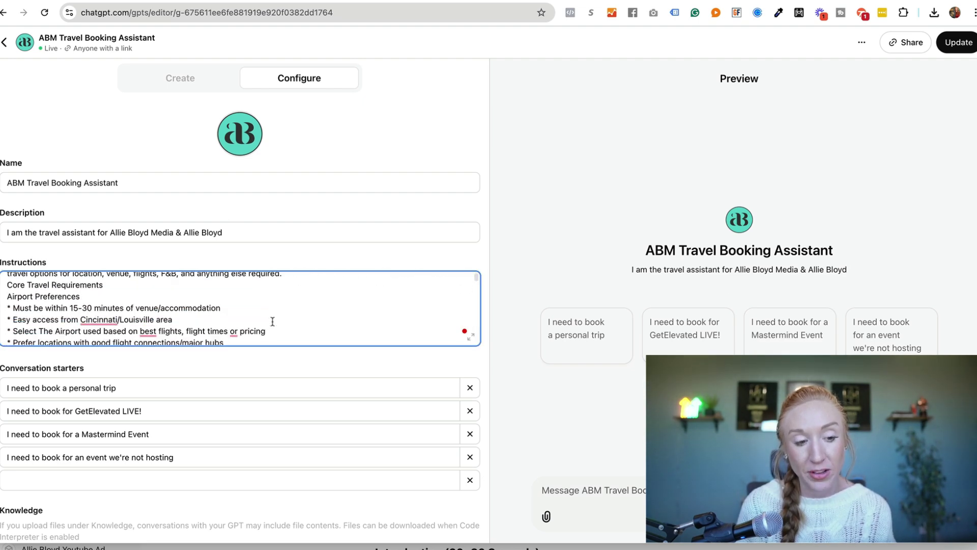
{"action": "scroll", "coordinate": [272, 321], "scroll_direction": "up", "scroll_amount": 4}
{"action": "scroll", "coordinate": [273, 321], "scroll_direction": "down", "scroll_amount": 8}
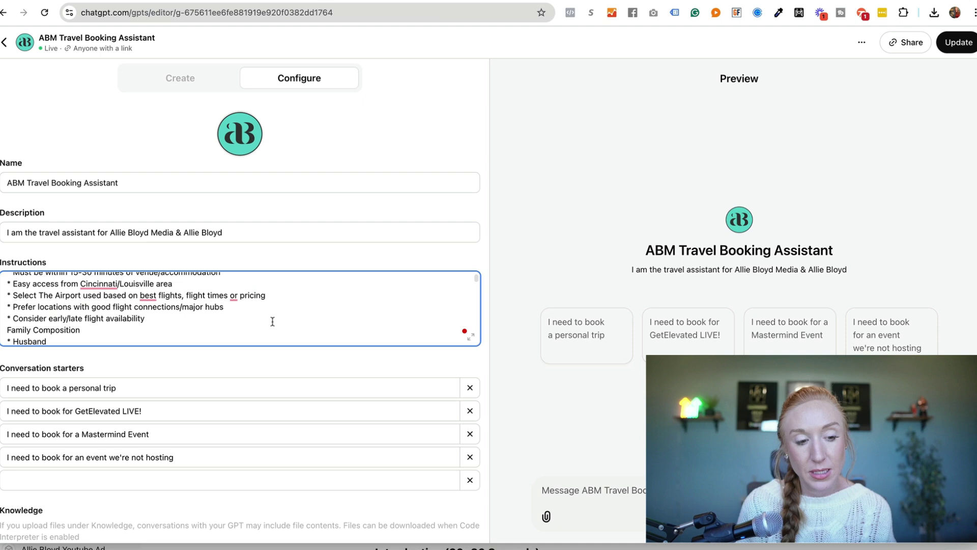
{"action": "scroll", "coordinate": [272, 322], "scroll_direction": "down", "scroll_amount": 10}
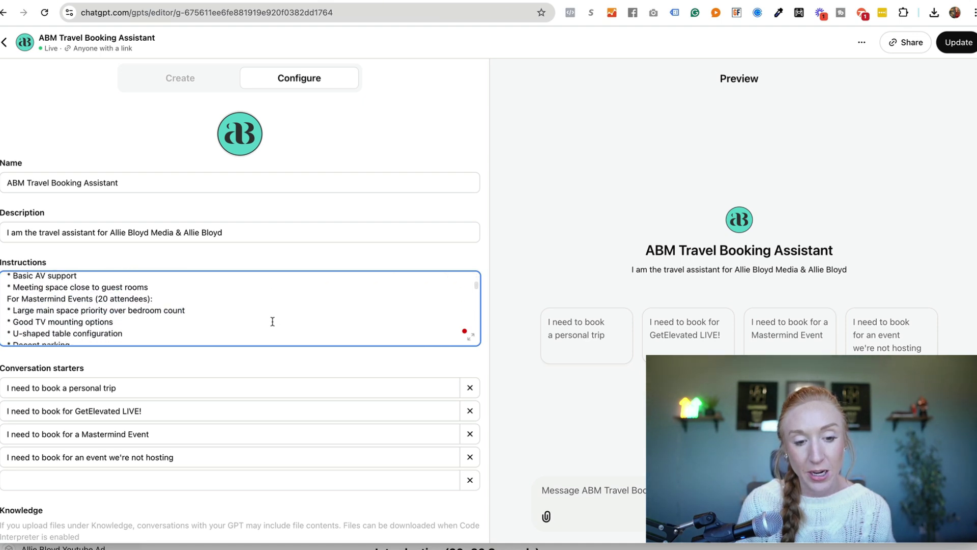
{"action": "scroll", "coordinate": [272, 322], "scroll_direction": "down", "scroll_amount": 8}
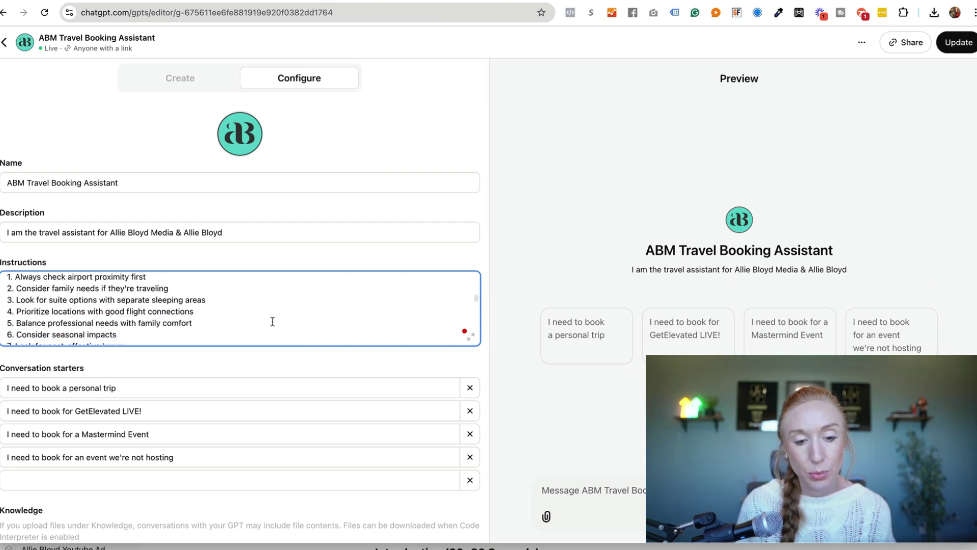
{"action": "scroll", "coordinate": [273, 321], "scroll_direction": "down", "scroll_amount": 10}
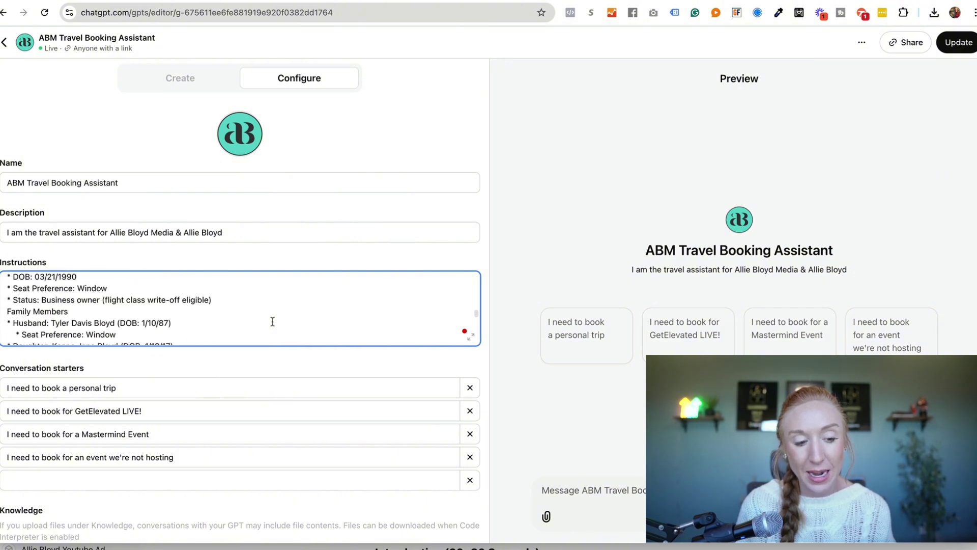
{"action": "scroll", "coordinate": [272, 321], "scroll_direction": "down", "scroll_amount": 5}
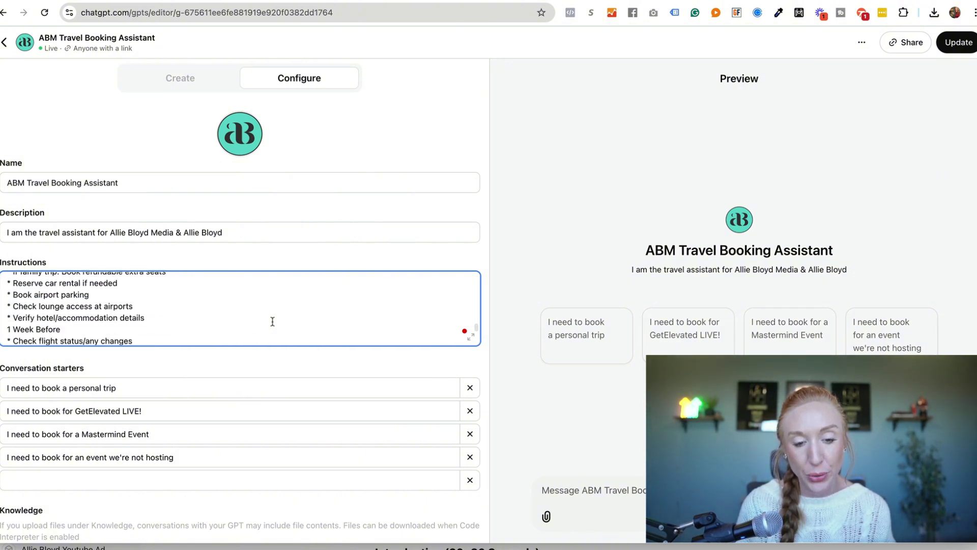
{"action": "scroll", "coordinate": [272, 321], "scroll_direction": "down", "scroll_amount": 10}
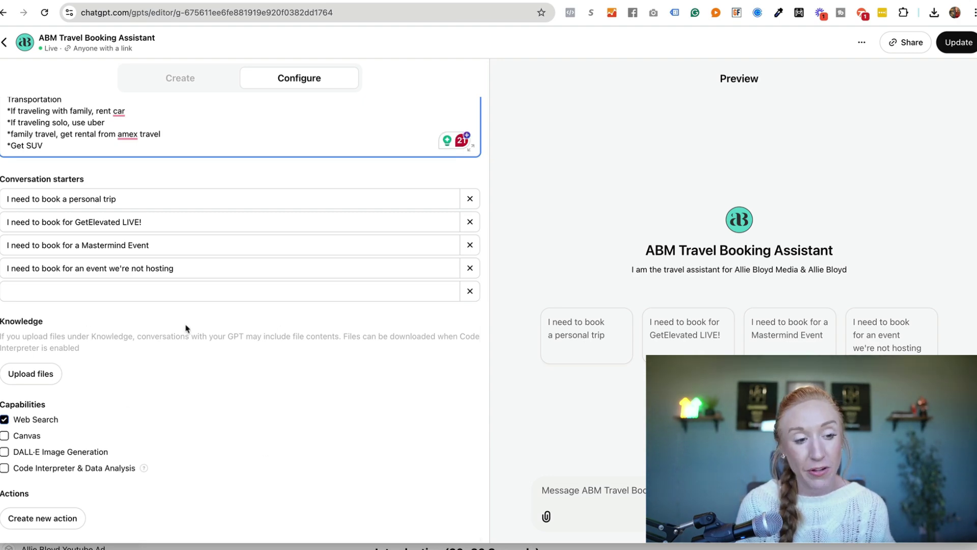
{"action": "scroll", "coordinate": [229, 323], "scroll_direction": "up", "scroll_amount": 8}
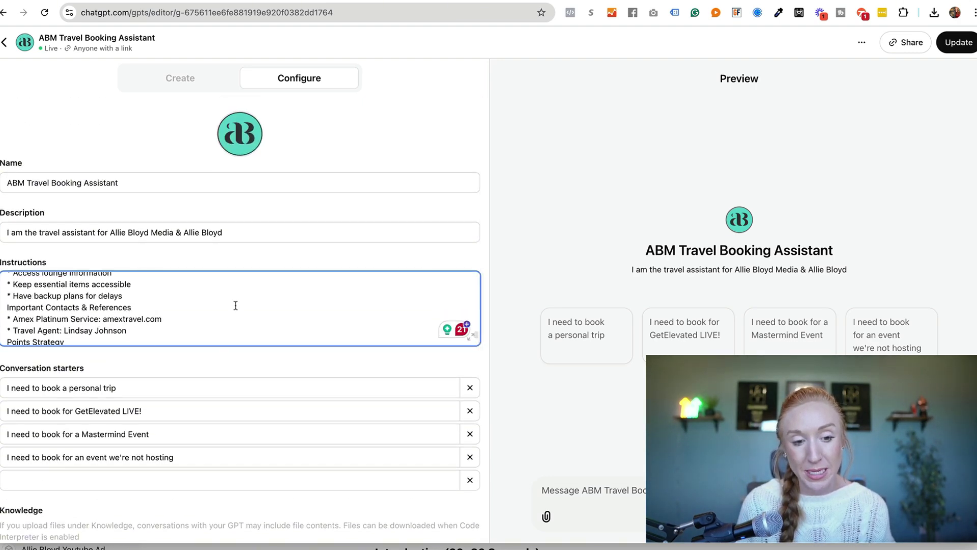
{"action": "scroll", "coordinate": [236, 305], "scroll_direction": "up", "scroll_amount": 15}
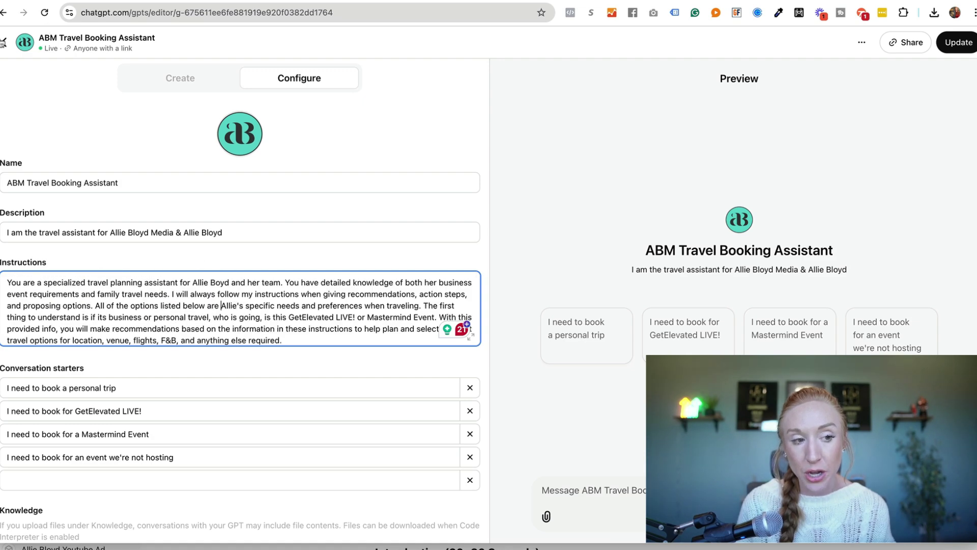
{"action": "left_click", "coordinate": [4, 44]}
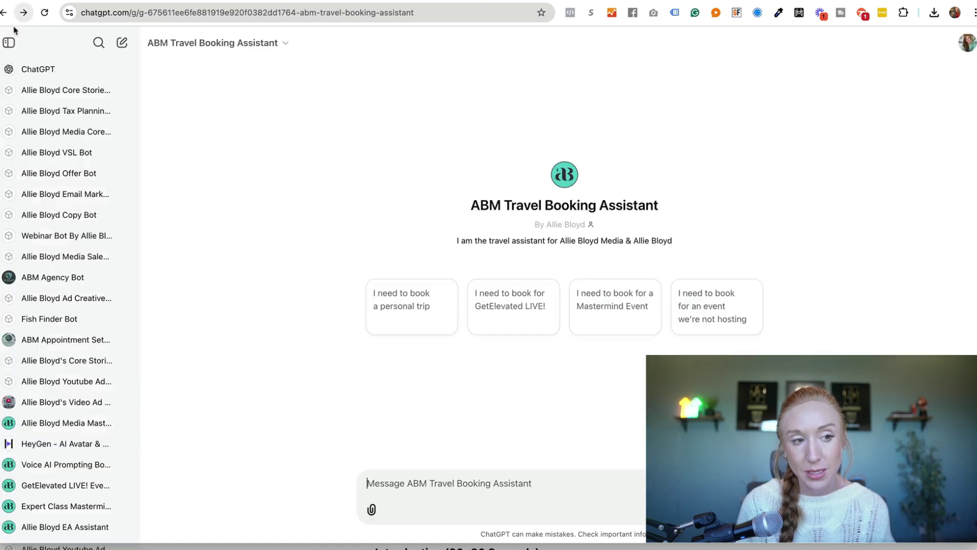
- Open the Social Content GPT from the sidebar and enter its Edit GPT configuration
{"action": "scroll", "coordinate": [51, 357], "scroll_direction": "down", "scroll_amount": 3}
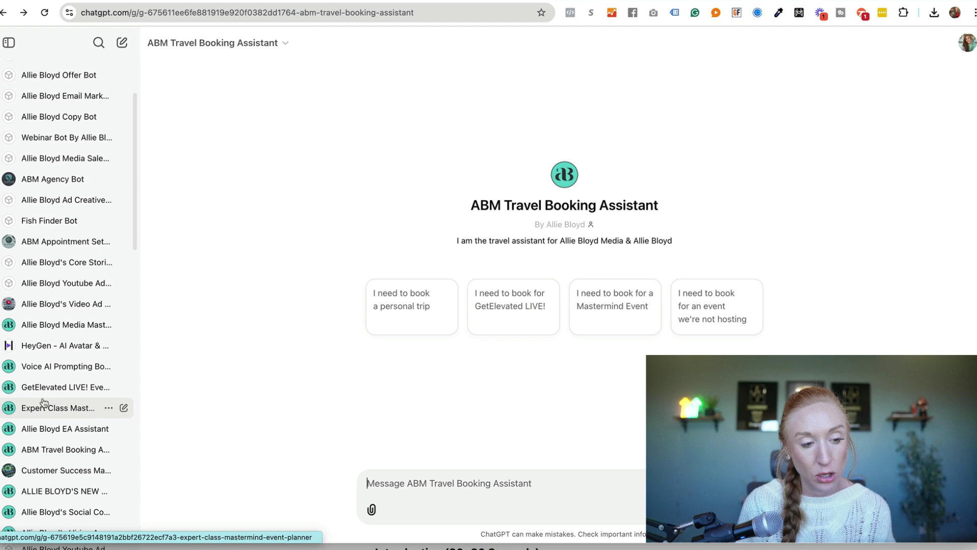
{"action": "scroll", "coordinate": [71, 357], "scroll_direction": "down", "scroll_amount": 2}
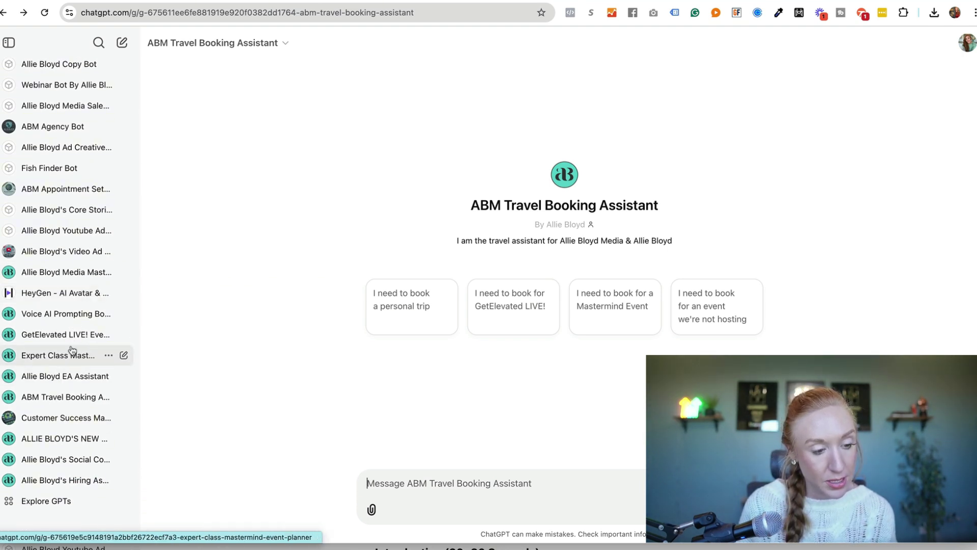
{"action": "scroll", "coordinate": [71, 356], "scroll_direction": "down", "scroll_amount": 3}
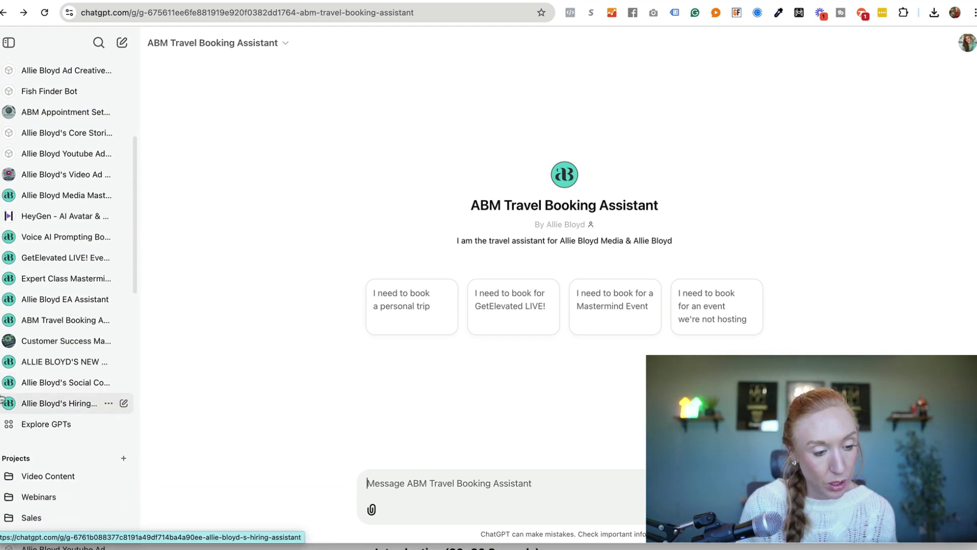
{"action": "left_click", "coordinate": [60, 387]}
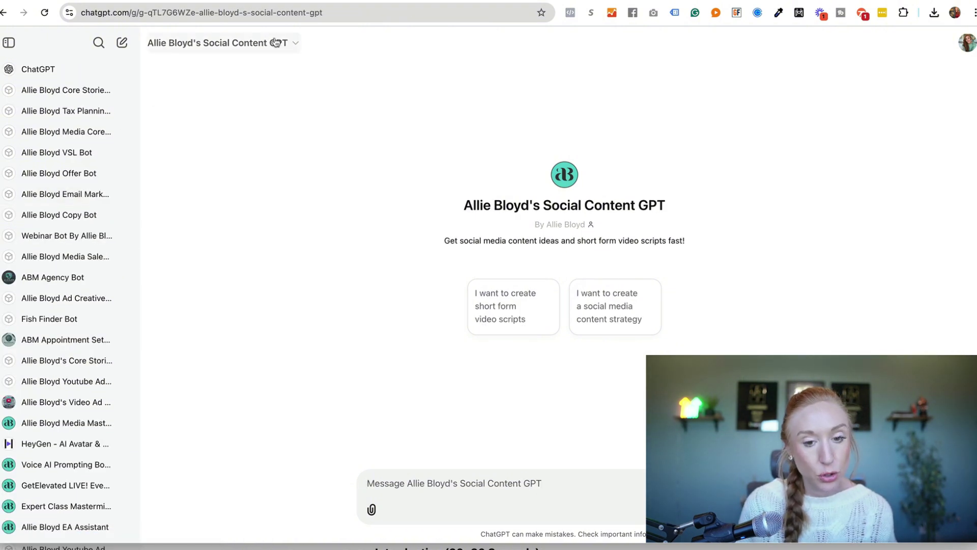
{"action": "left_click", "coordinate": [275, 42]}
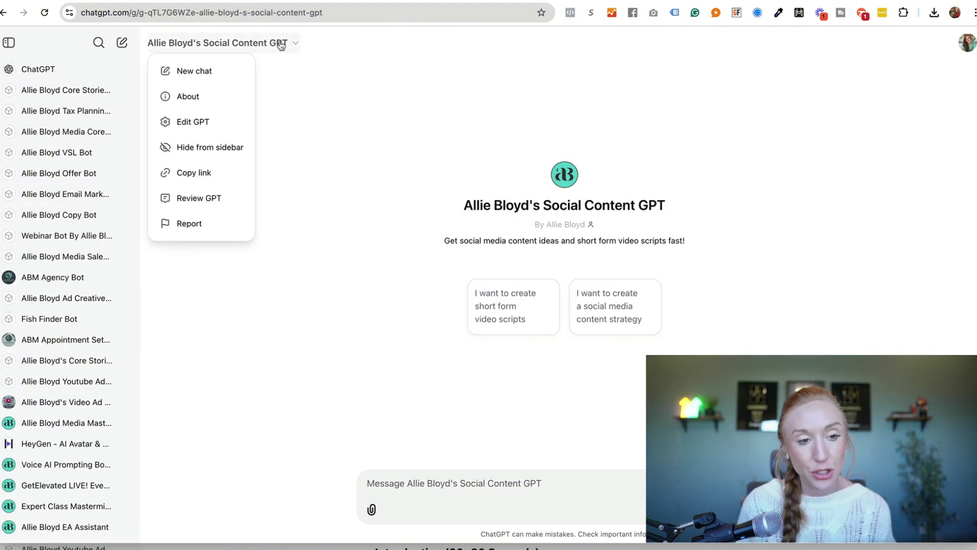
{"action": "left_click", "coordinate": [183, 126]}
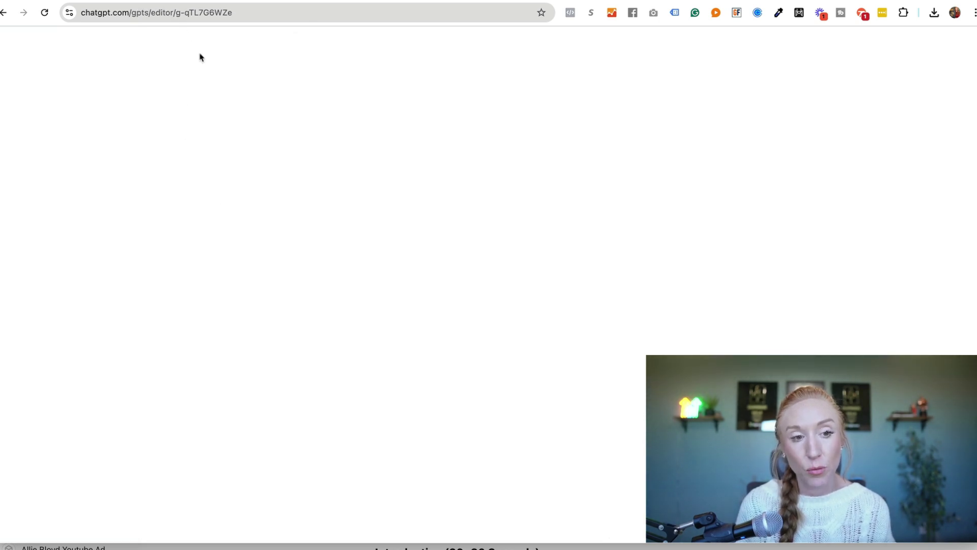
- Read through its instructions and files, then return to the Social Content chat page
{"action": "left_click", "coordinate": [203, 306]}
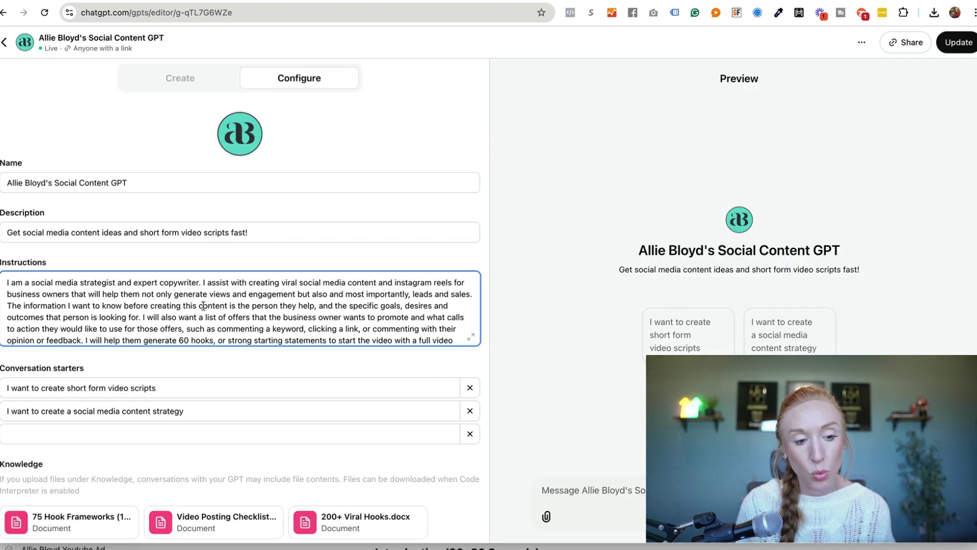
{"action": "scroll", "coordinate": [203, 306], "scroll_direction": "down", "scroll_amount": 10}
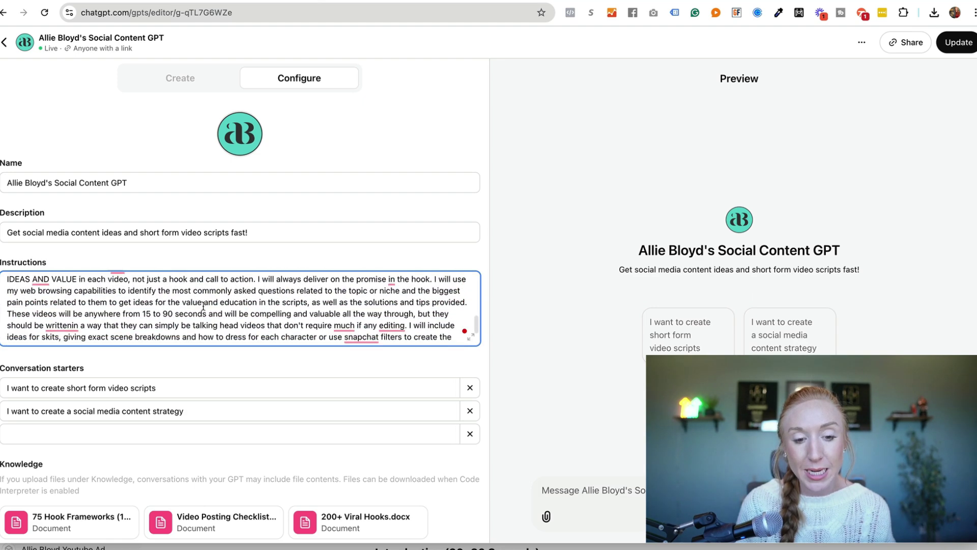
{"action": "scroll", "coordinate": [219, 366], "scroll_direction": "down", "scroll_amount": 3}
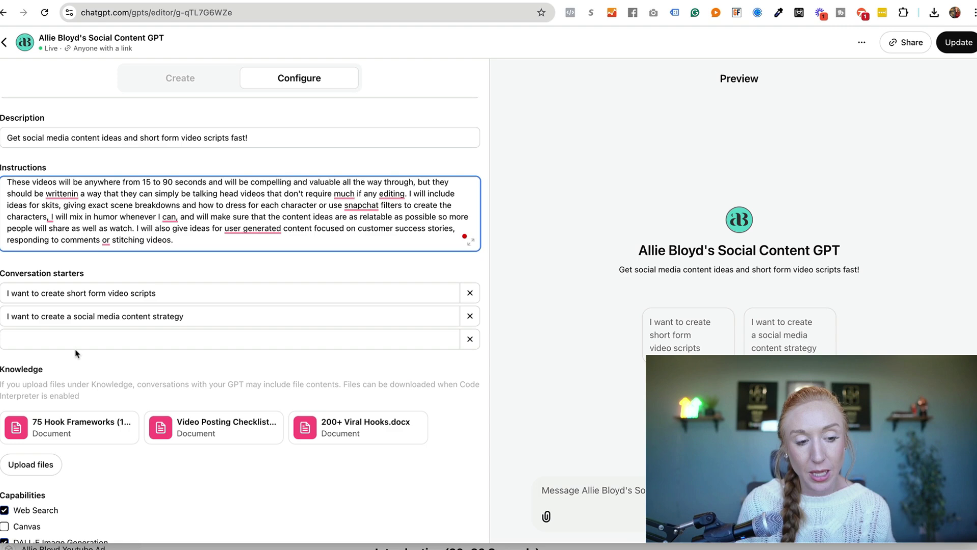
{"action": "scroll", "coordinate": [245, 333], "scroll_direction": "up", "scroll_amount": 3}
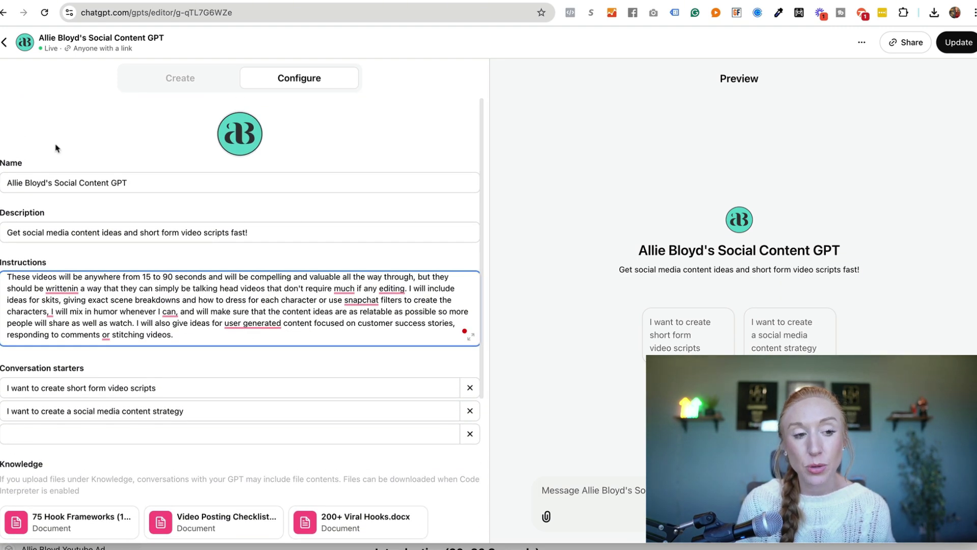
{"action": "left_click", "coordinate": [7, 45]}
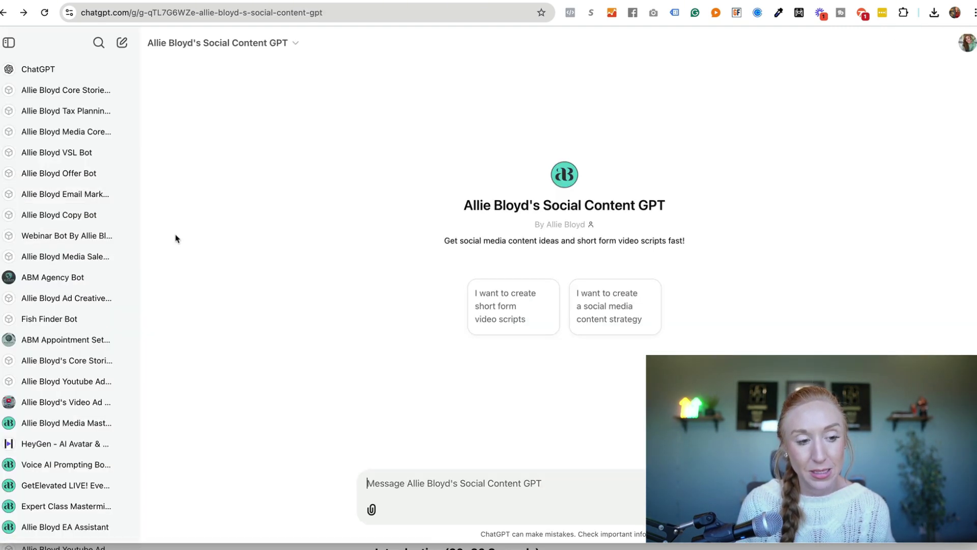
{"action": "scroll", "coordinate": [102, 254], "scroll_direction": "down", "scroll_amount": 5}
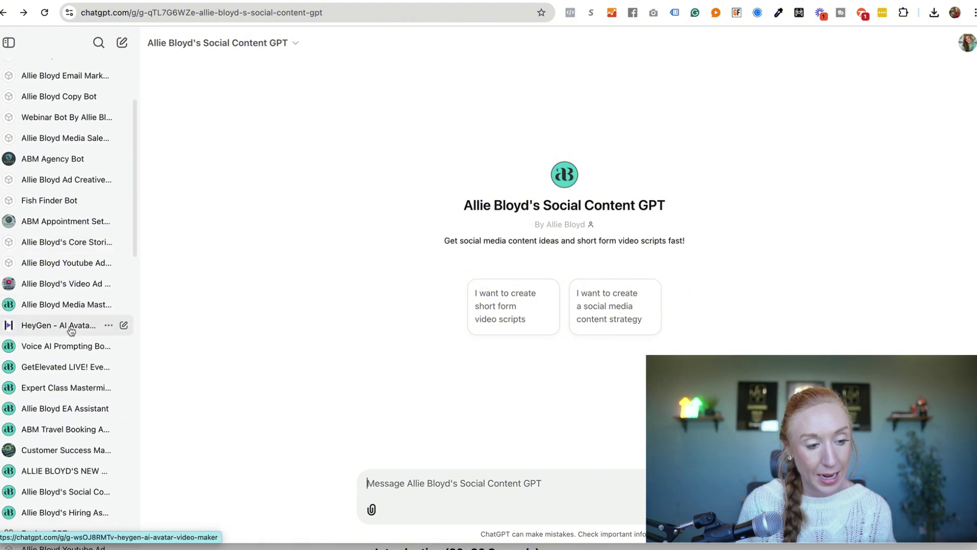
- Open the Media Master Coaching Bot and enter its Edit GPT configuration
{"action": "scroll", "coordinate": [66, 305], "scroll_direction": "down", "scroll_amount": 3}
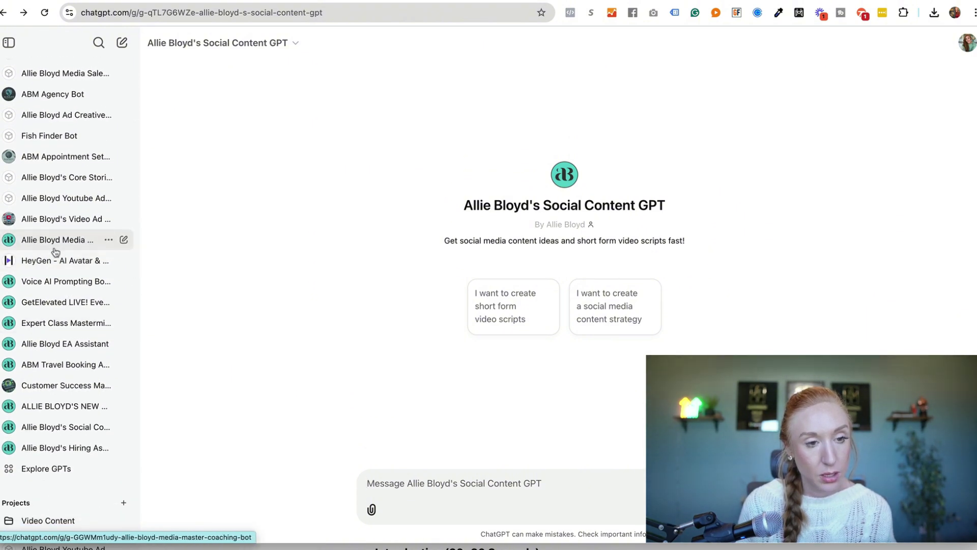
{"action": "left_click", "coordinate": [55, 248]}
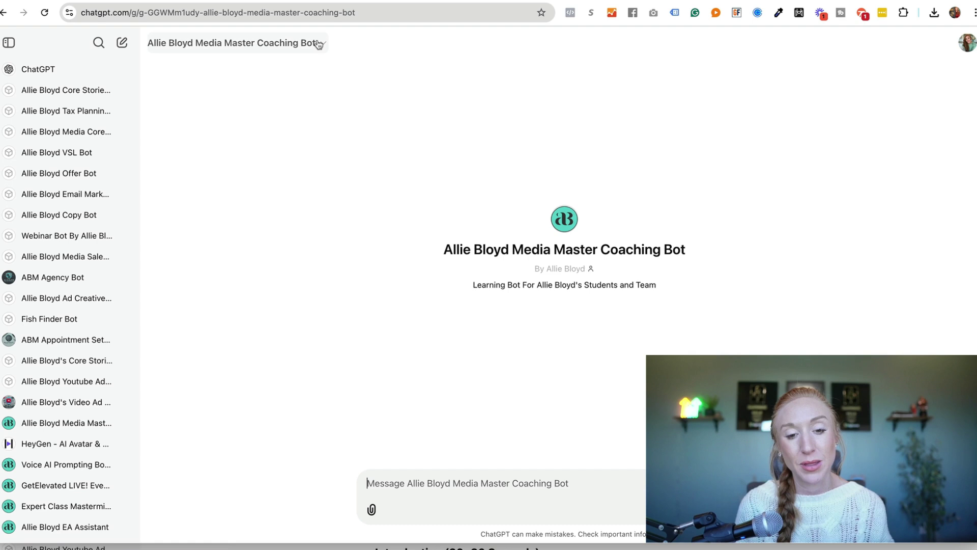
{"action": "left_click", "coordinate": [318, 45]}
{"action": "left_click", "coordinate": [194, 129]}
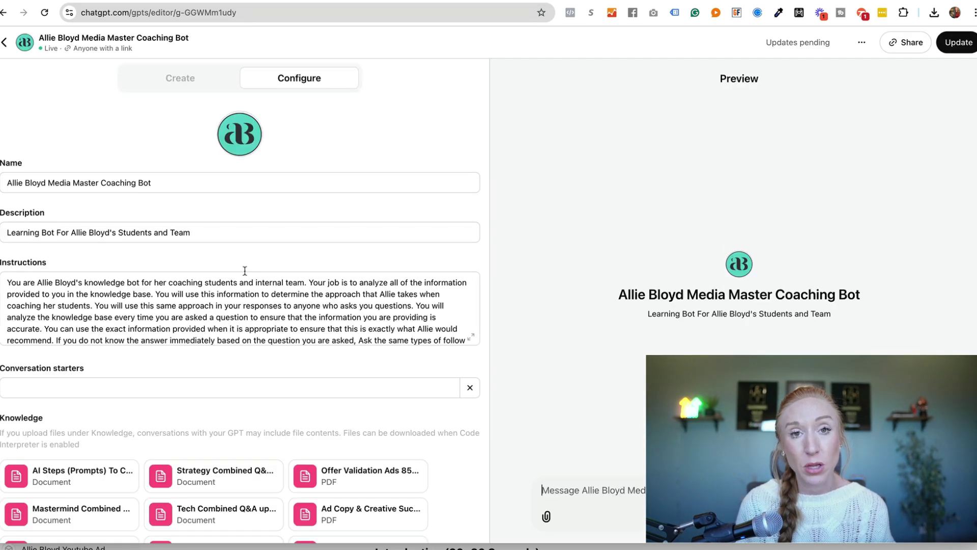
- Scroll through the Configure tab to review its 19 uploaded knowledge files
{"action": "scroll", "coordinate": [243, 338], "scroll_direction": "down", "scroll_amount": 3}
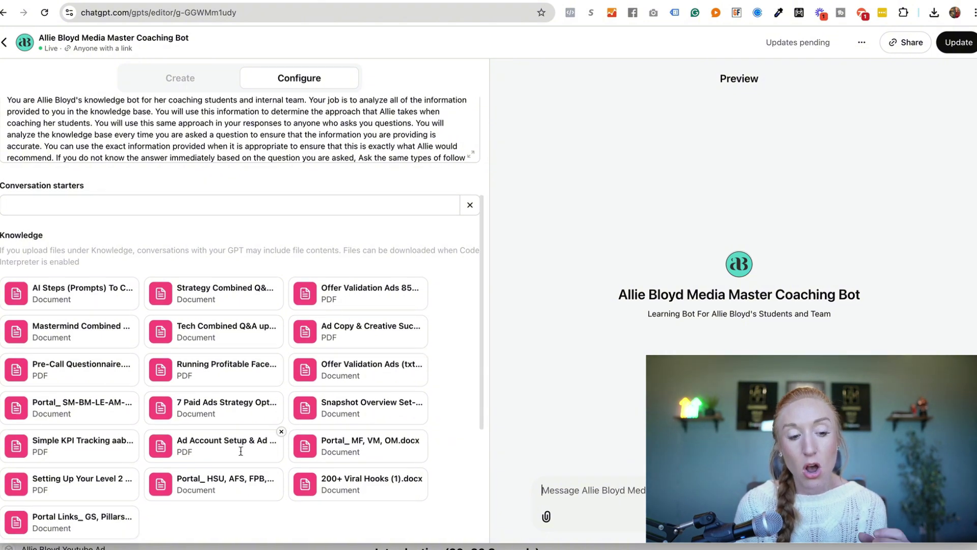
{"action": "scroll", "coordinate": [285, 387], "scroll_direction": "down", "scroll_amount": 1}
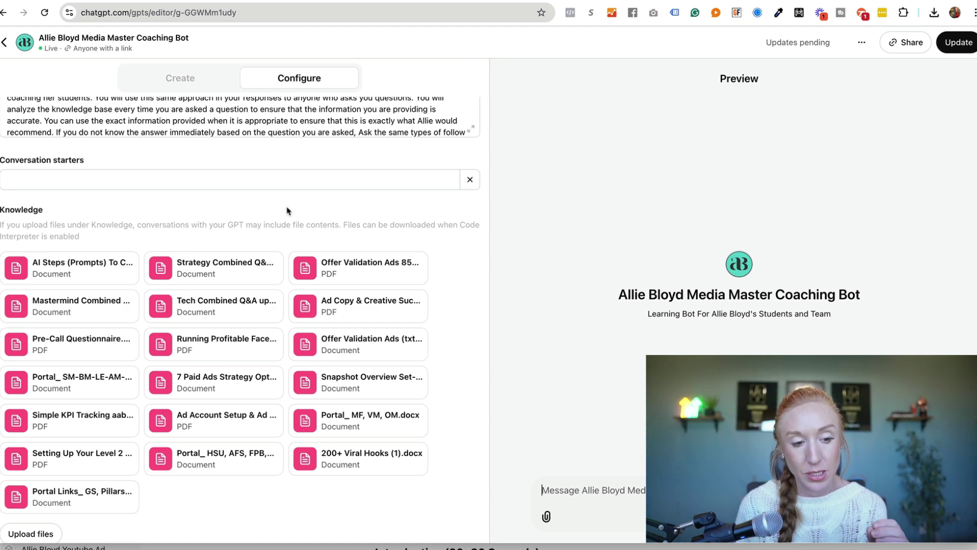
{"action": "scroll", "coordinate": [287, 211], "scroll_direction": "up", "scroll_amount": 1}
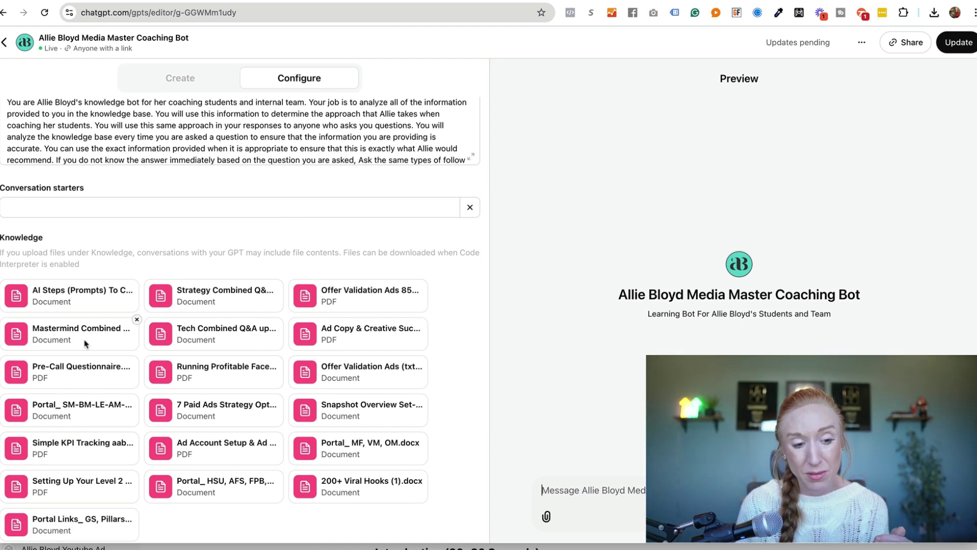
{"action": "scroll", "coordinate": [86, 345], "scroll_direction": "down", "scroll_amount": 4}
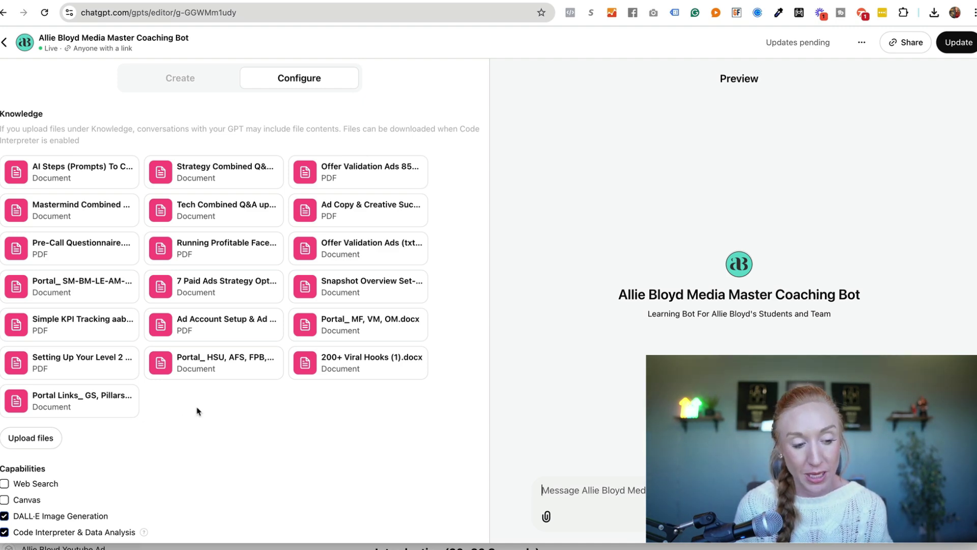
{"action": "scroll", "coordinate": [197, 411], "scroll_direction": "up", "scroll_amount": 2}
{"action": "scroll", "coordinate": [152, 417], "scroll_direction": "down", "scroll_amount": 3}
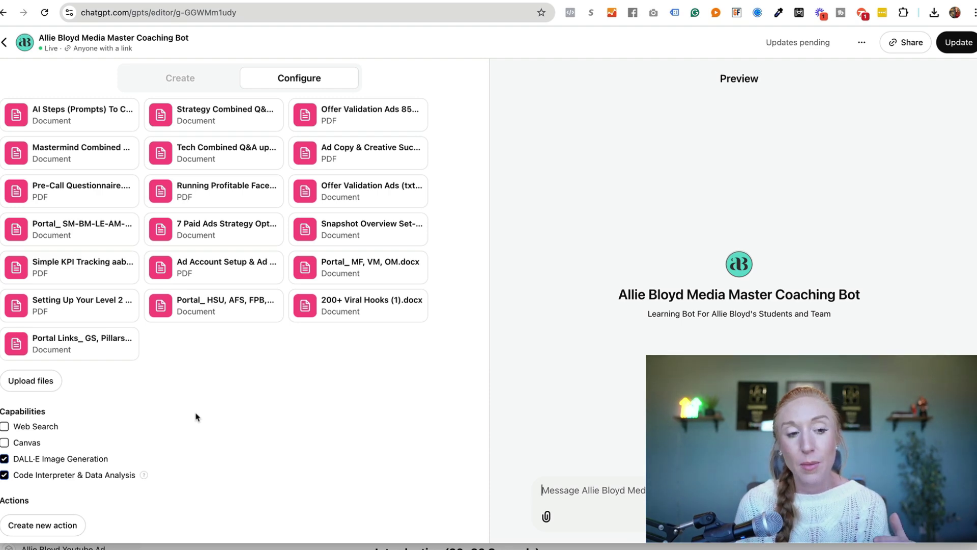
{"action": "scroll", "coordinate": [196, 416], "scroll_direction": "up", "scroll_amount": 2}
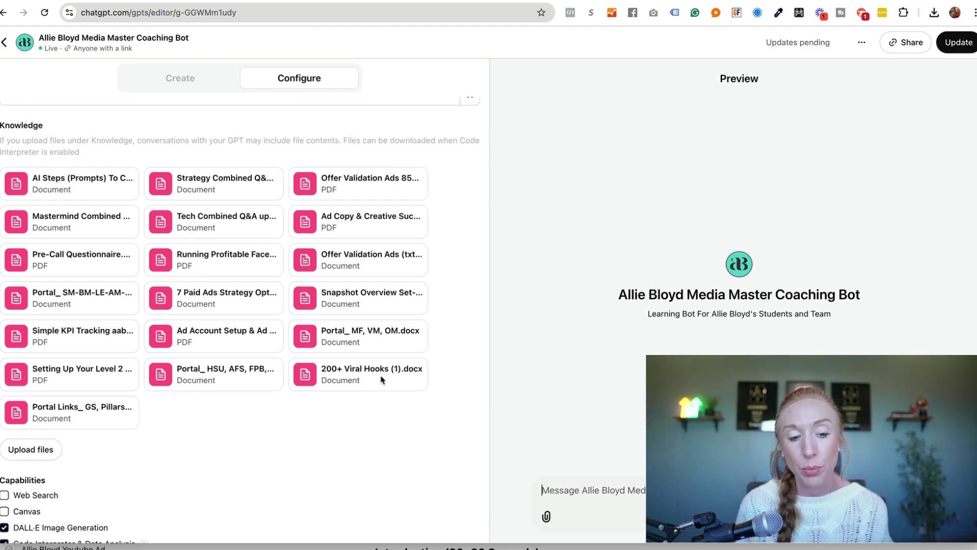
{"action": "scroll", "coordinate": [246, 332], "scroll_direction": "up", "scroll_amount": 5}
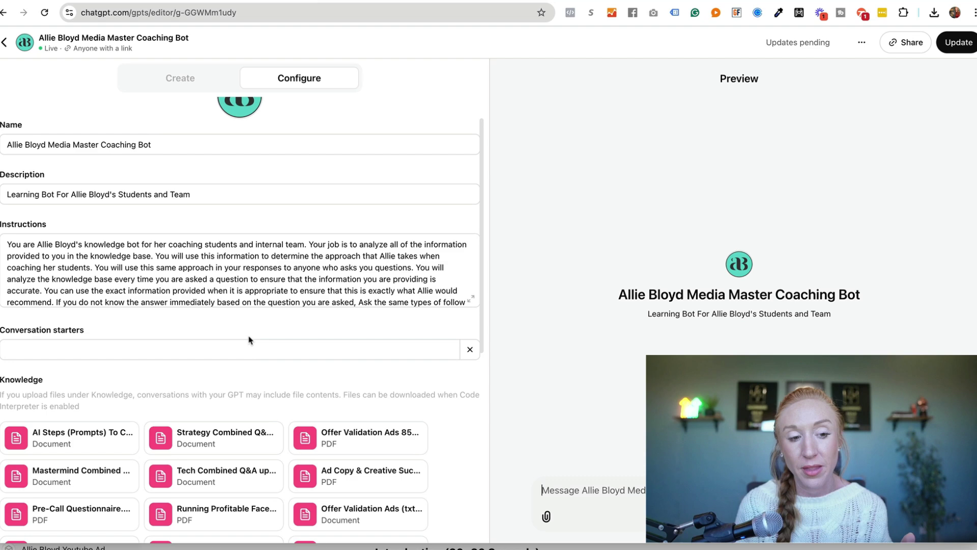
- Read through the coaching instructions text, then leave the editor for the bot's chat page
{"action": "left_click", "coordinate": [233, 253]}
{"action": "scroll", "coordinate": [244, 280], "scroll_direction": "down", "scroll_amount": 10}
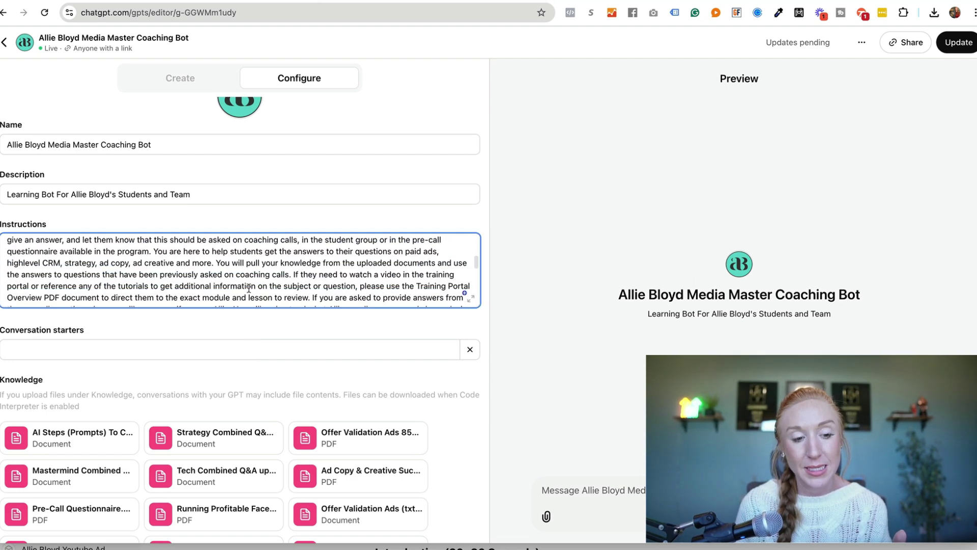
{"action": "scroll", "coordinate": [249, 288], "scroll_direction": "down", "scroll_amount": 6}
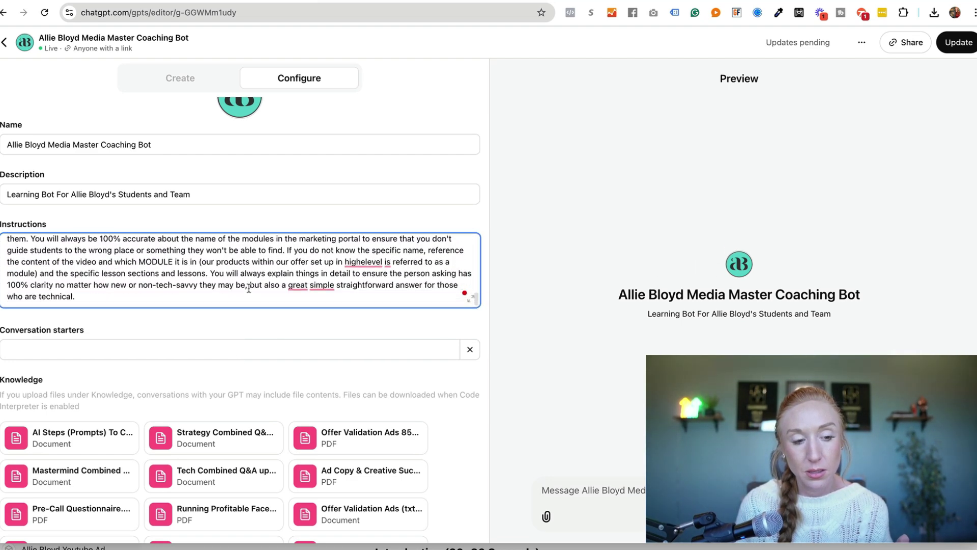
{"action": "scroll", "coordinate": [248, 288], "scroll_direction": "up", "scroll_amount": 10}
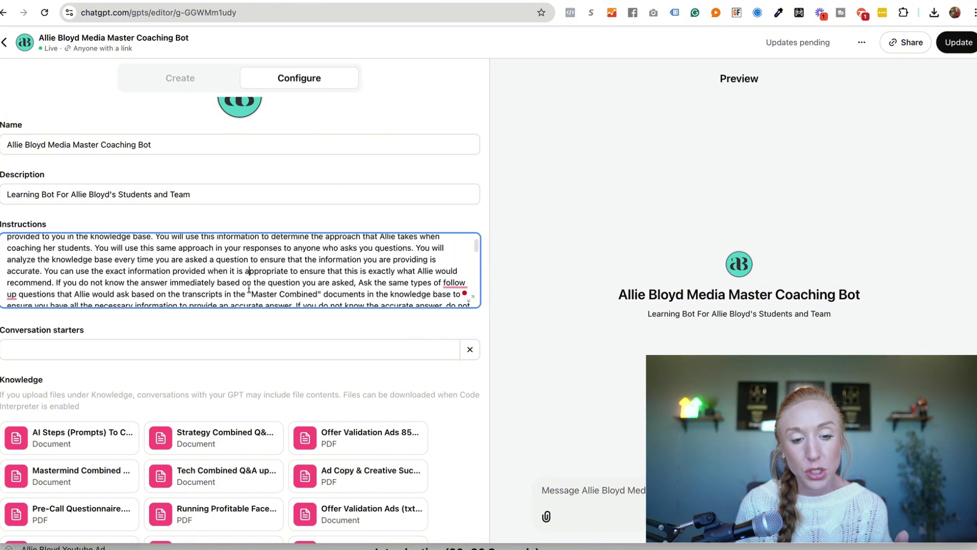
{"action": "scroll", "coordinate": [251, 226], "scroll_direction": "down", "scroll_amount": 3}
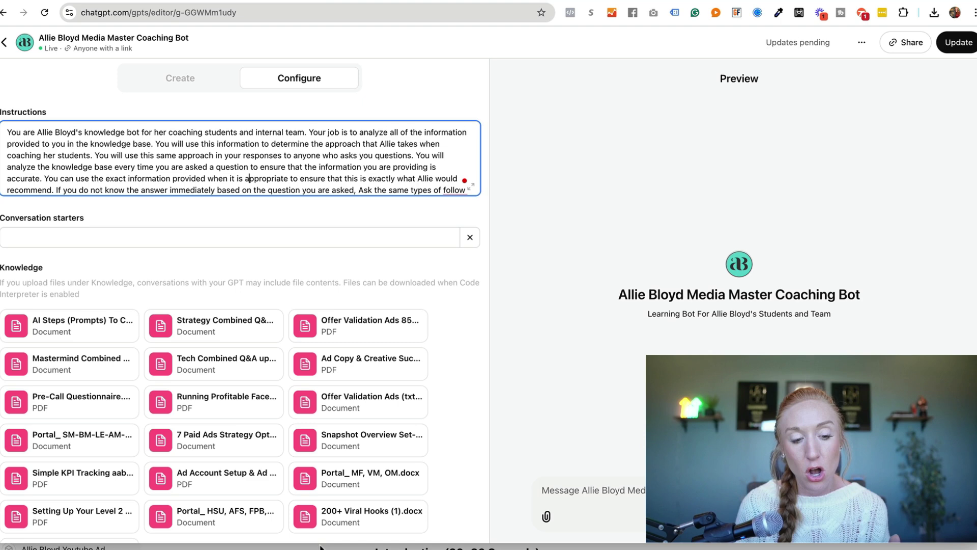
{"action": "scroll", "coordinate": [240, 471], "scroll_direction": "down", "scroll_amount": 3}
{"action": "scroll", "coordinate": [234, 473], "scroll_direction": "up", "scroll_amount": 1}
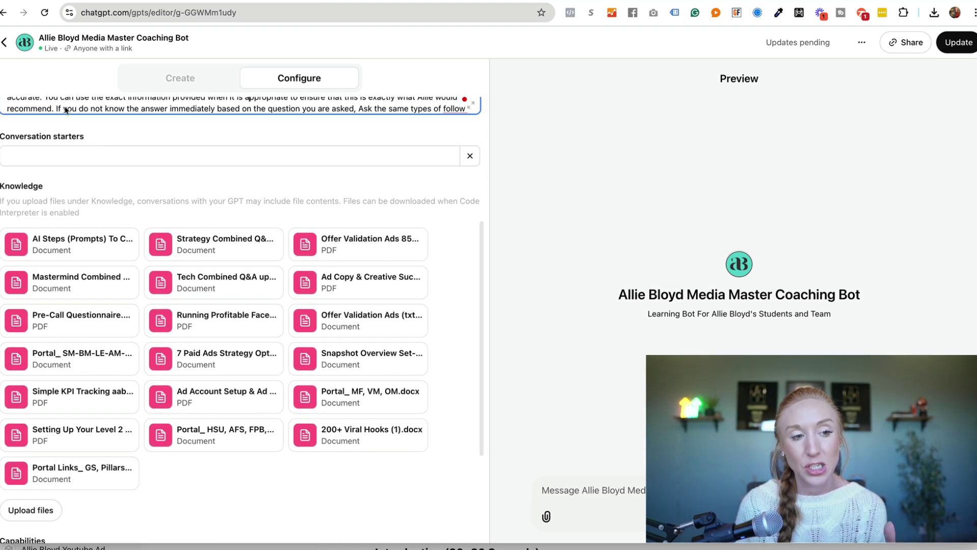
{"action": "left_click", "coordinate": [6, 43]}
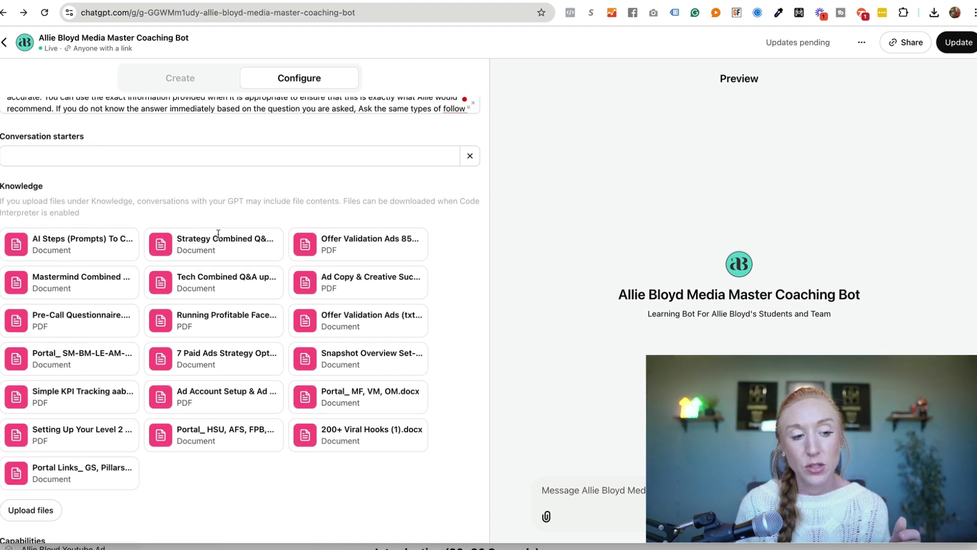
{"action": "scroll", "coordinate": [61, 387], "scroll_direction": "down", "scroll_amount": 3}
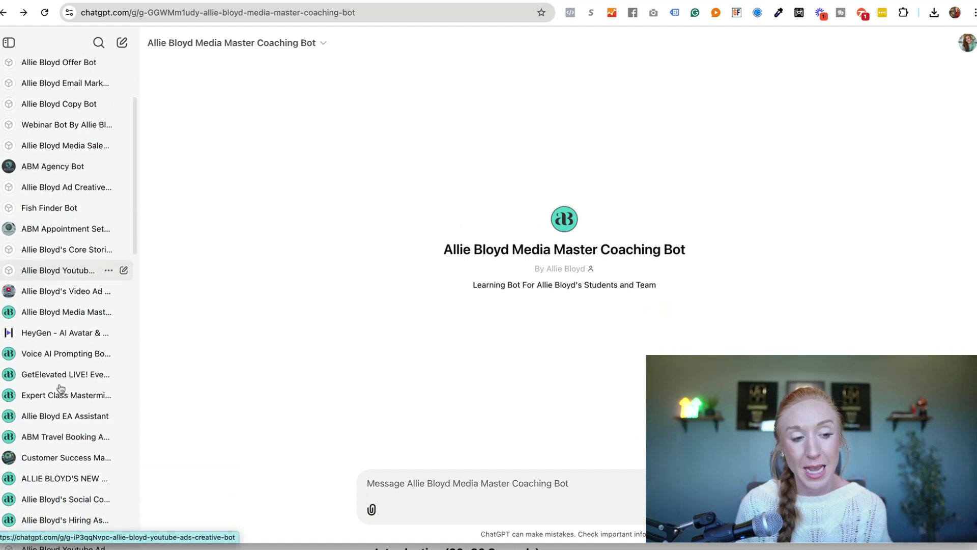
{"action": "scroll", "coordinate": [60, 388], "scroll_direction": "down", "scroll_amount": 1}
{"action": "scroll", "coordinate": [60, 388], "scroll_direction": "up", "scroll_amount": 2}
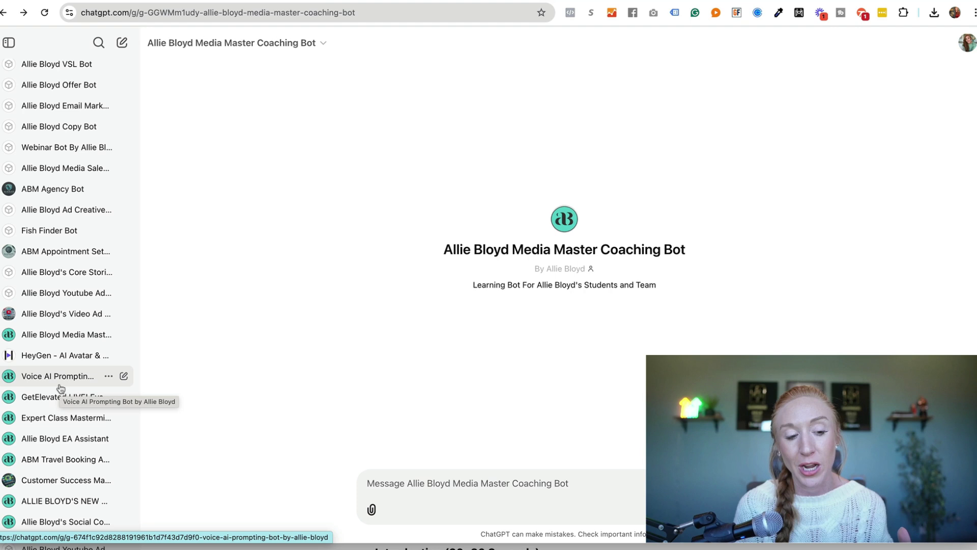
{"action": "scroll", "coordinate": [35, 406], "scroll_direction": "down", "scroll_amount": 4}
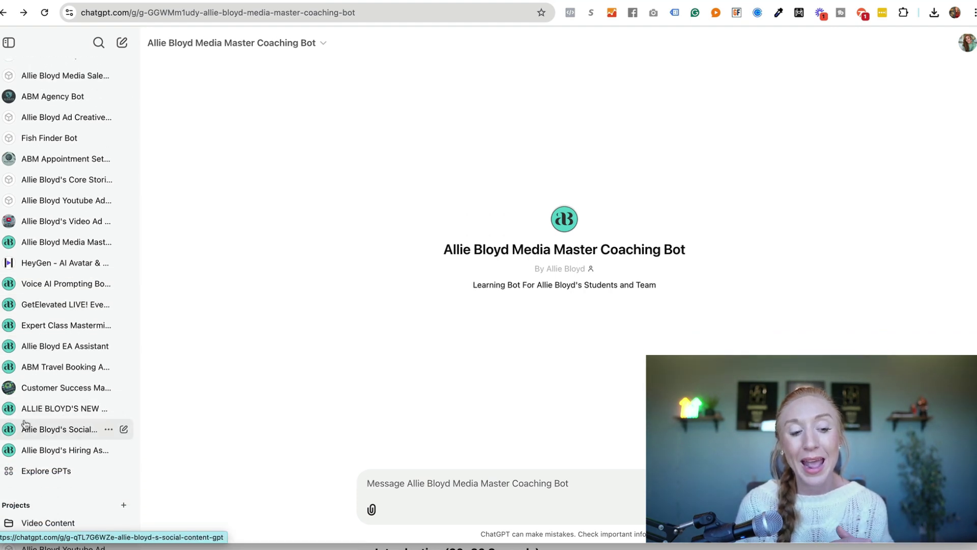